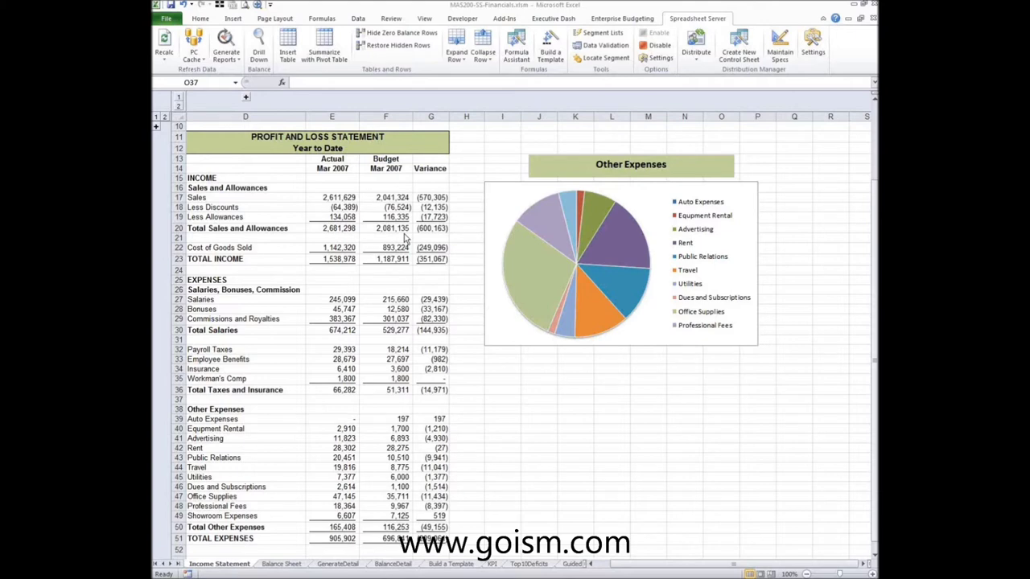
Step: Expand the grouped parameter rows and account columns of the income statement, and select the actual Sales amount in E17
click(179, 112)
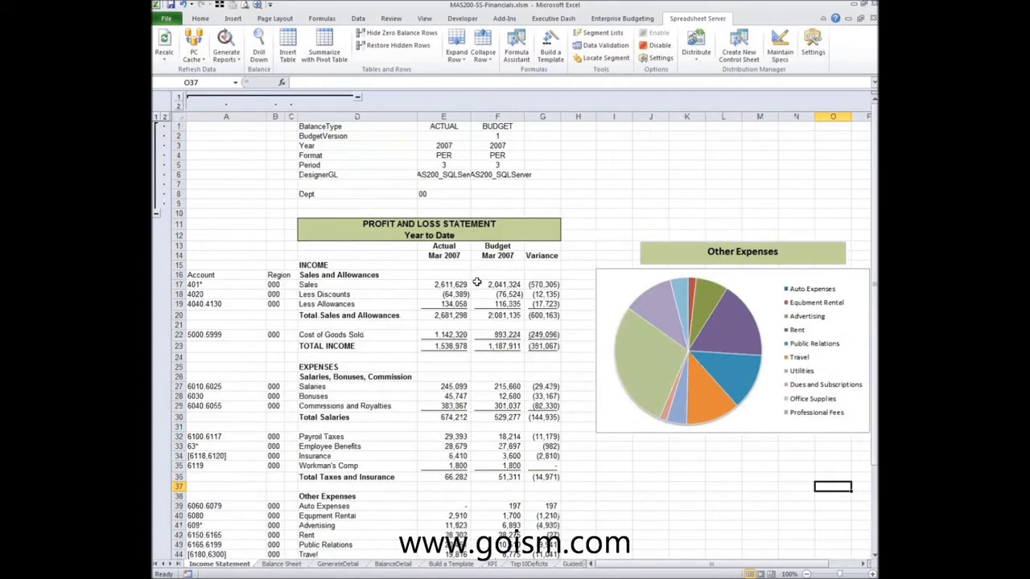
click(463, 284)
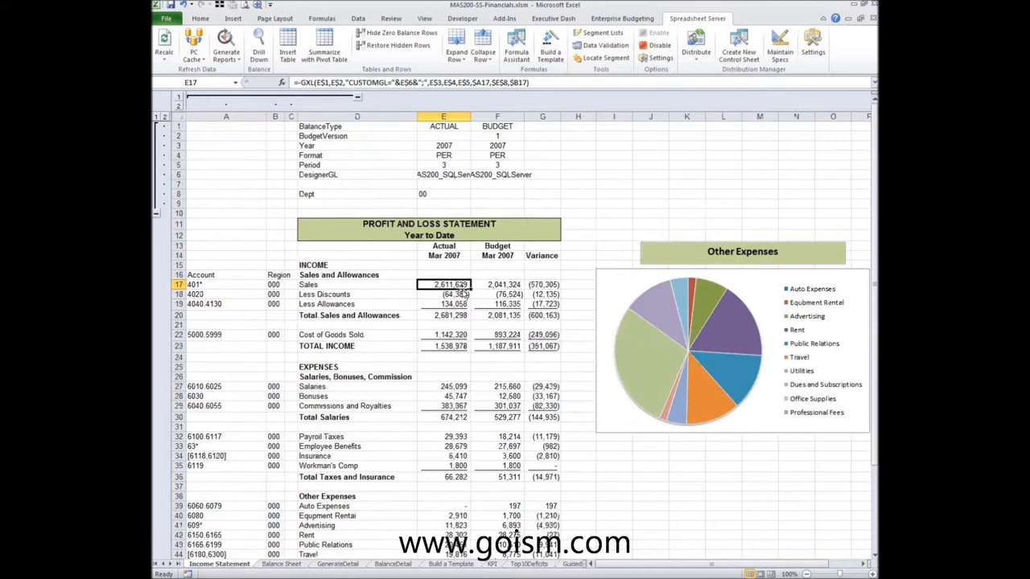
Step: Try the actual column with Period 6 and with Period 9
click(438, 165)
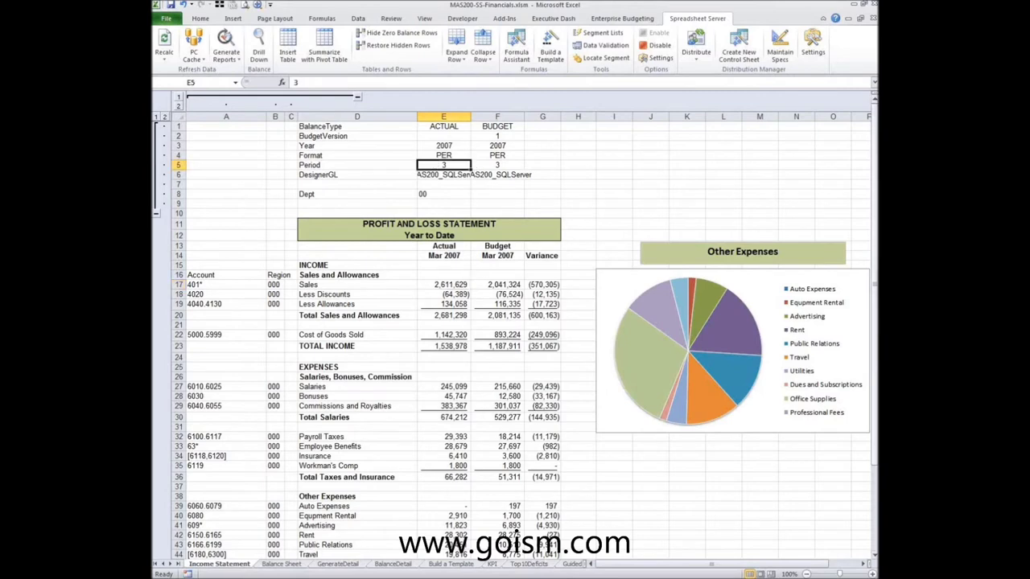
text(6)
key(Return)
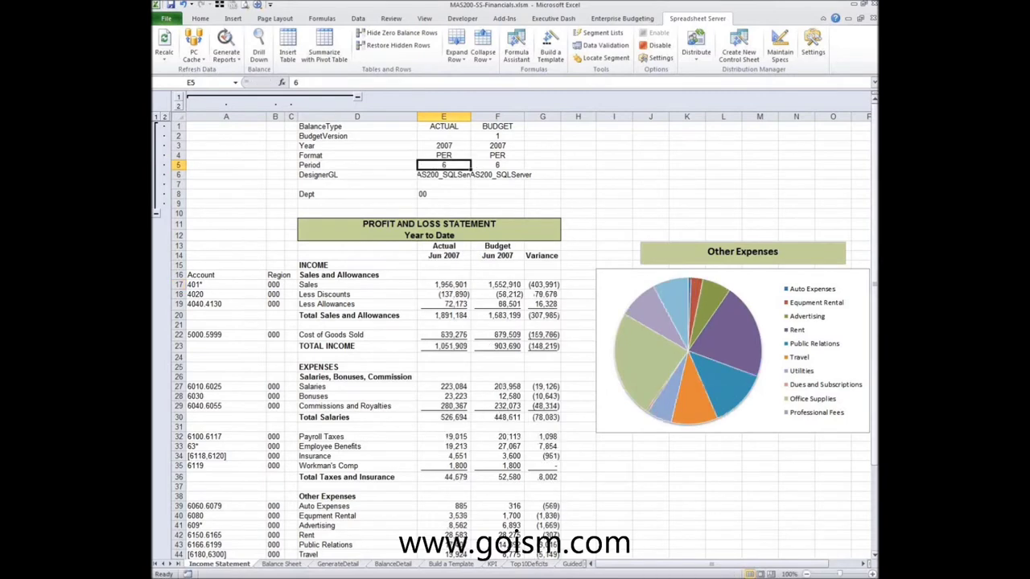
text(9)
key(Return)
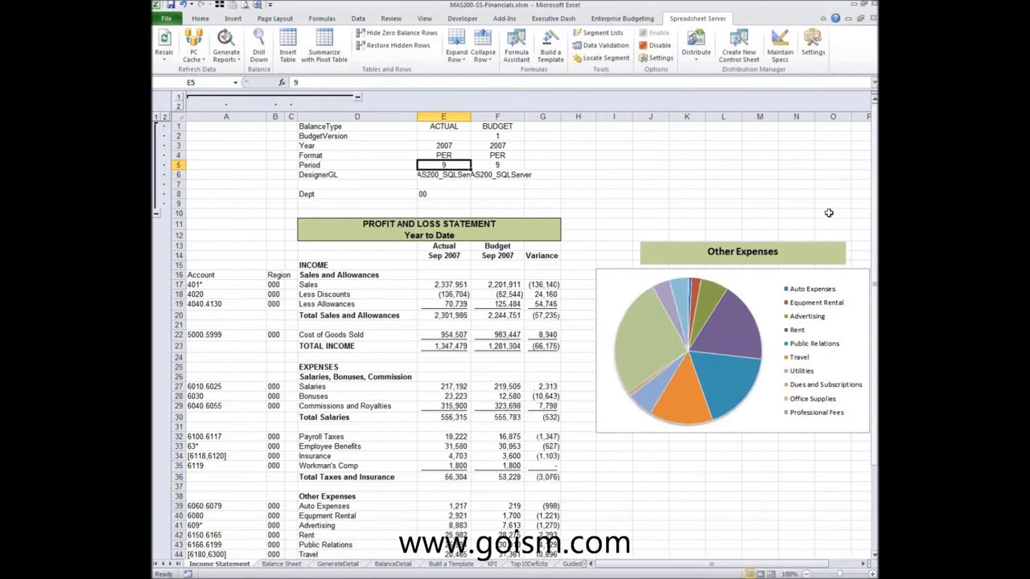
Step: Switch the actual column's Year to 2006 and back to 2007
click(465, 148)
text(2006)
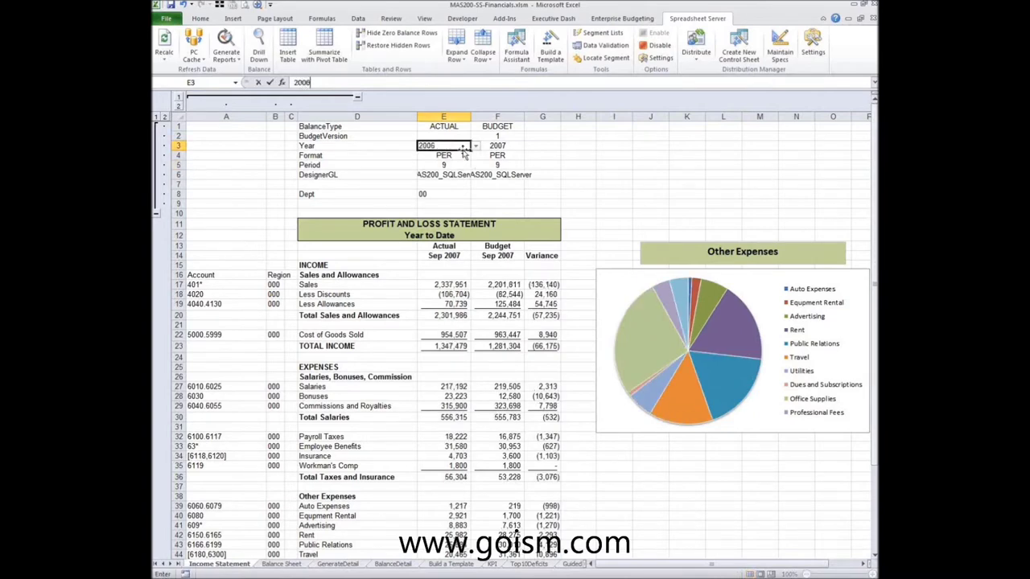
key(Return)
click(465, 149)
text(2007)
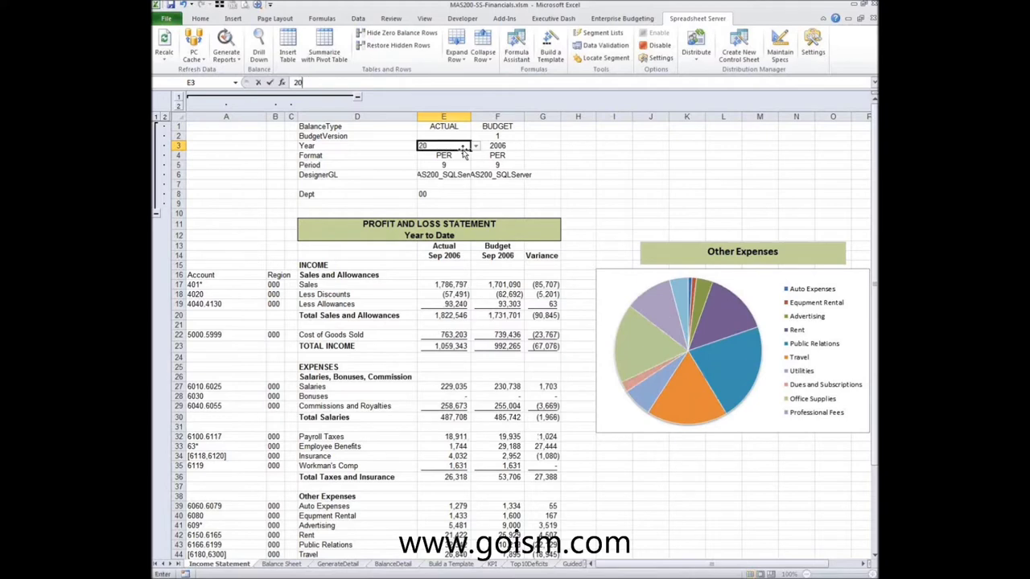
key(Return)
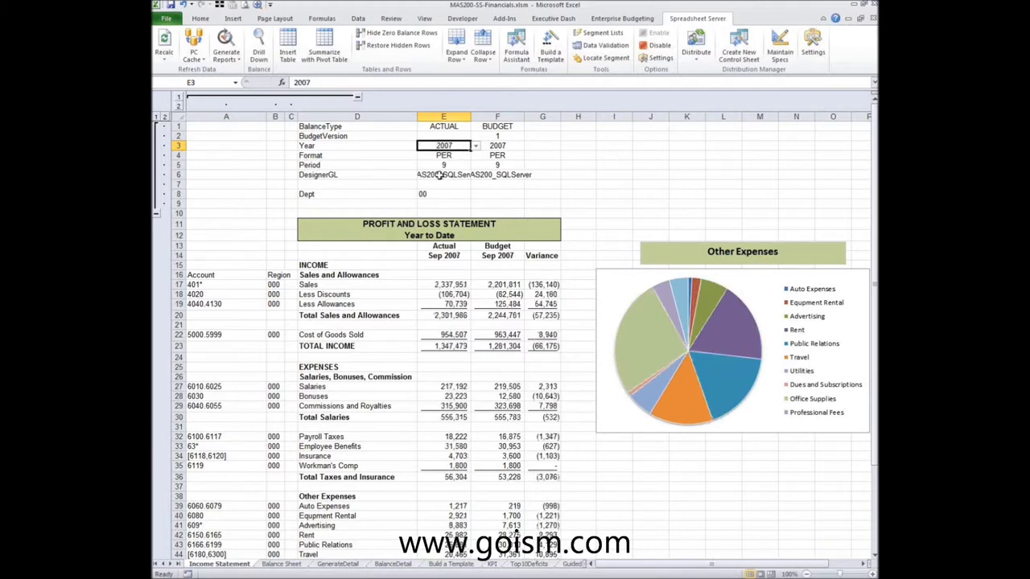
Step: Set the actual column's Period to 10
click(441, 165)
text(10)
key(Return)
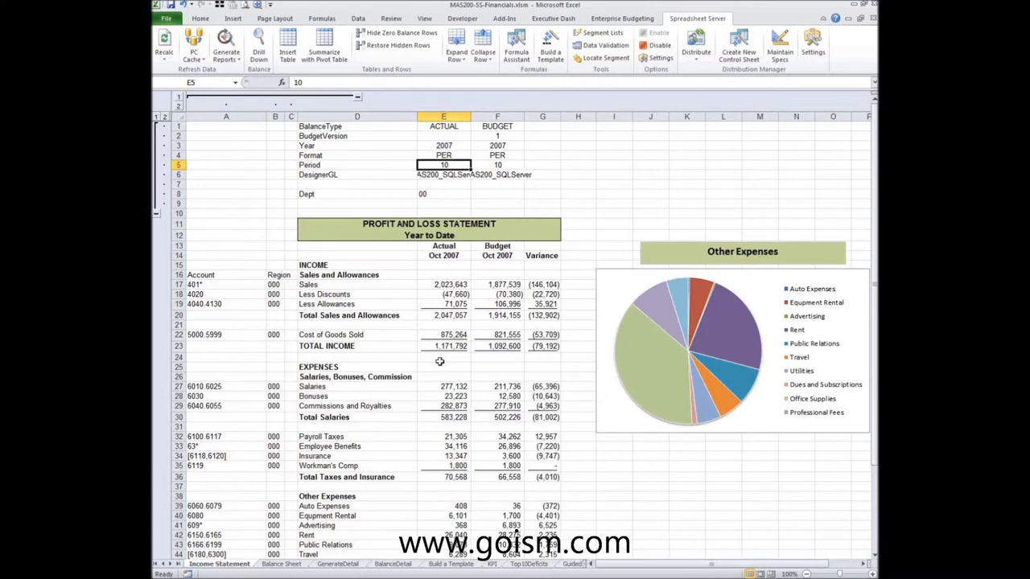
Step: Drill down into the actual Office Supplies balance and sort the detail accounts by Amount from largest to smallest
scroll(439, 317, down, 2)
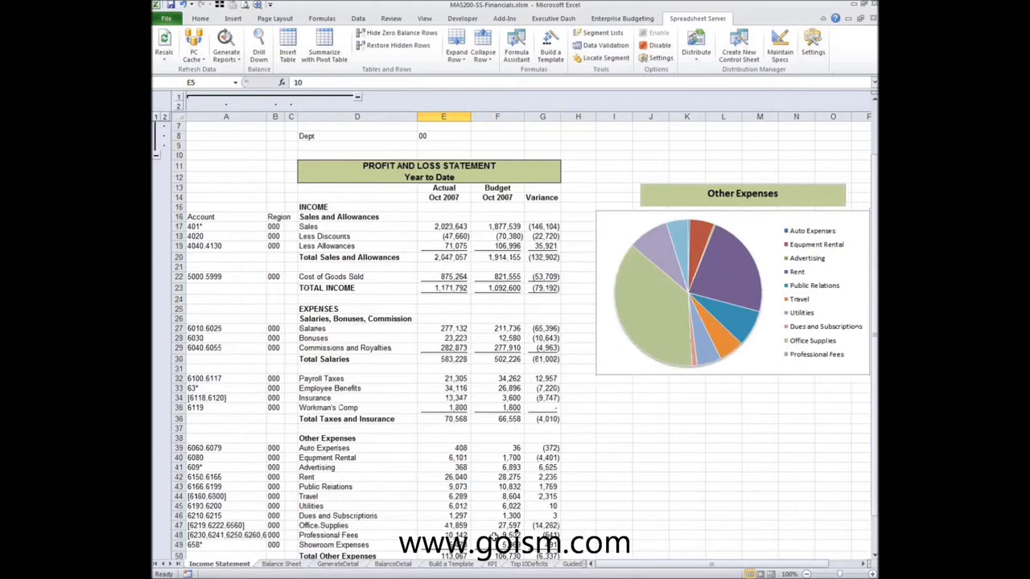
click(446, 527)
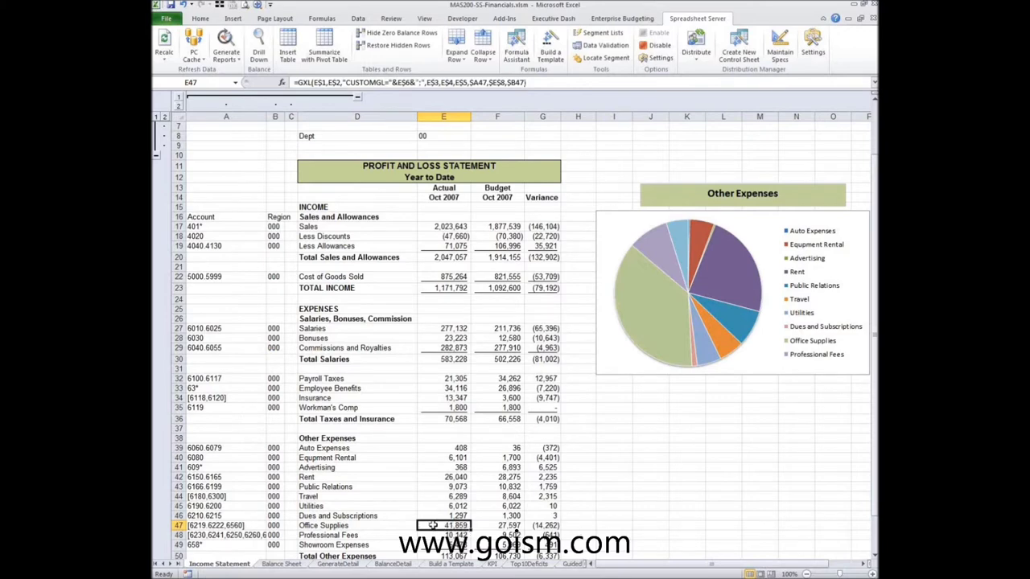
right_click(432, 526)
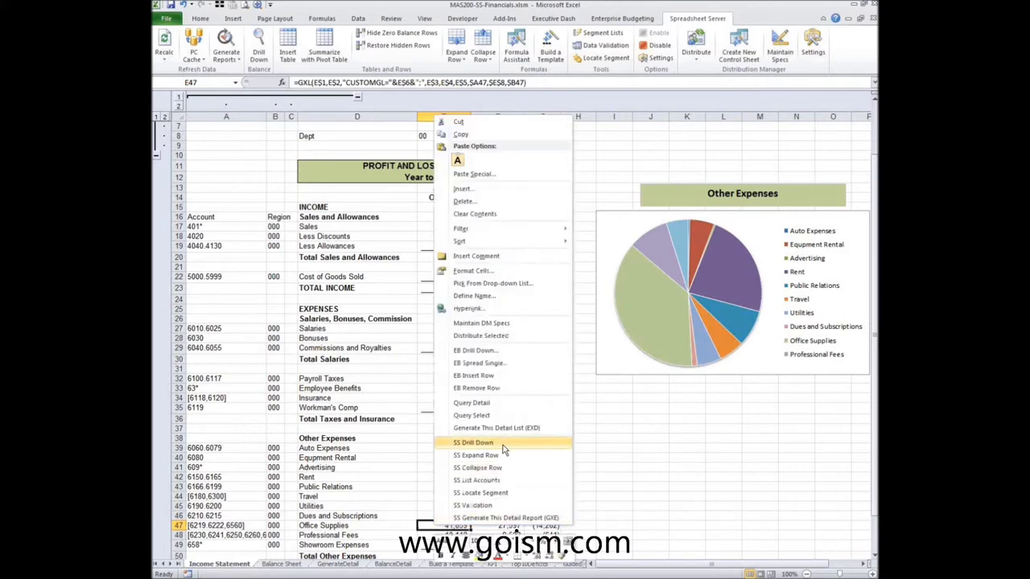
click(504, 444)
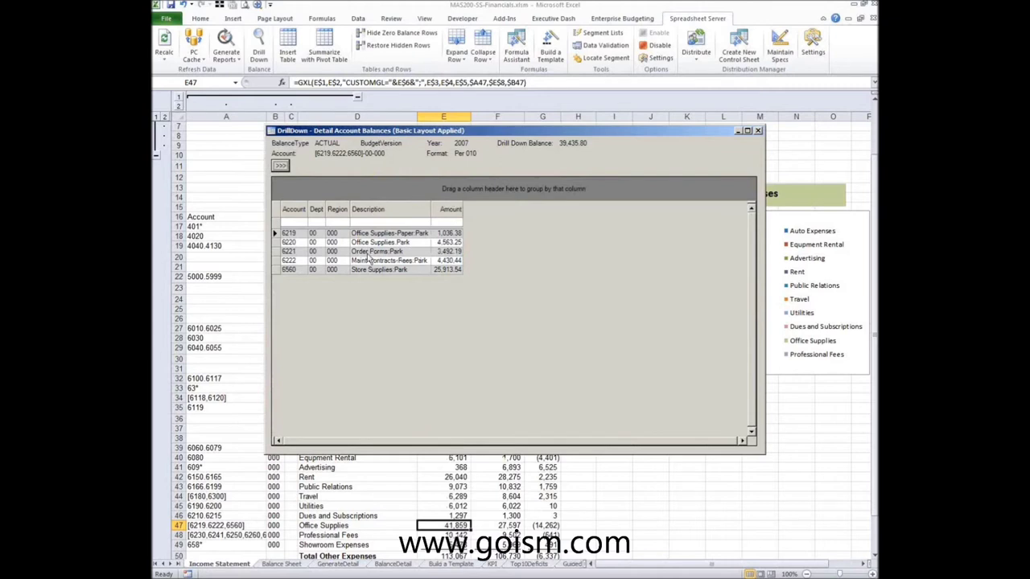
click(449, 209)
click(449, 210)
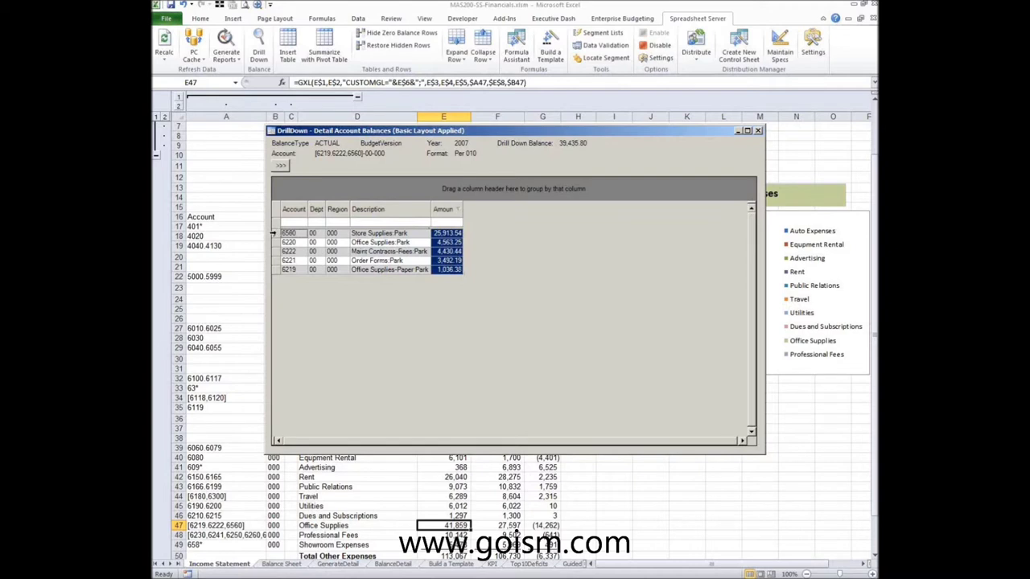
Step: Drill into the Store Supplies account with the MAS200 Journals ad hoc query and enlarge the resulting window
double_click(273, 233)
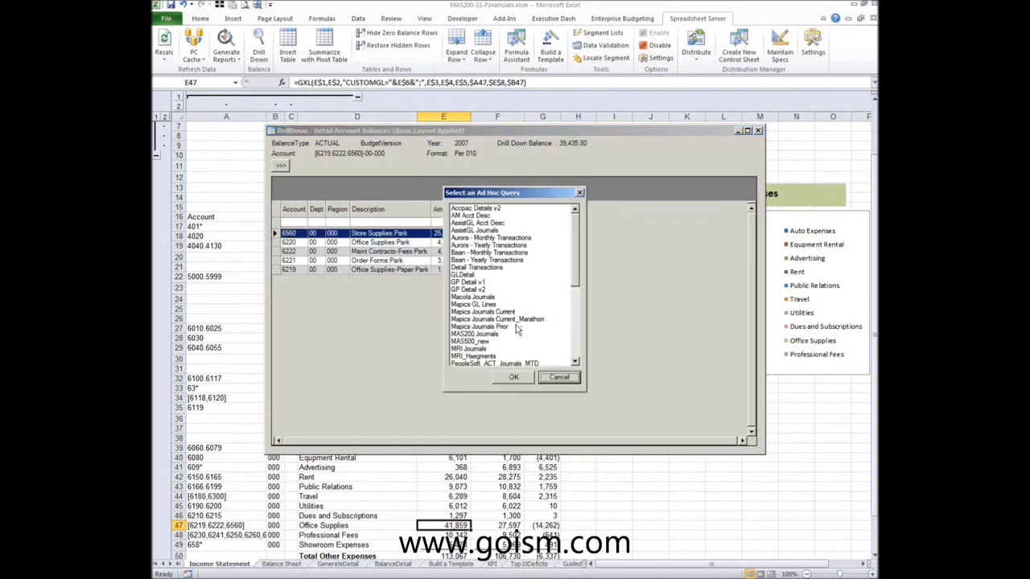
double_click(494, 335)
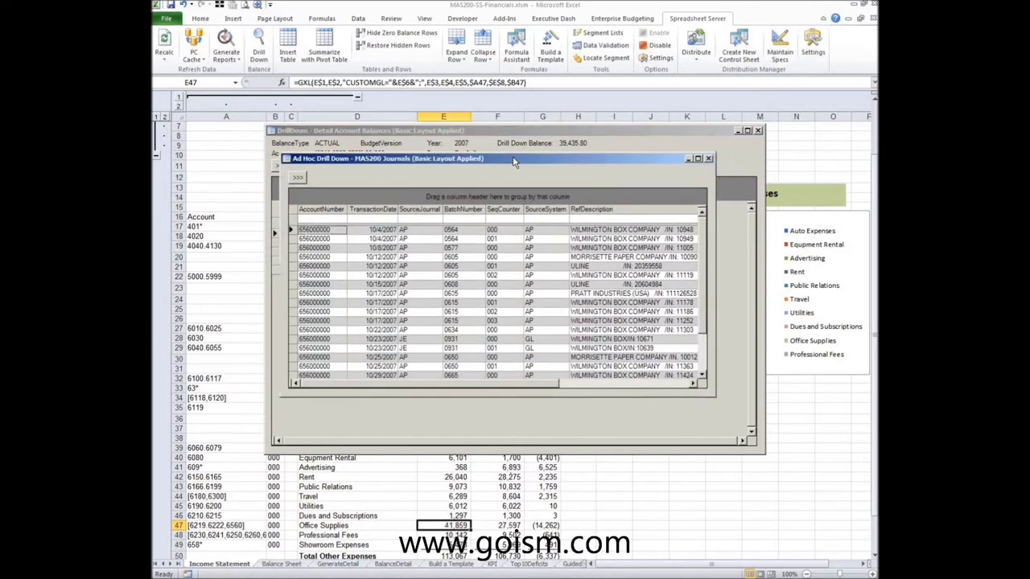
drag(713, 396, 850, 465)
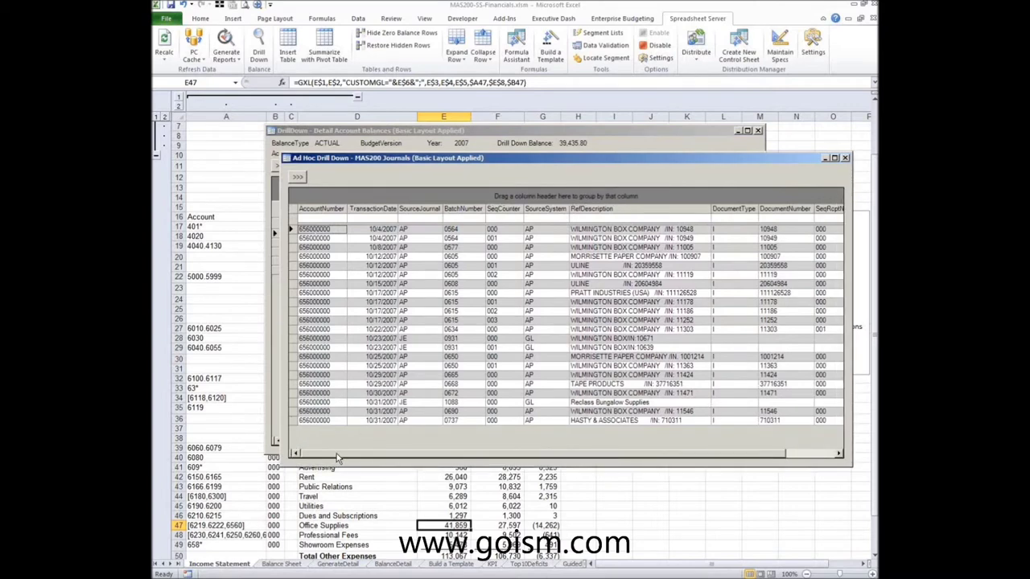
drag(344, 457, 313, 459)
Step: Copy all journal rows with headings into Excel starting at A1 of a worksheet named "new tab", and close both drill-down windows
click(297, 177)
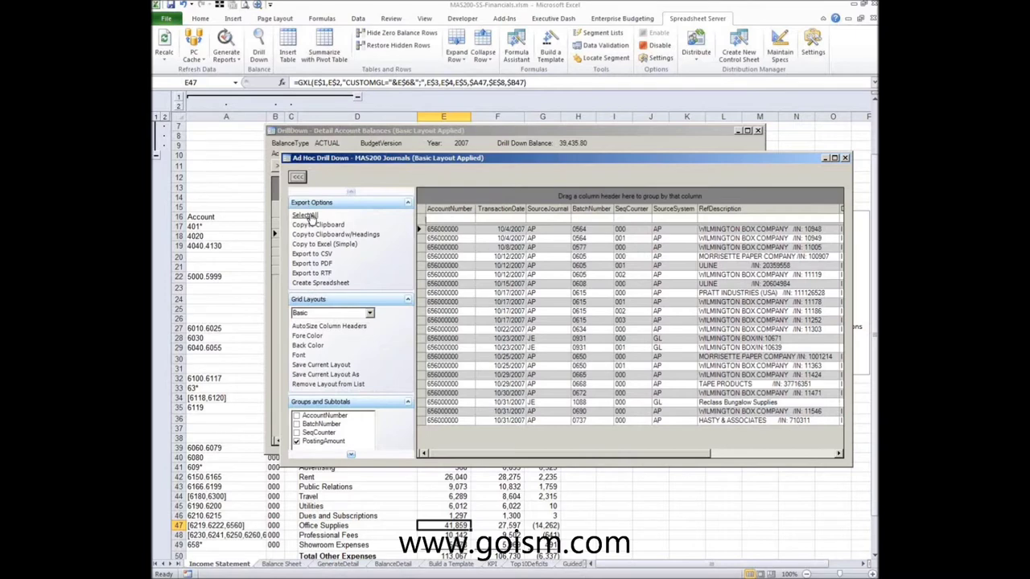
click(306, 216)
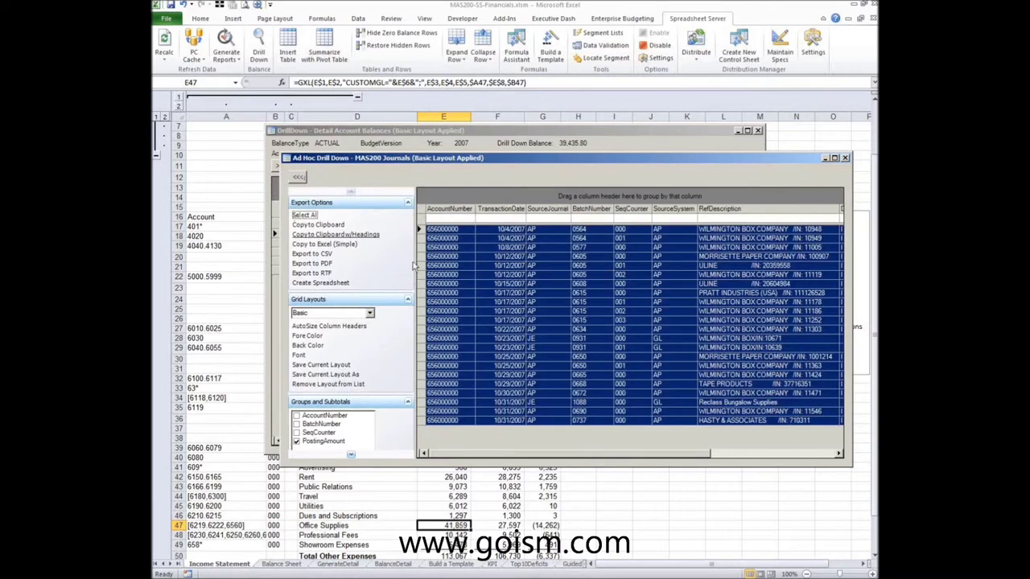
click(319, 246)
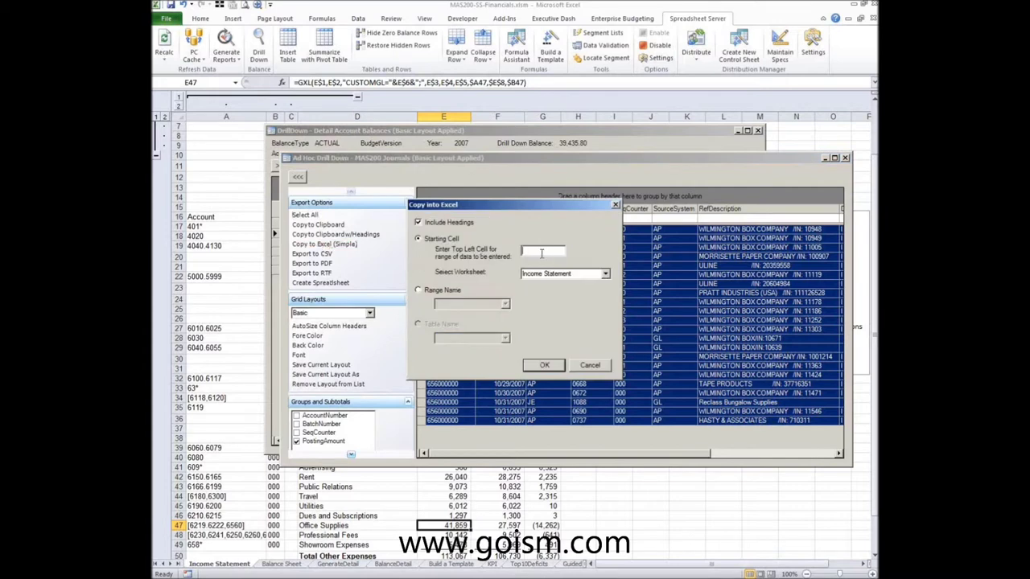
text(A1)
click(577, 277)
text(new tab)
click(535, 367)
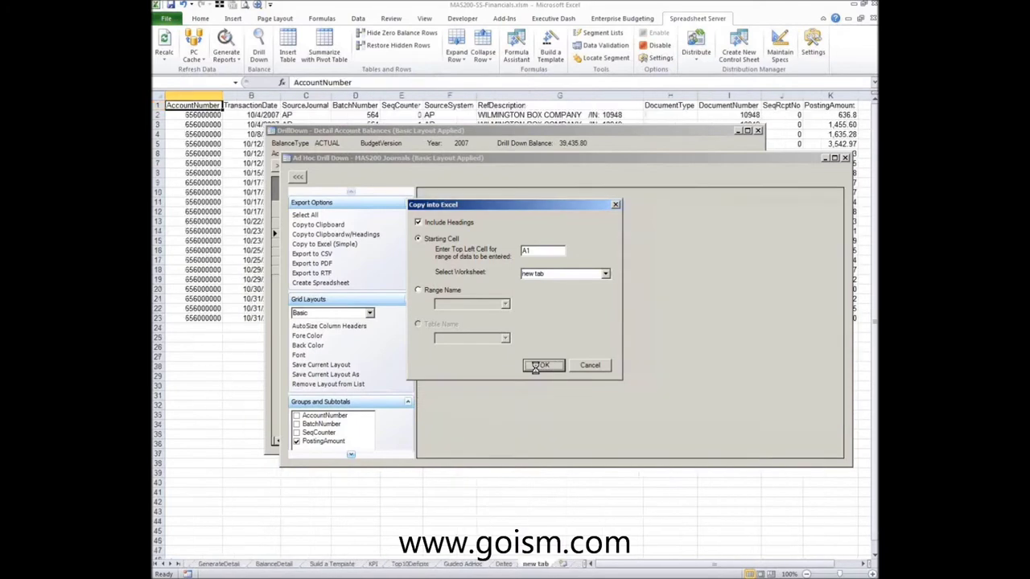
click(845, 158)
click(757, 131)
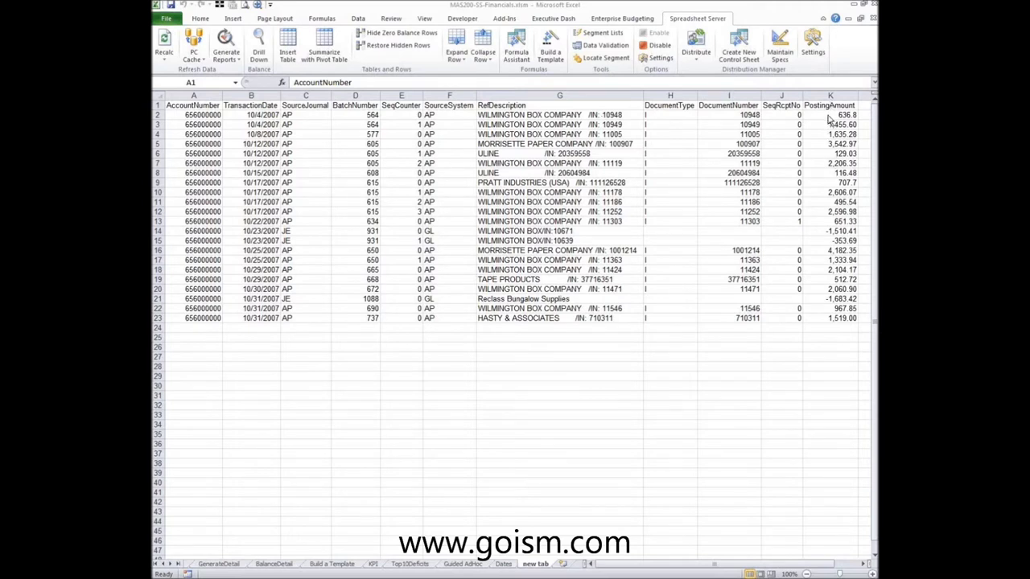
Step: Check the posting amounts in K2:K22, and return to the actual Office Supplies amount on the Income Statement sheet
drag(829, 119, 807, 306)
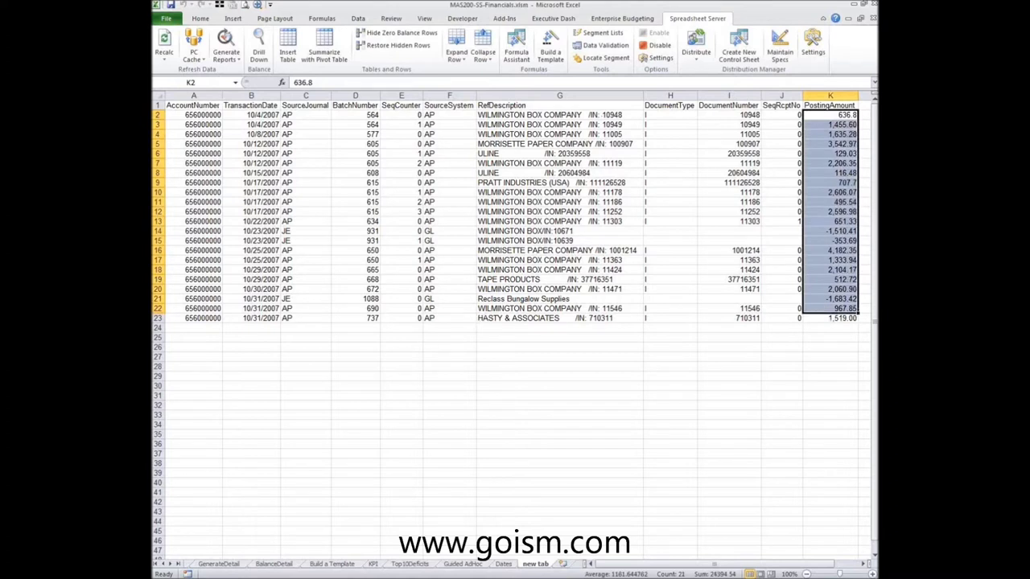
click(157, 565)
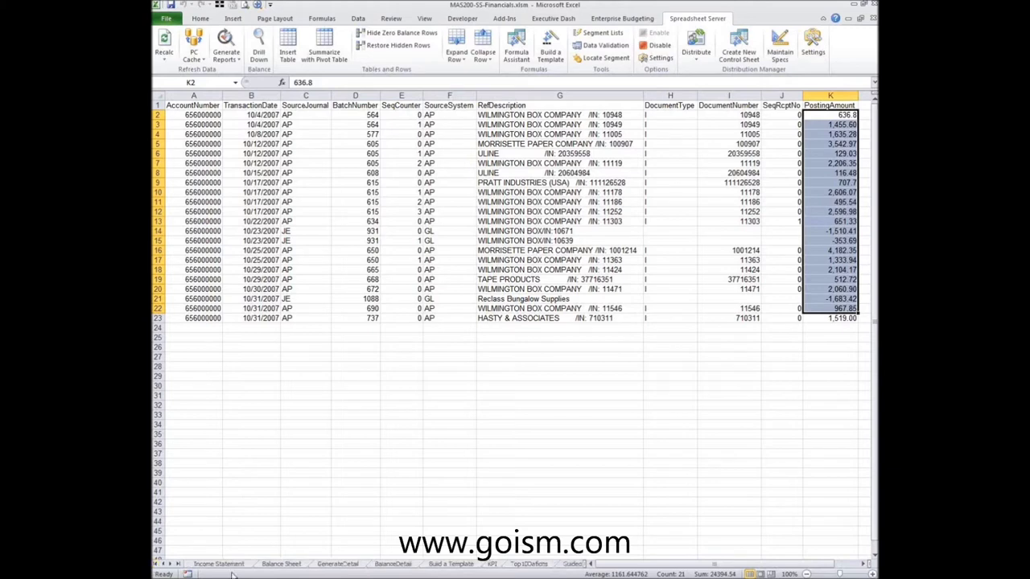
click(219, 565)
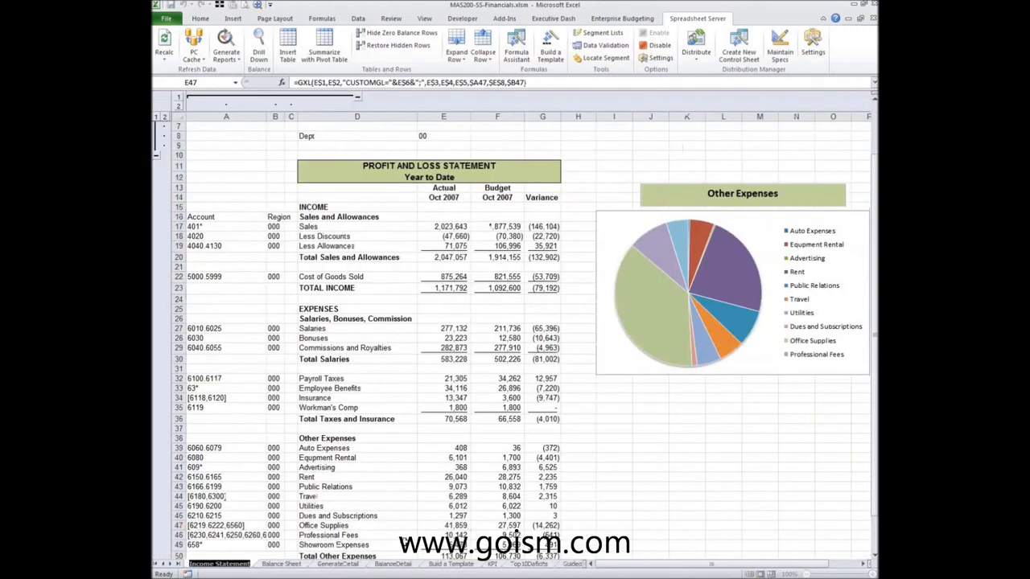
click(441, 527)
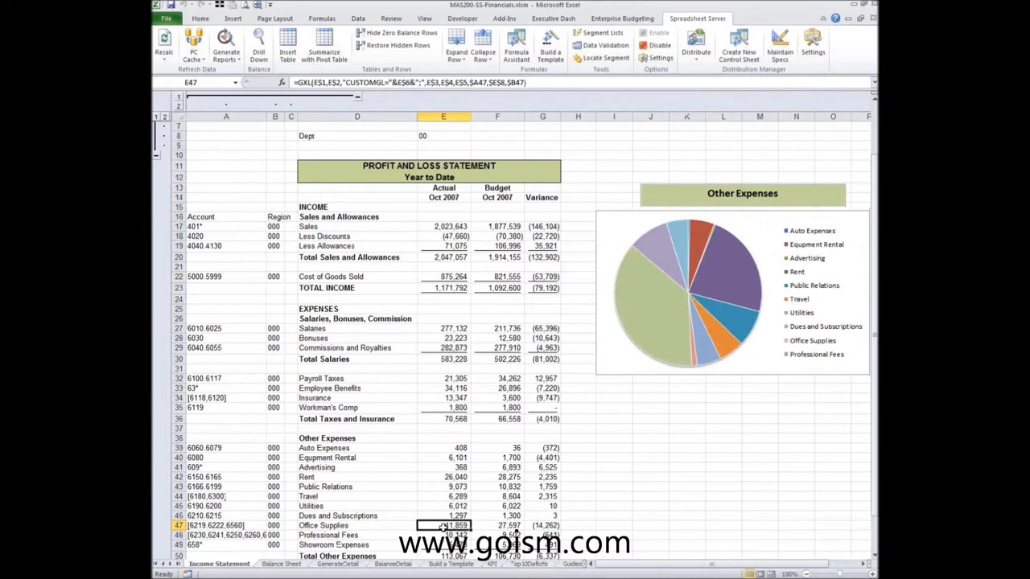
Step: Inspect the cell references in the actual Sales GXL formula in E17 without changing it
scroll(443, 527, up, 2)
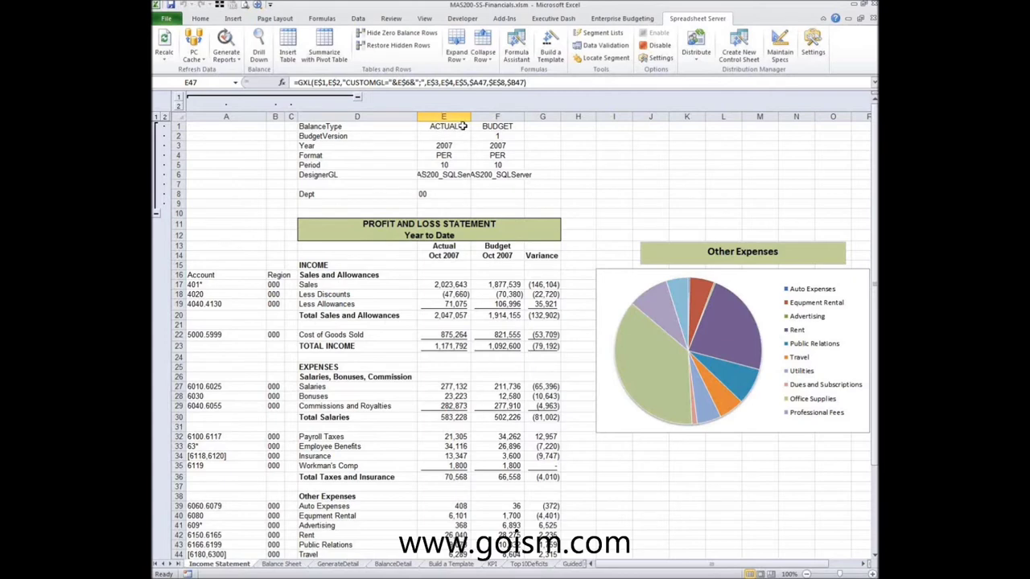
click(452, 285)
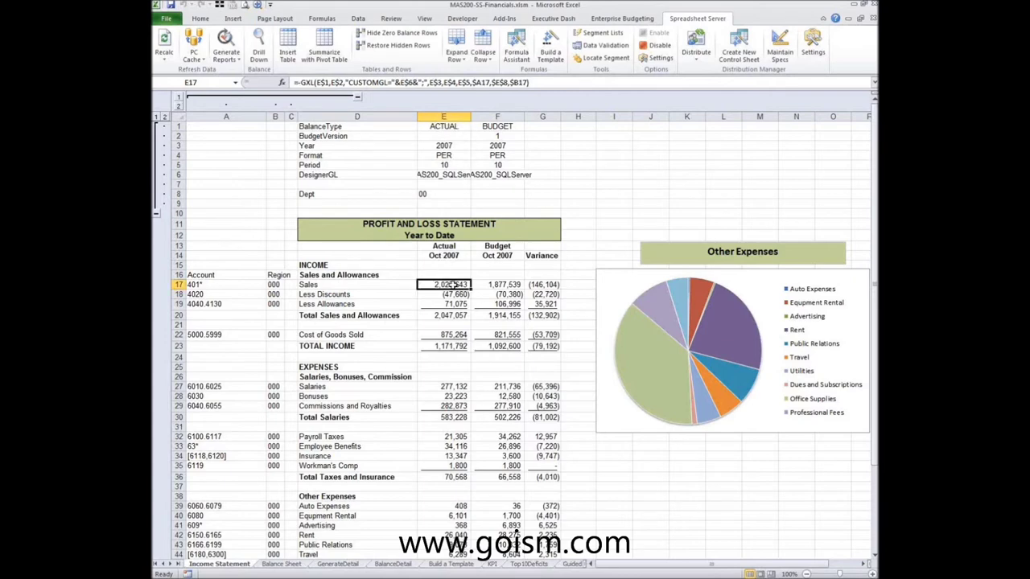
double_click(452, 285)
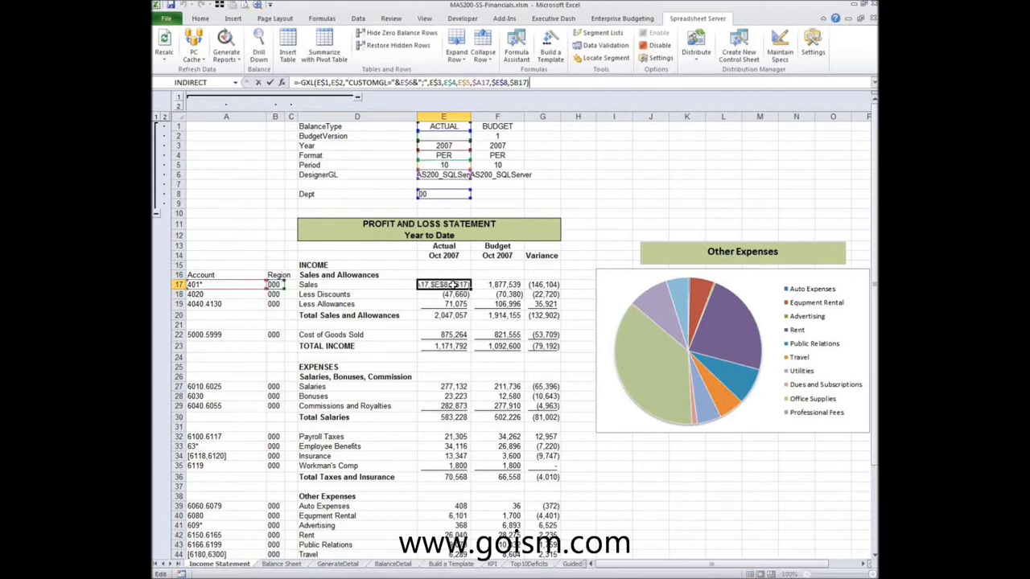
key(Escape)
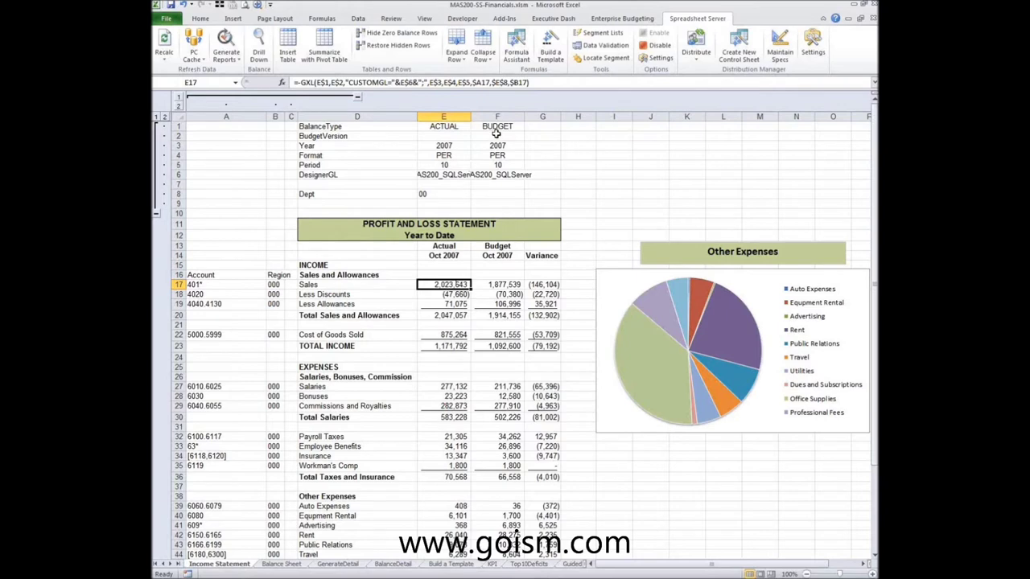
Step: Review the available Format options for the actual column and keep PER
click(455, 157)
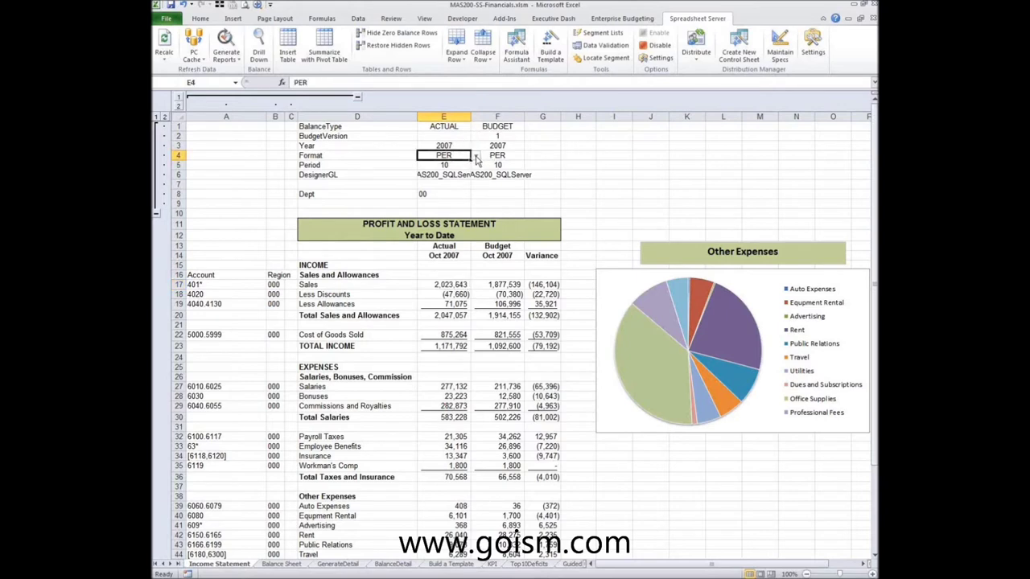
click(476, 157)
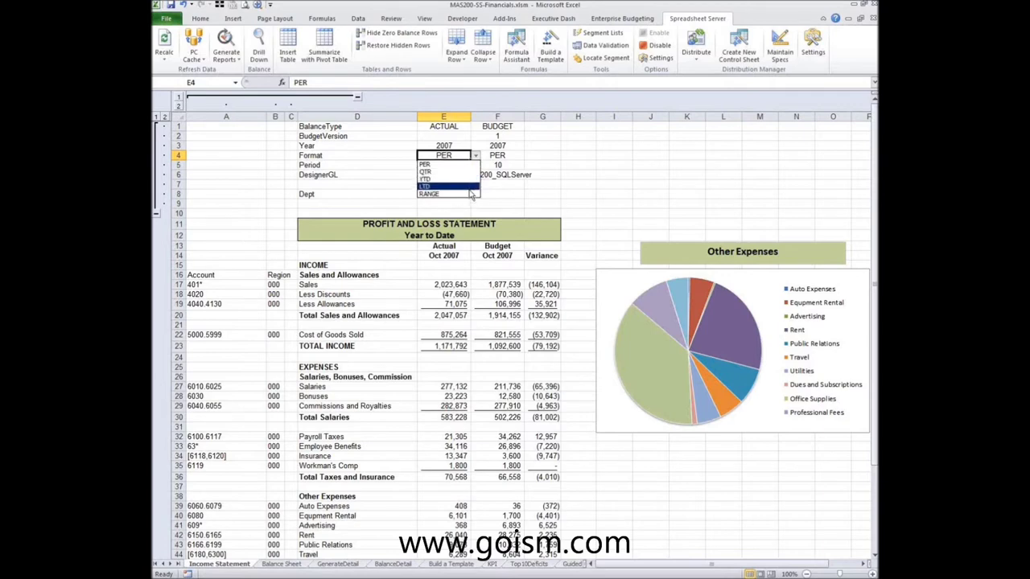
click(475, 163)
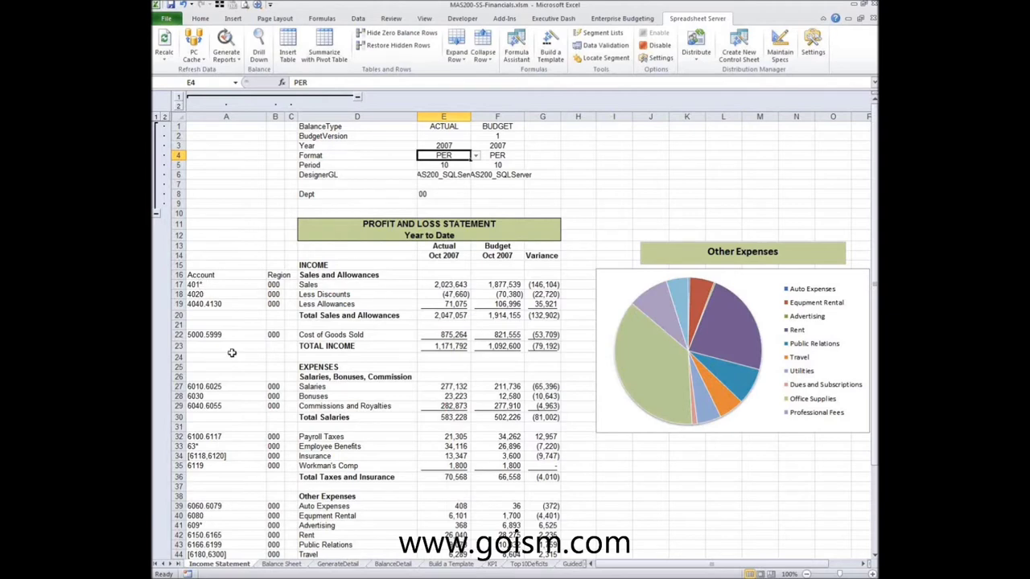
Step: Inspect the account entries for the Sales and Less Discounts rows
click(204, 285)
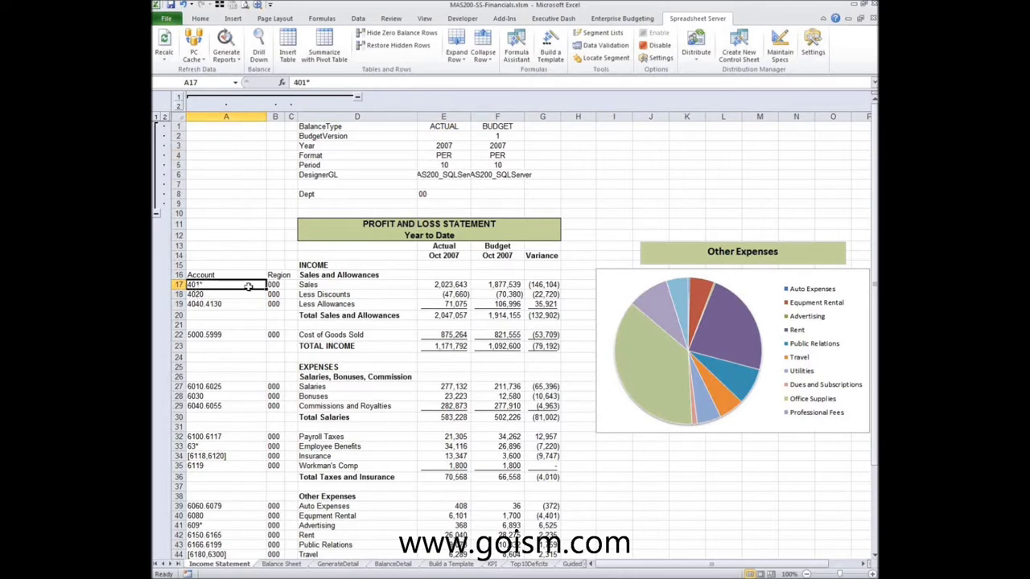
click(207, 295)
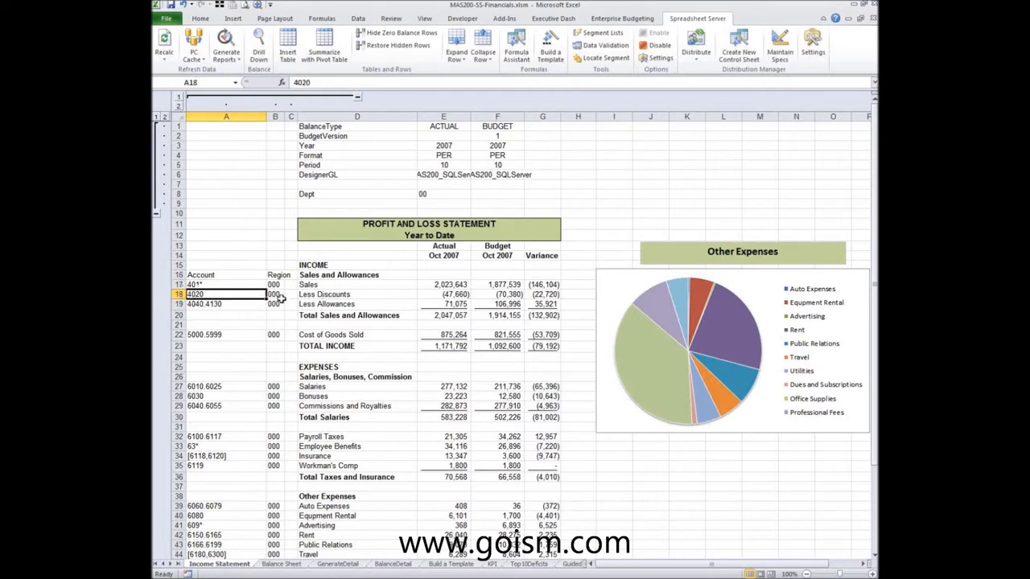
Step: Inspect the account entries for Less Allowances and Insurance, and open segment list maintenance with the Insurance account cell A34 selected
click(214, 305)
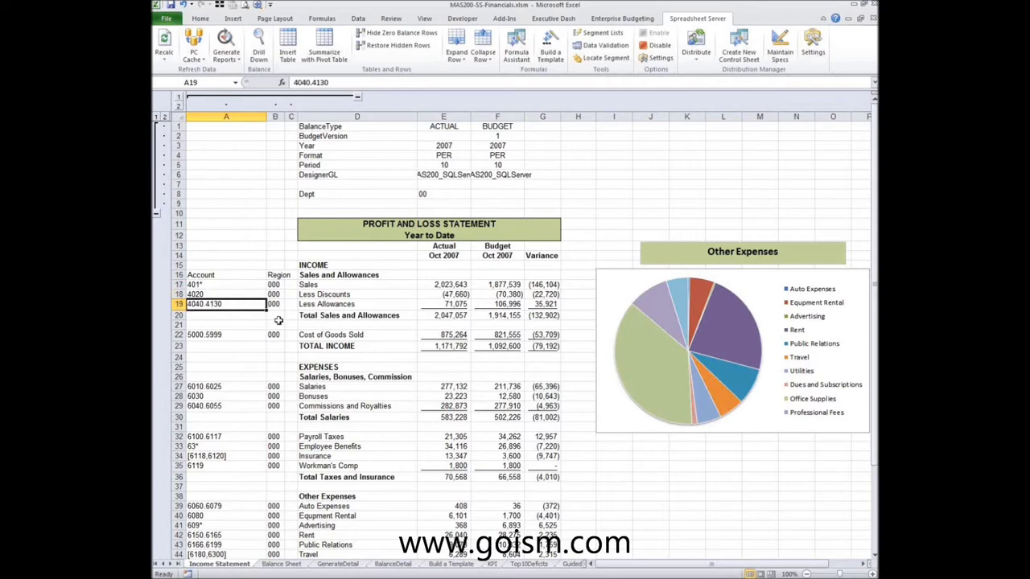
scroll(278, 321, down, 1)
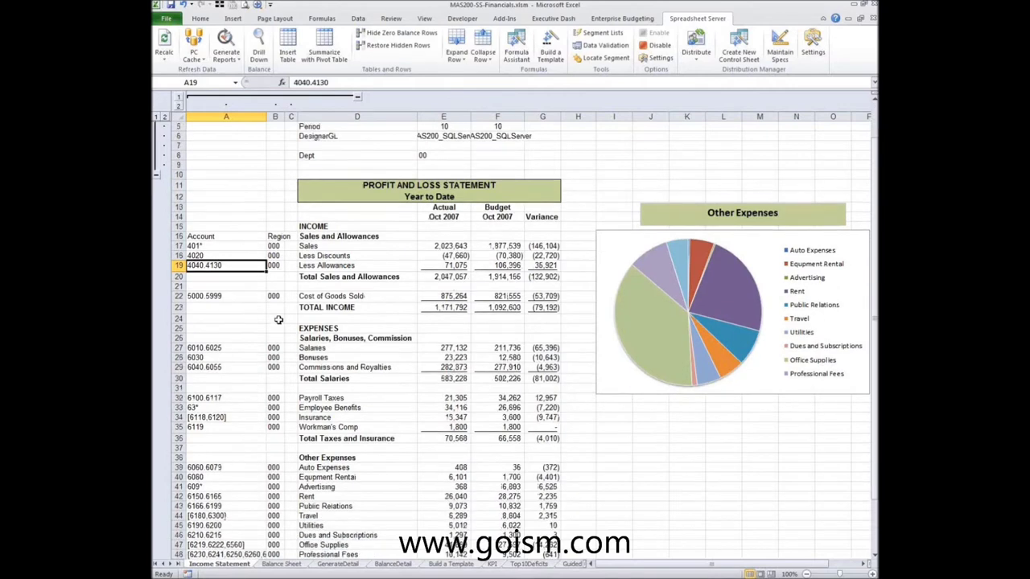
scroll(278, 320, down, 1)
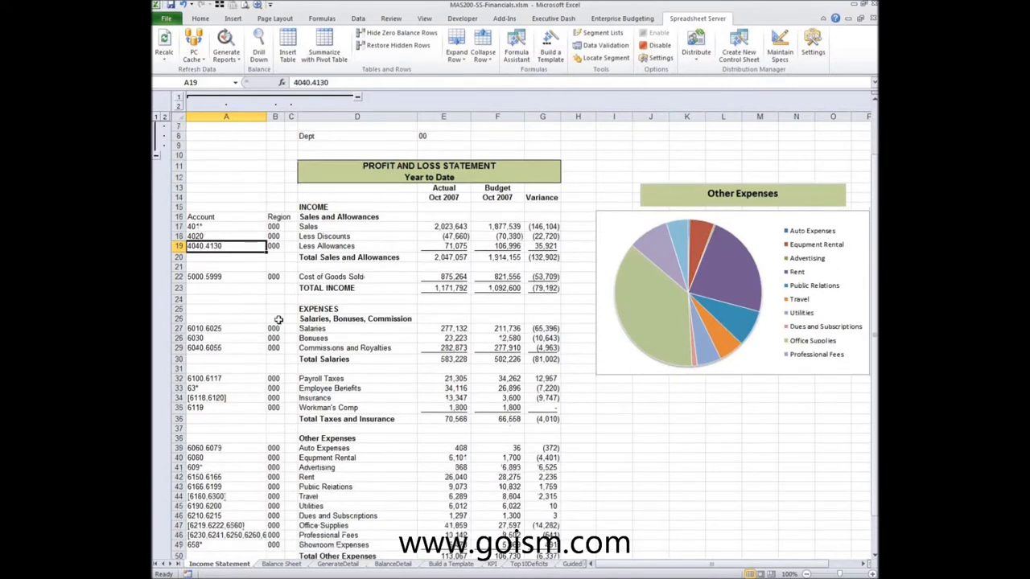
click(208, 397)
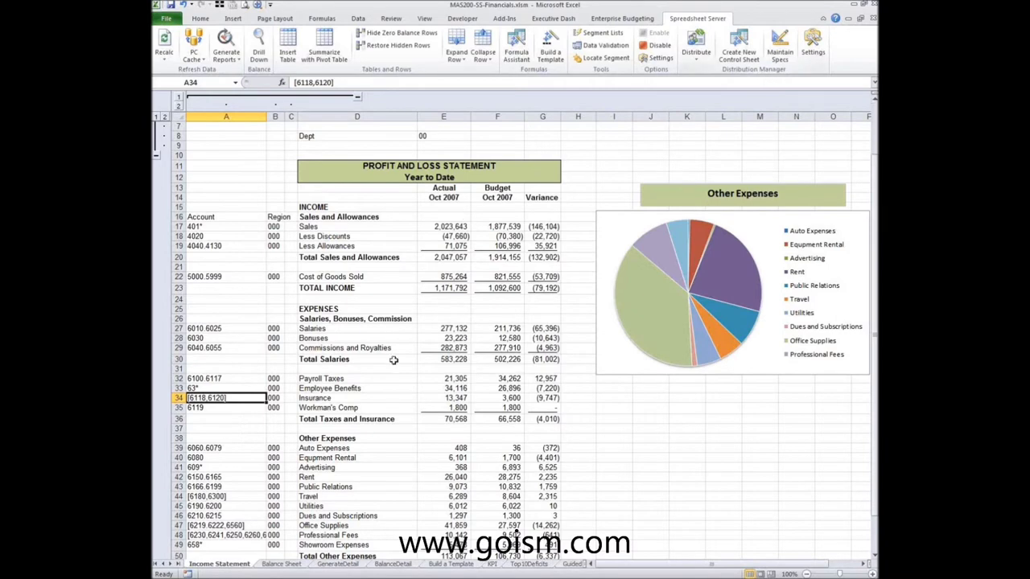
click(605, 33)
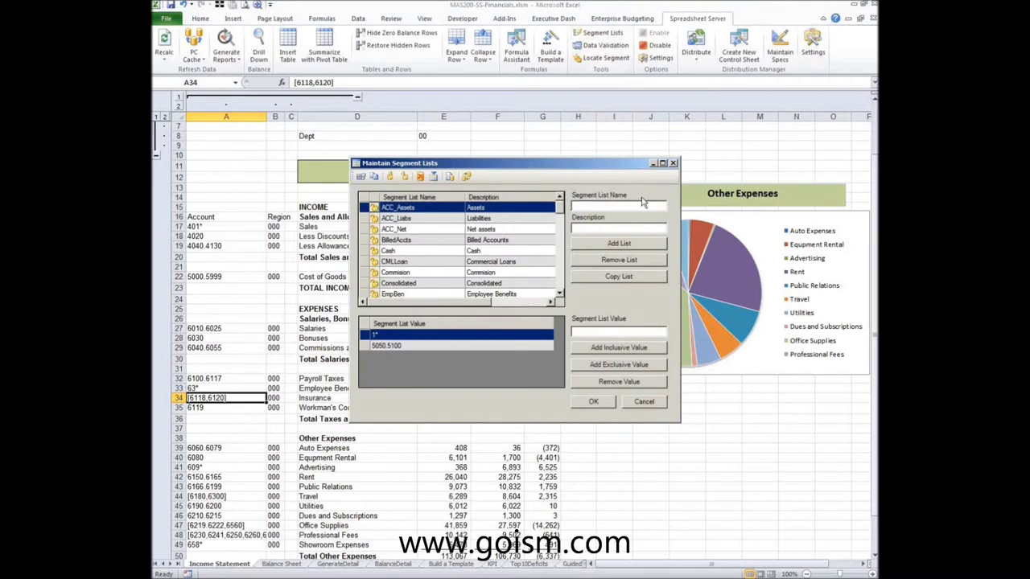
Step: Try to add a segment list named Insurance with the description Insurance Expense
text(Insurance)
click(619, 227)
text(Insurance Expenses)
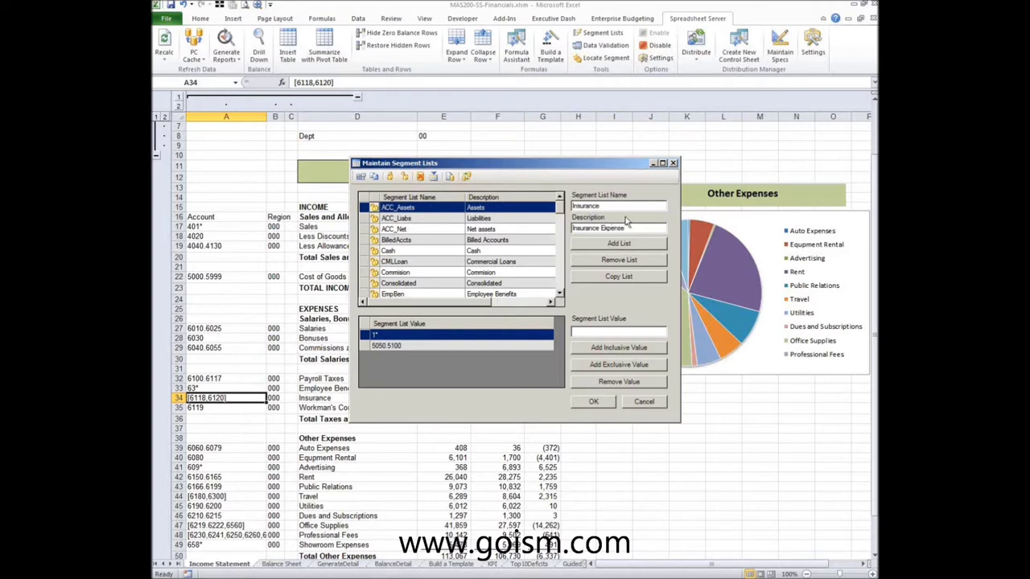
click(619, 243)
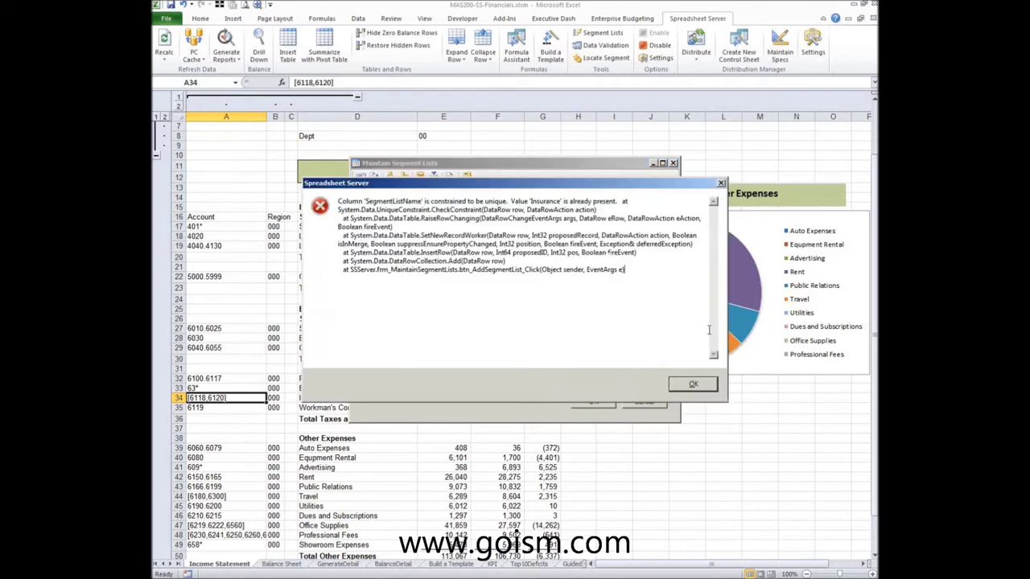
click(692, 384)
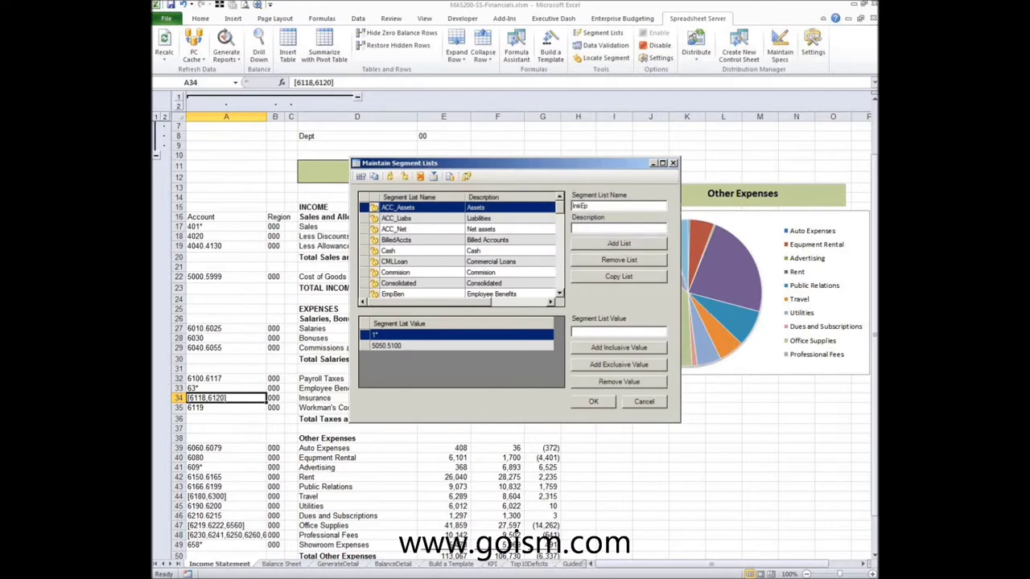
Step: Add a segment list named InsExp with the description Insurance Expense
click(606, 204)
text(InsExp)
key(Tab)
text(Insurance Expense)
click(629, 246)
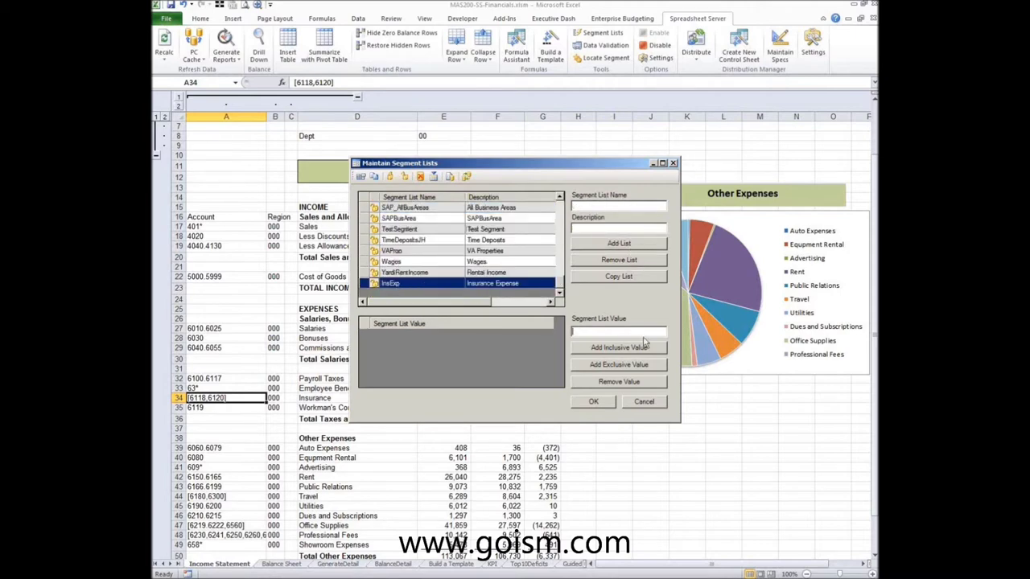
Step: Add 6118 and 6120 as inclusive values of the InsExp list, and insert the list into the Insurance account cell A34
text(6118)
click(603, 349)
text(6120)
click(614, 348)
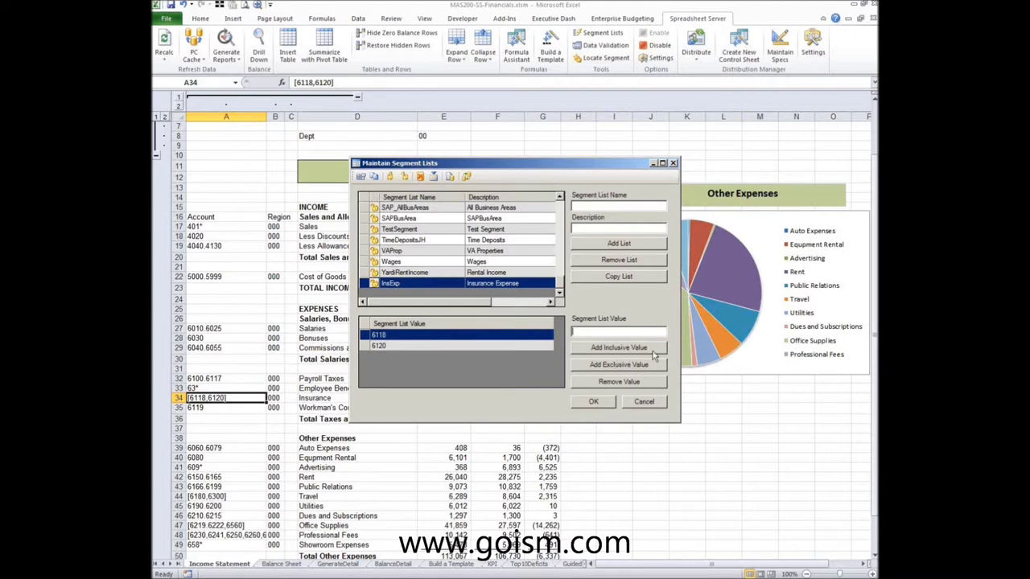
click(361, 178)
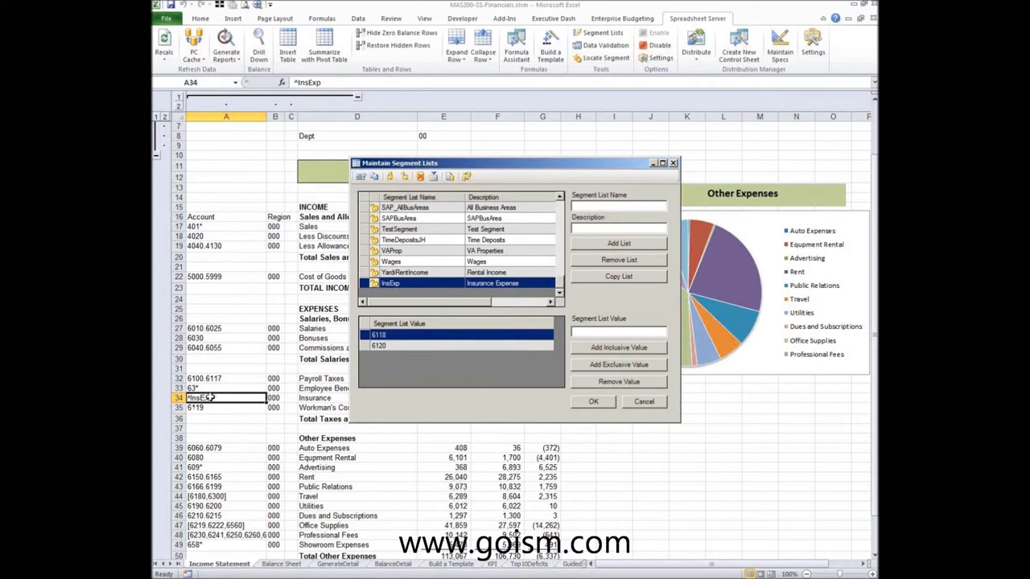
click(593, 404)
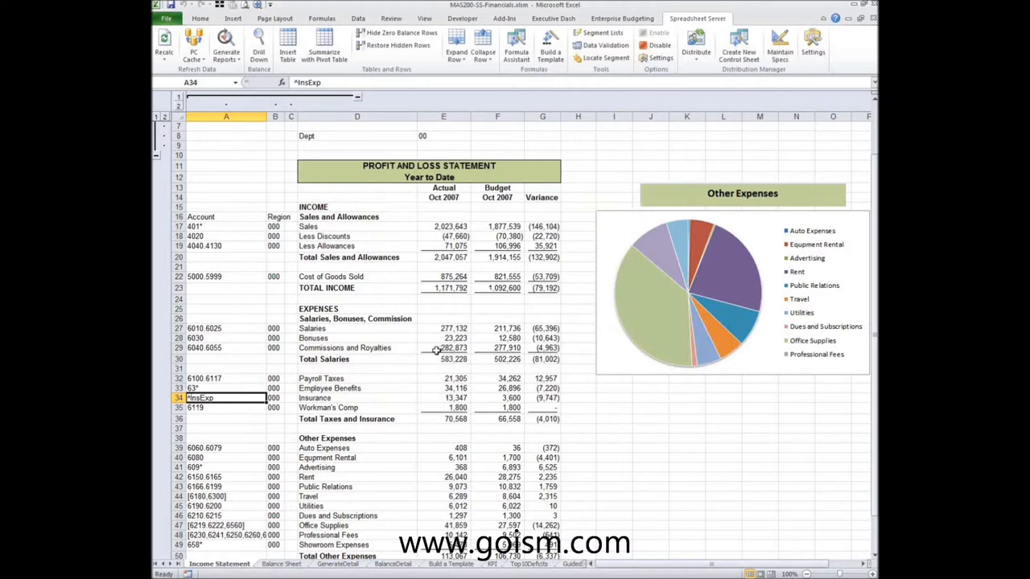
Step: Drill down on the actual and budget Insurance amounts in E34:F34 to examine the account balances behind them
drag(442, 397, 481, 403)
right_click(481, 402)
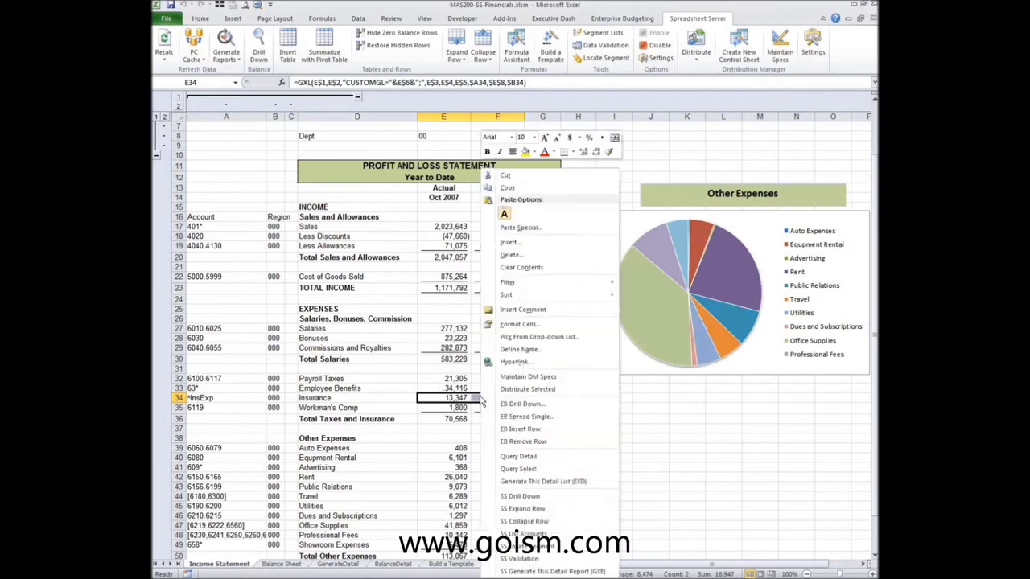
click(531, 499)
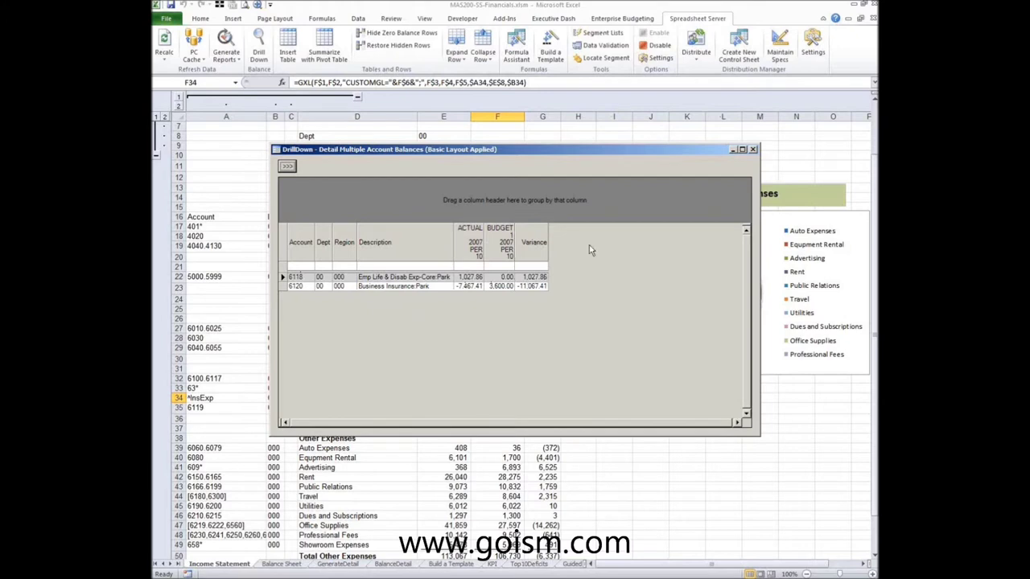
click(753, 150)
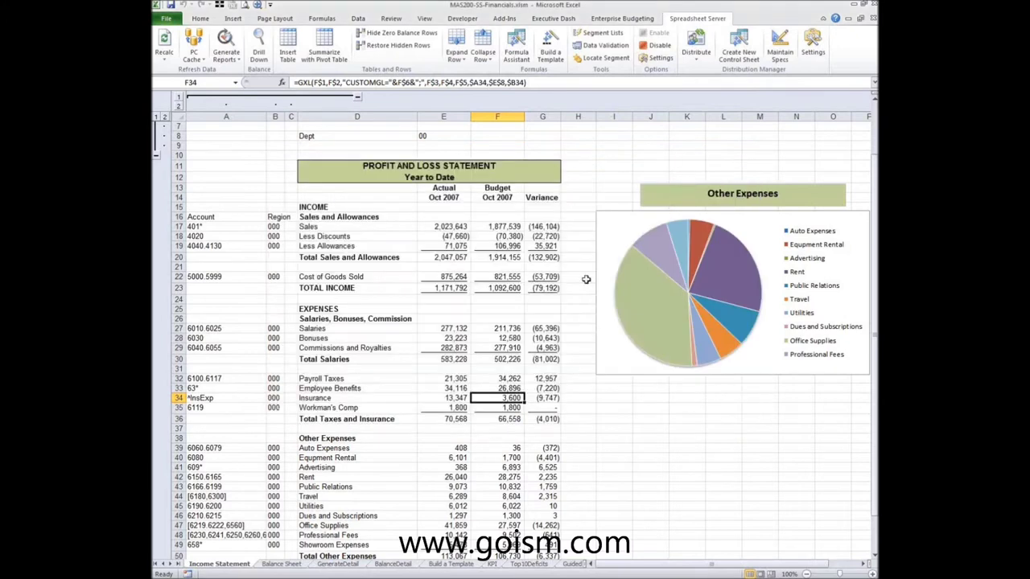
Step: Start the template wizard from cell A1 of the empty Build a Template sheet
click(307, 438)
scroll(308, 437, up, 2)
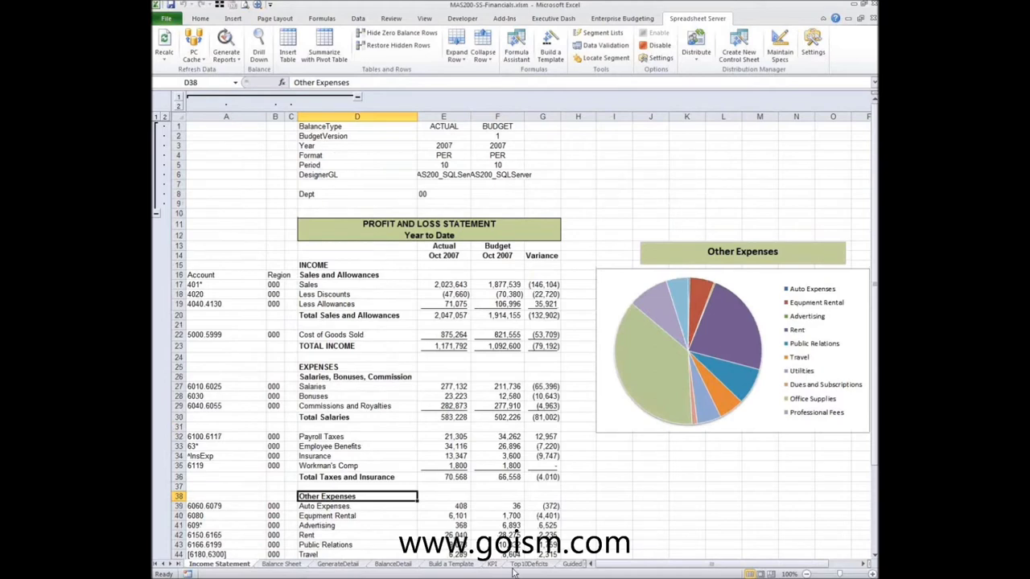
click(452, 564)
click(179, 105)
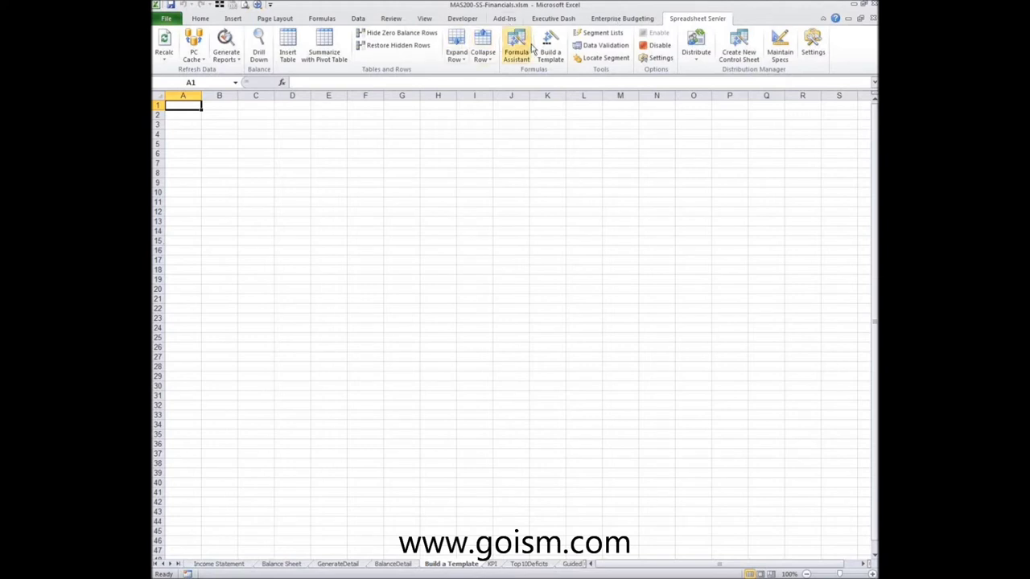
click(555, 50)
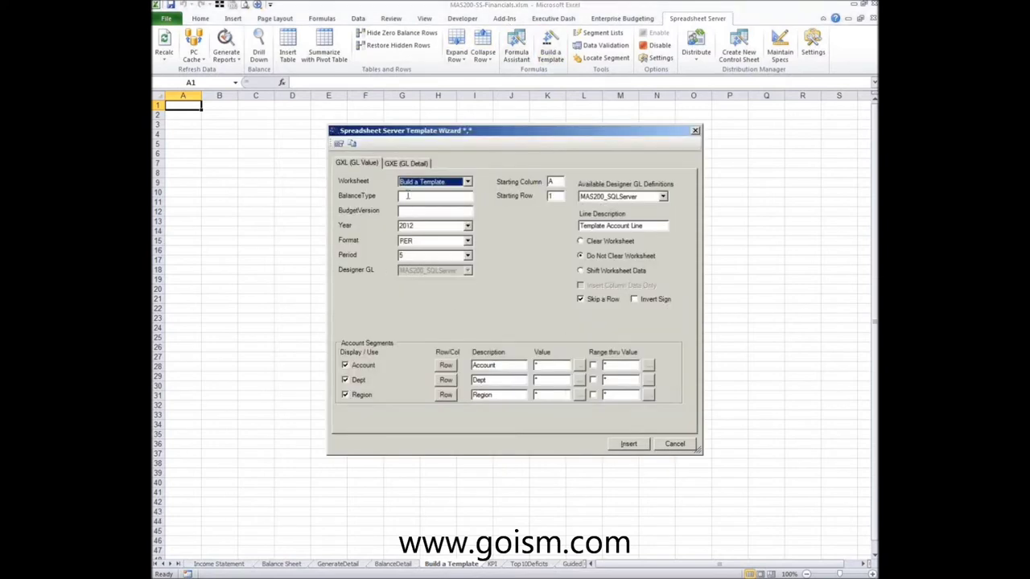
Step: Set the template's balance type to ACTUAL, year to 2007, format to YTD and period to 5
click(409, 199)
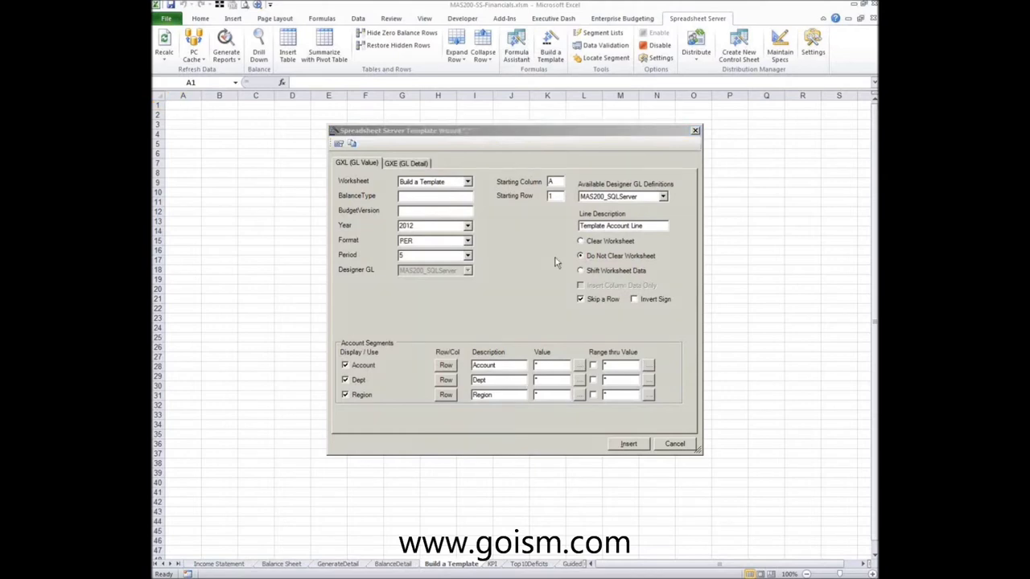
click(441, 197)
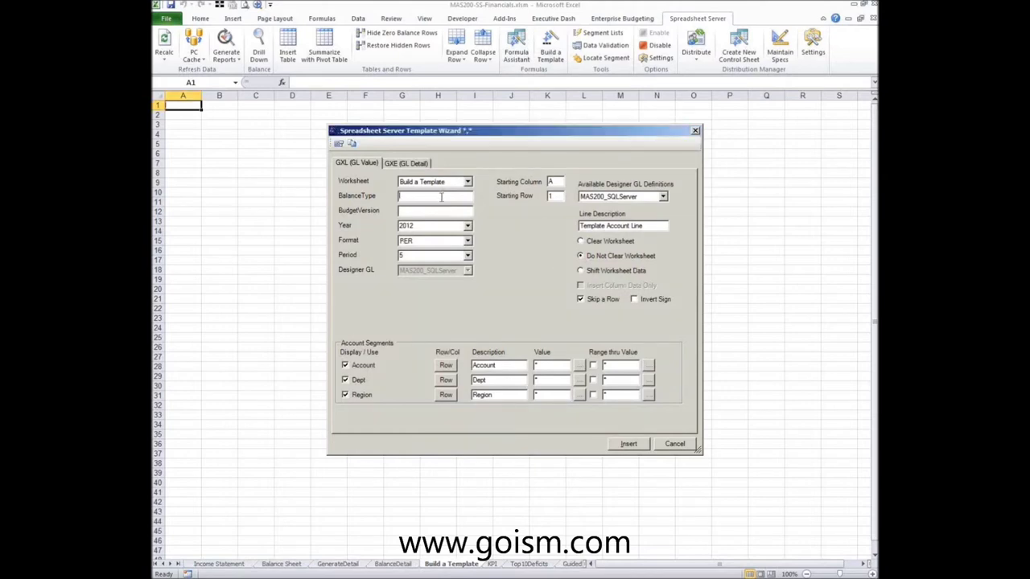
text(ACTUAL)
click(468, 226)
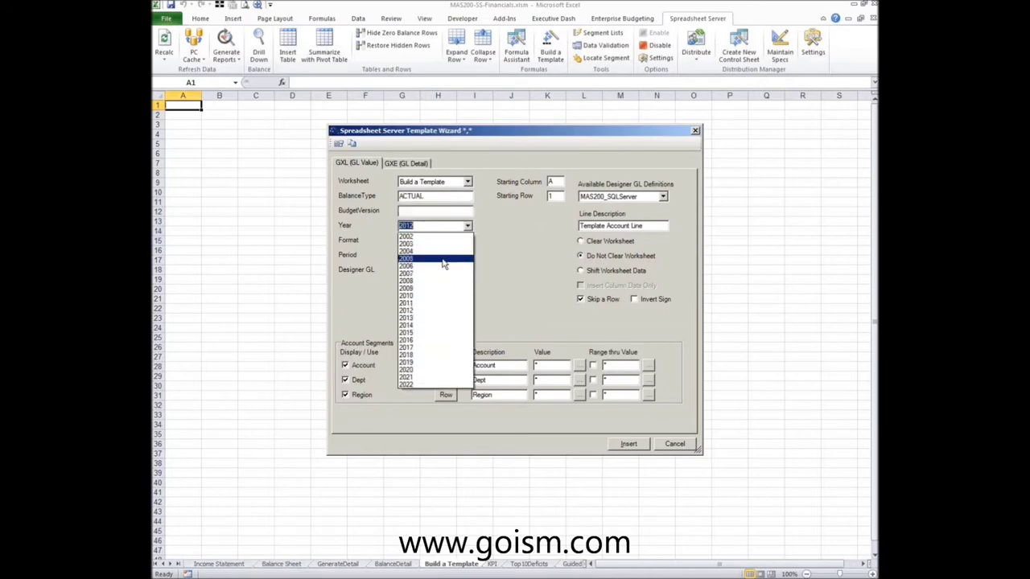
click(451, 245)
click(467, 241)
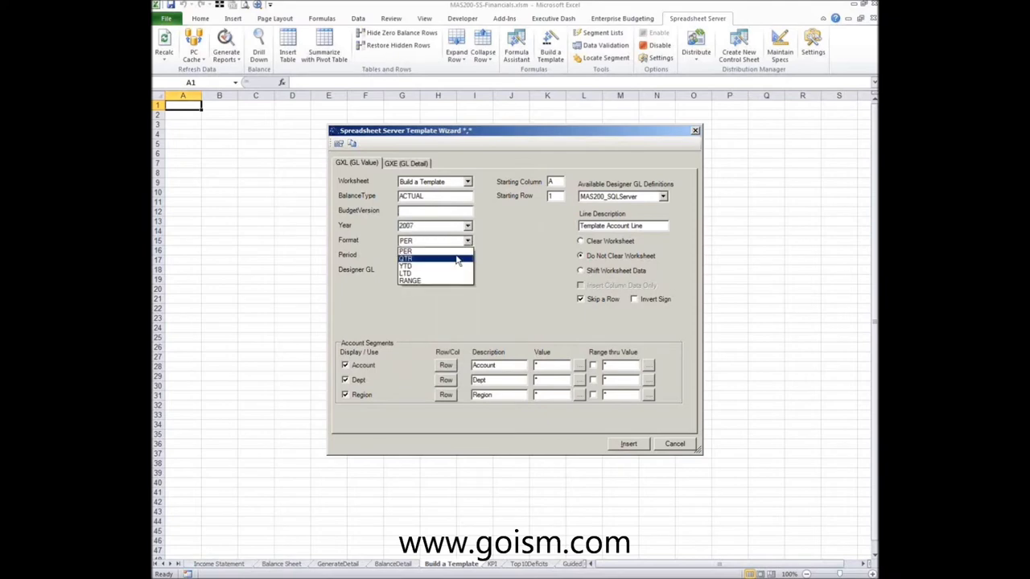
click(450, 268)
click(420, 256)
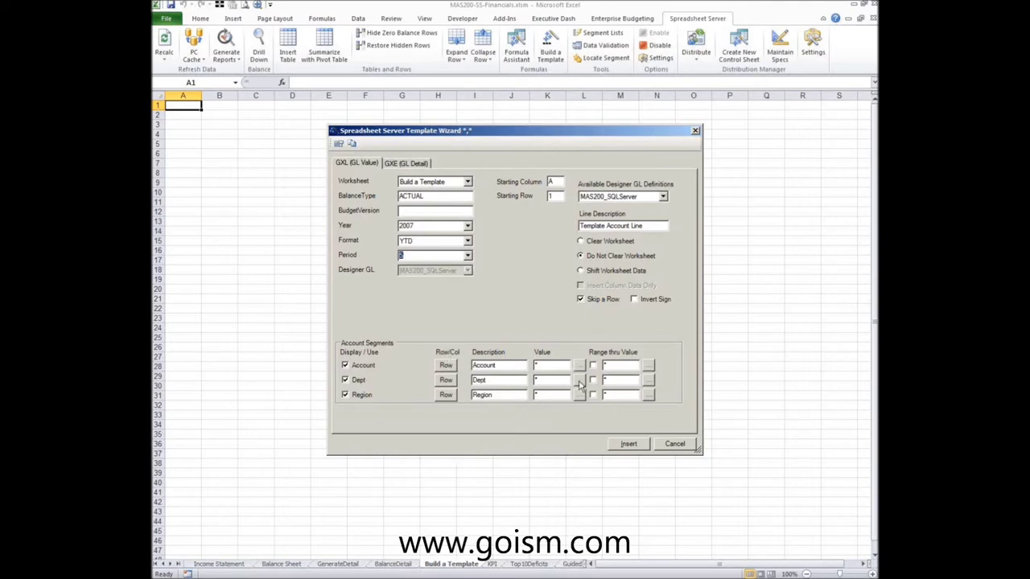
text(5)
Step: Insert the template with Account 5* and Dept 00, laying out the Dept and Region segments by column
click(580, 379)
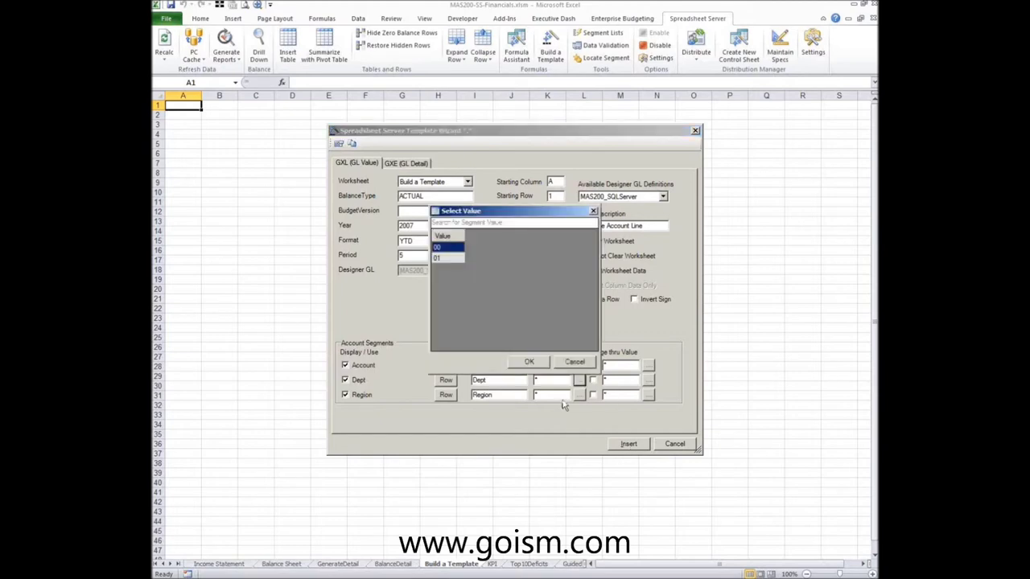
double_click(441, 248)
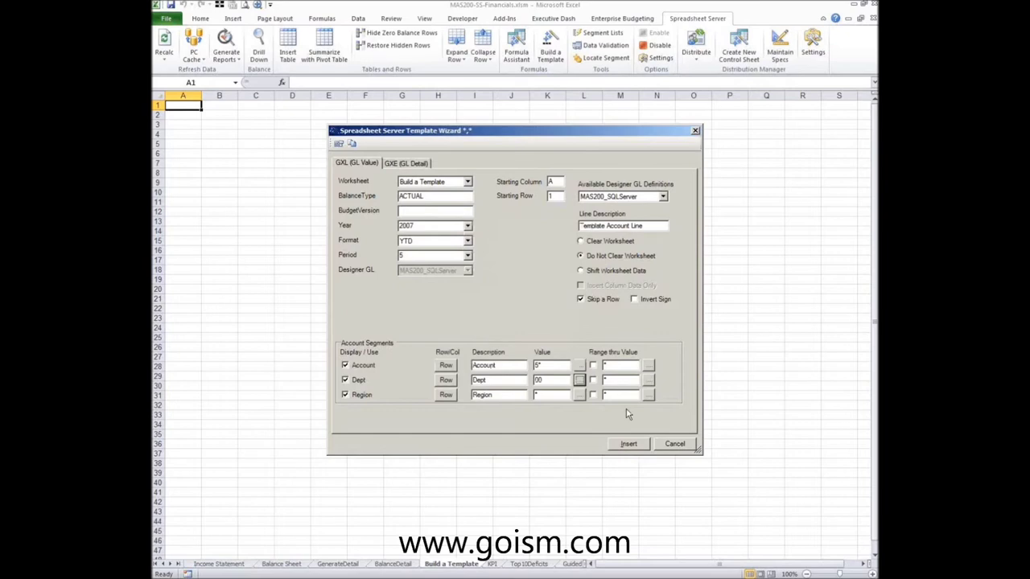
click(446, 395)
click(447, 396)
click(447, 380)
click(447, 395)
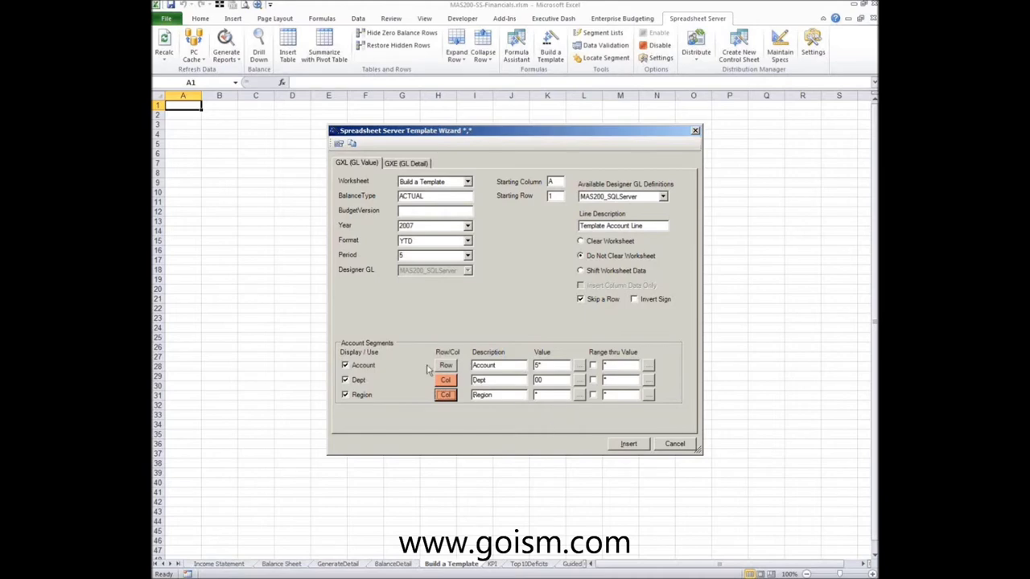
click(631, 448)
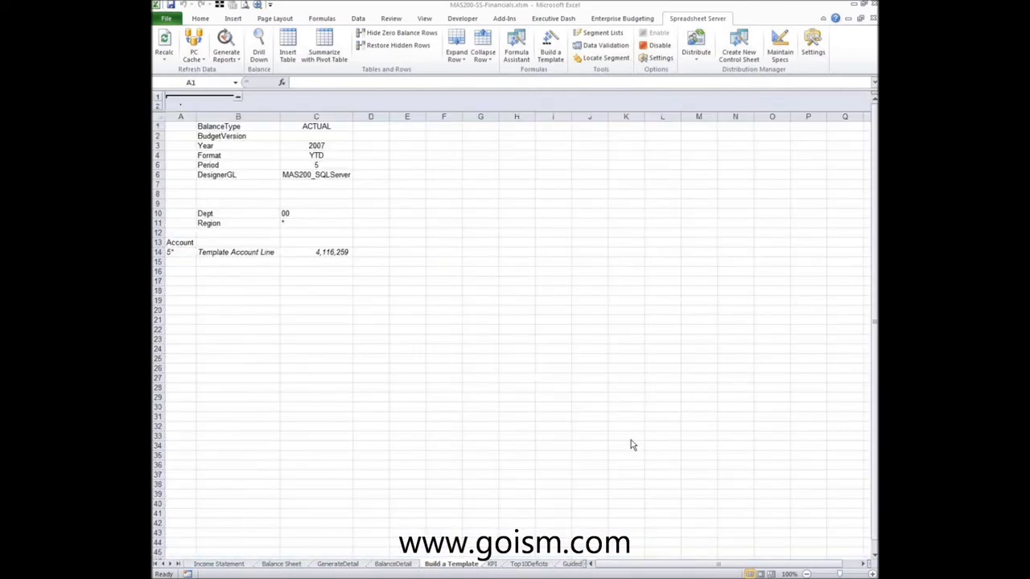
Step: Inspect the cell references in the template account line's GXL formula in C14 without changing it
click(321, 254)
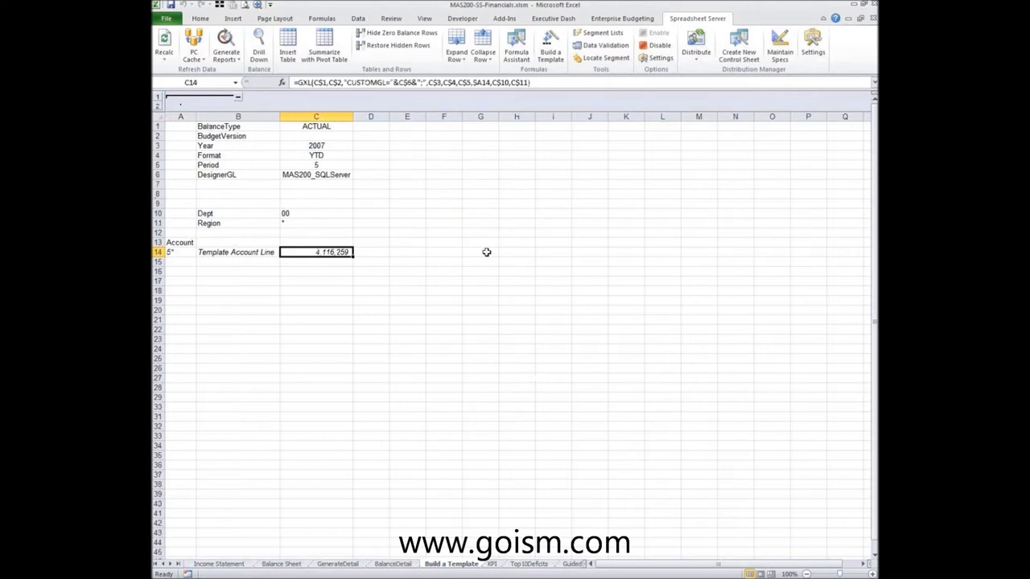
key(F2)
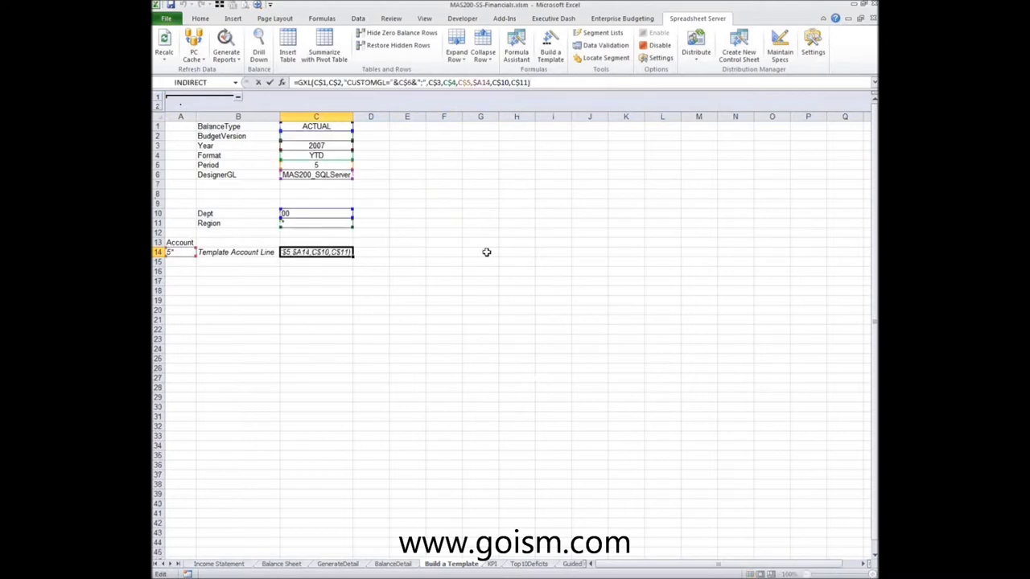
key(Escape)
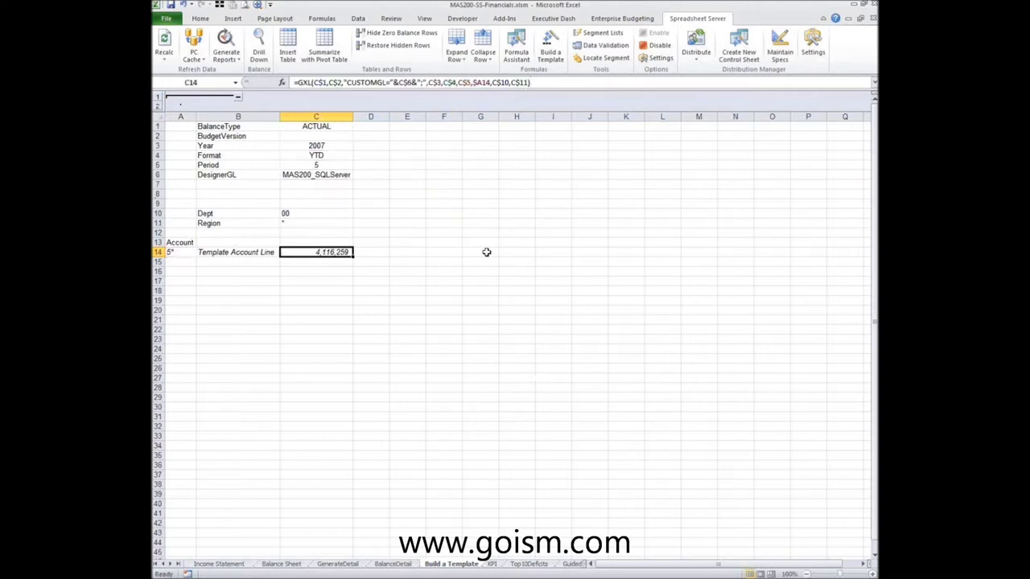
Step: Drill down on the template account line amount in C14 to examine its detail account balances
right_click(333, 252)
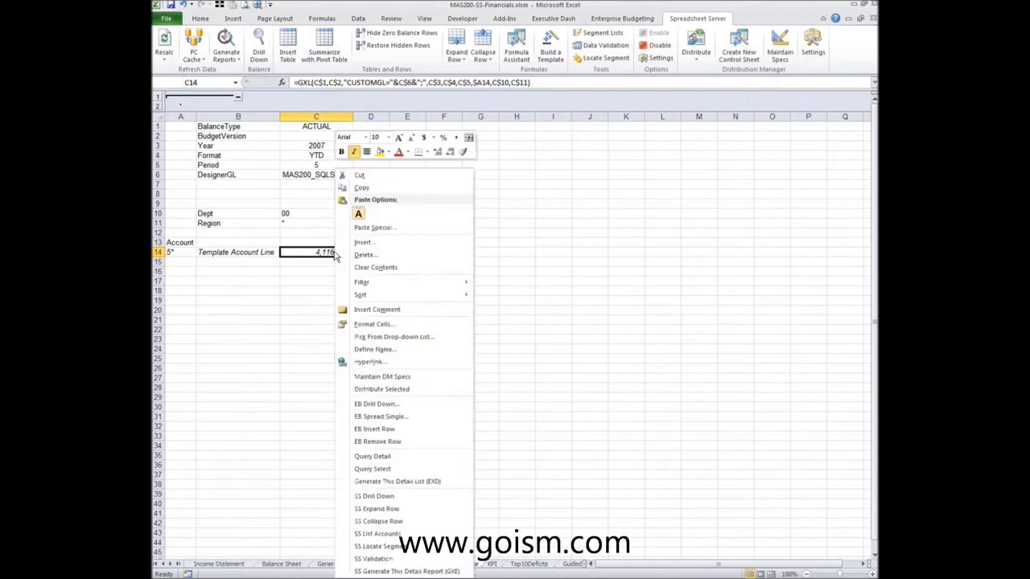
click(378, 497)
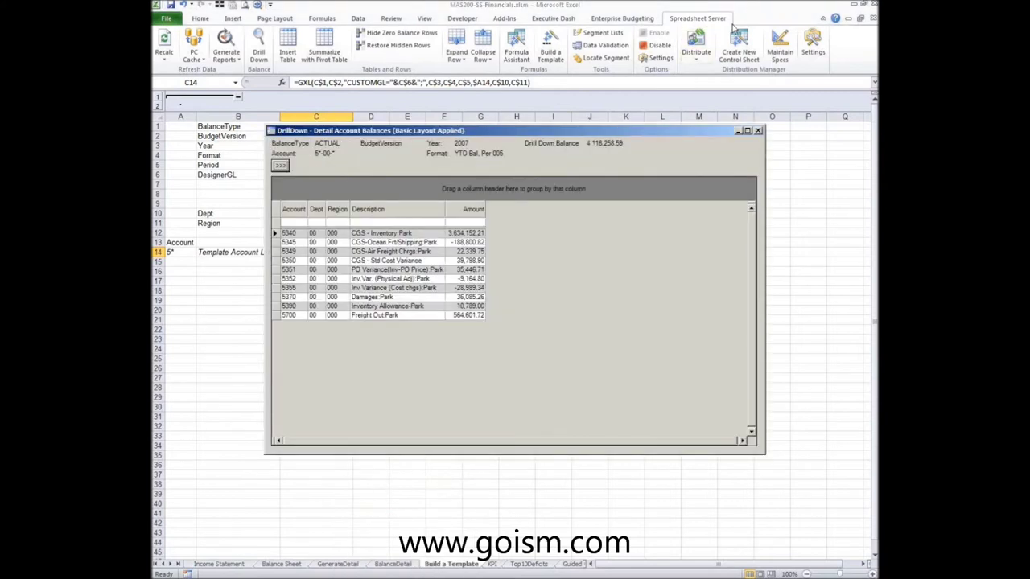
click(758, 131)
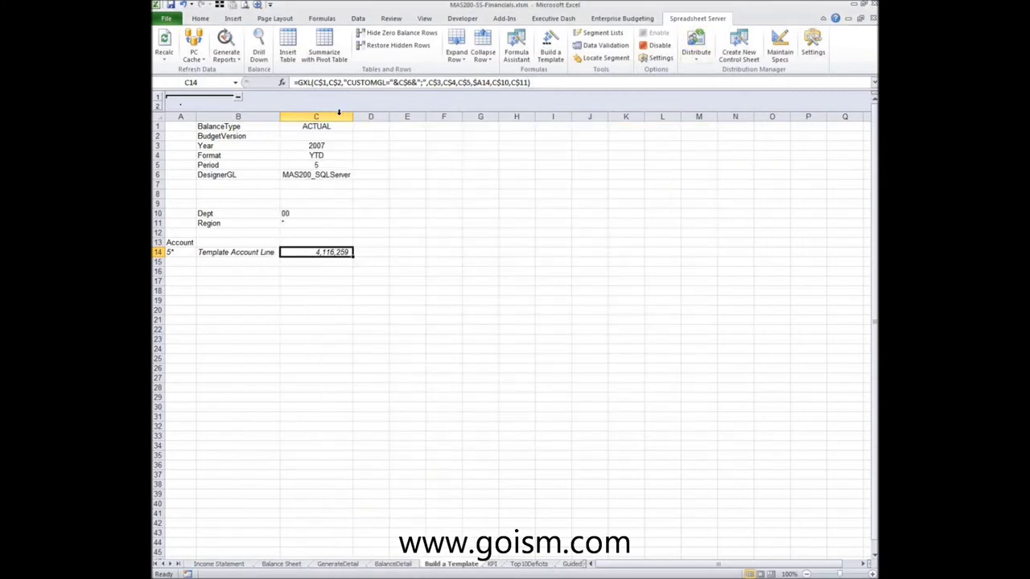
Step: Copy the parameter and balance column C into columns D and E
click(339, 115)
key(ctrl+c)
click(370, 116)
key(ctrl+v)
click(443, 116)
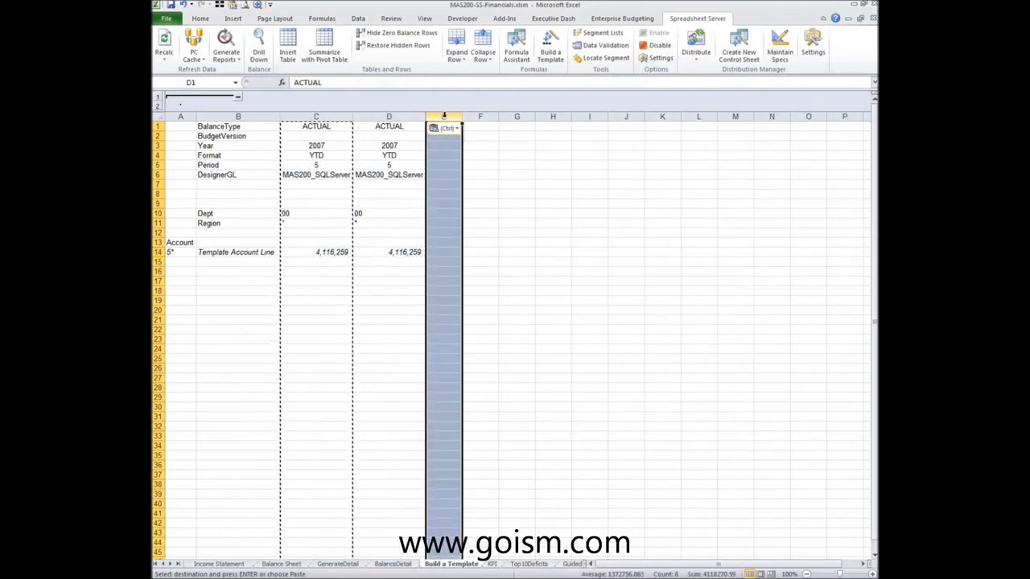
key(ctrl+v)
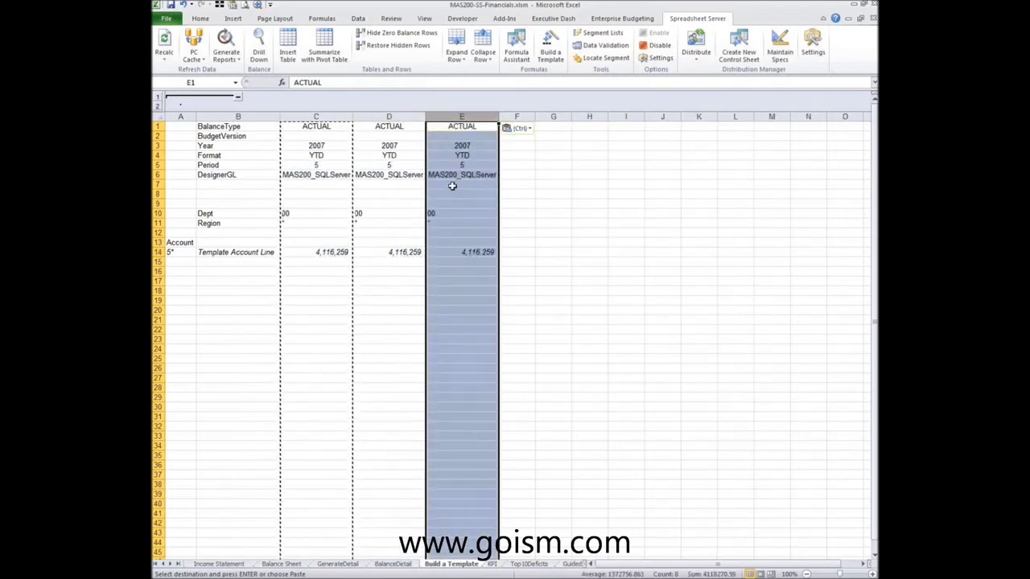
Step: Set the Format parameter in C4 to PER
click(453, 186)
click(295, 158)
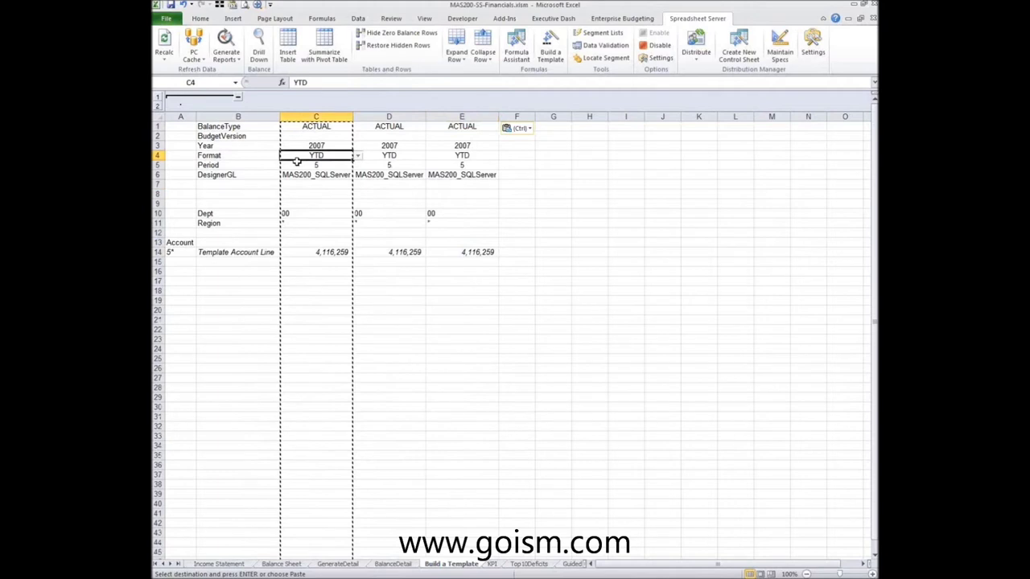
text(p)
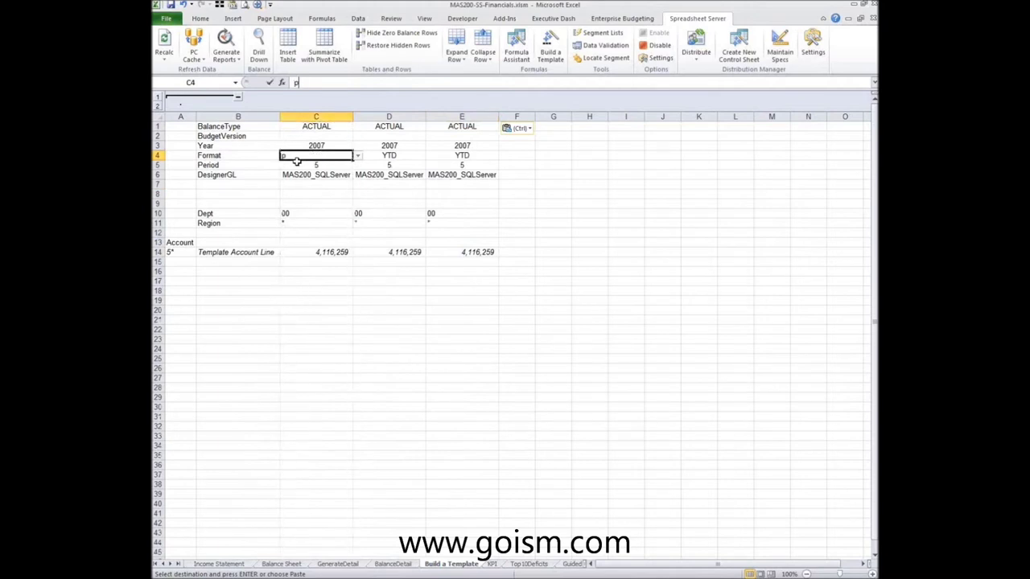
key(BackSpace)
text(PER)
key(Tab)
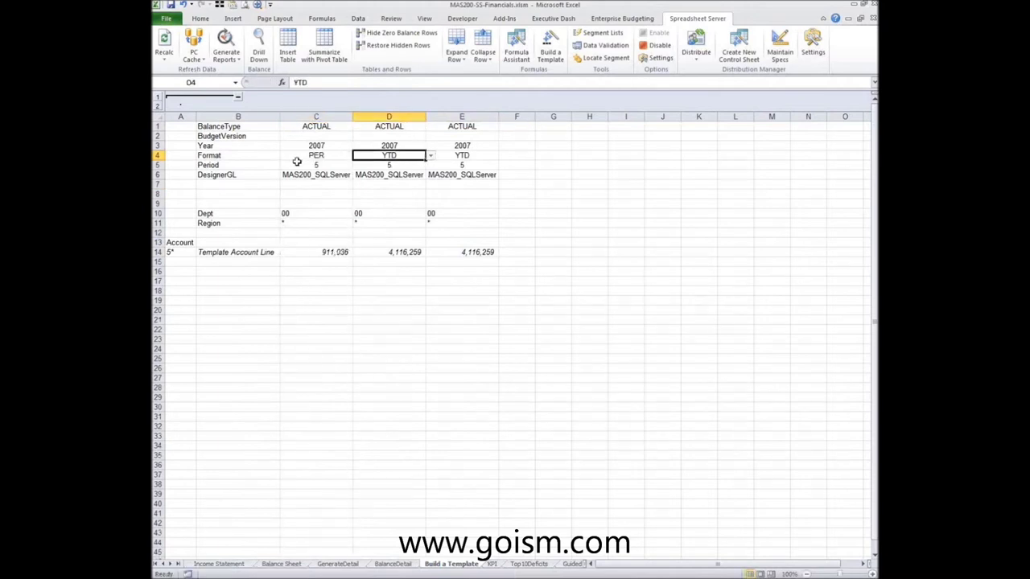
Step: Copy the PER format from C4 into D4 and set the Year in D3 to 2006
click(296, 161)
key(ctrl+c)
key(Right)
key(ctrl+v)
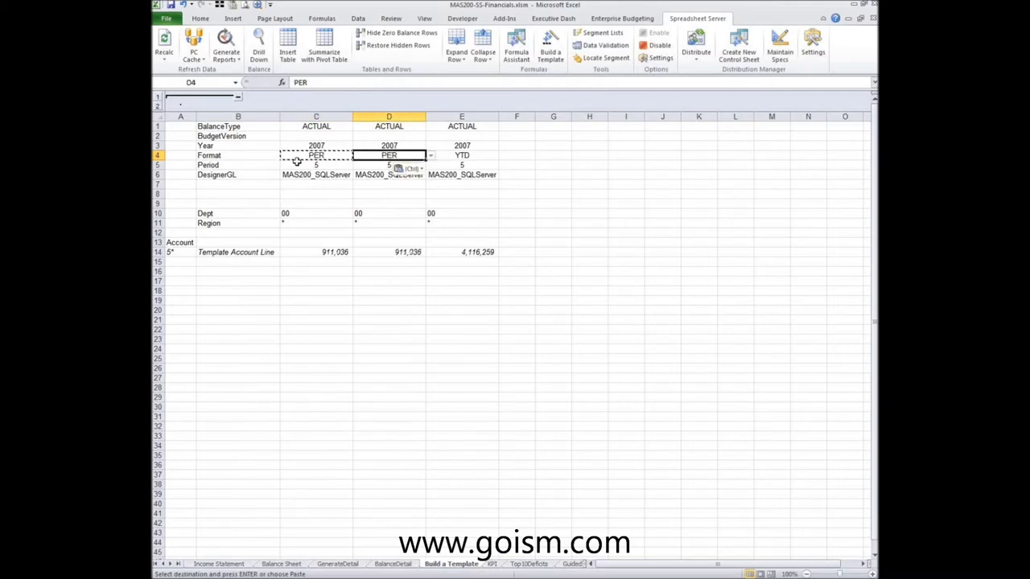
key(Up)
text(2006)
key(Tab)
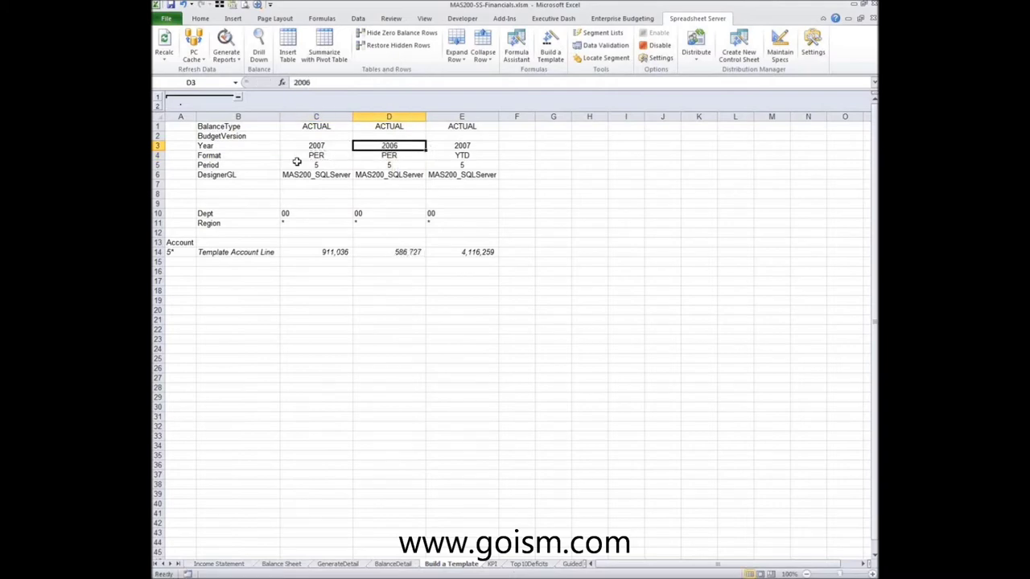
Step: Set column E's Period to 2 and its Format to QTR
key(Down)
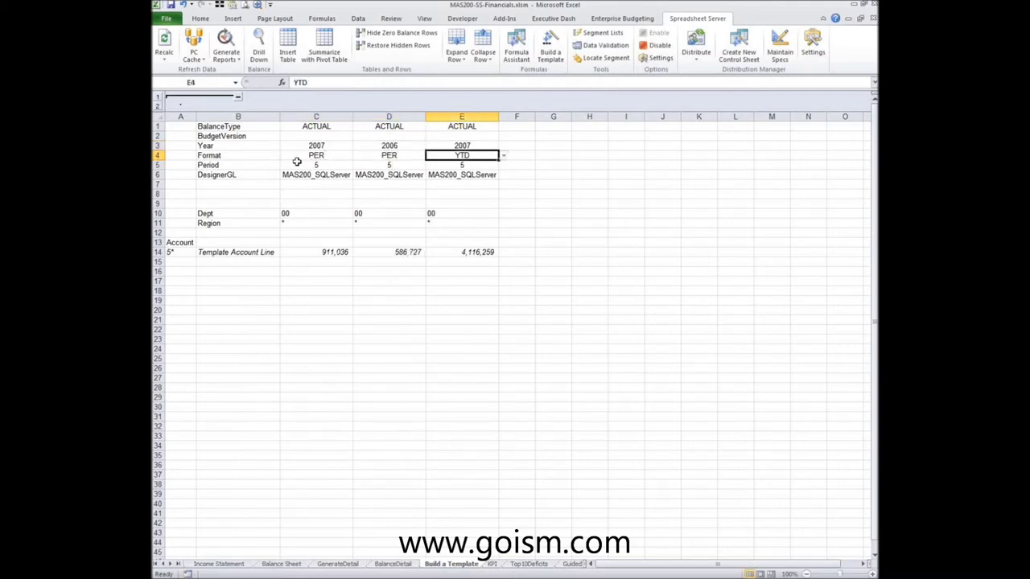
key(Down)
key(Up)
key(Down)
text(2)
key(Up)
text(p)
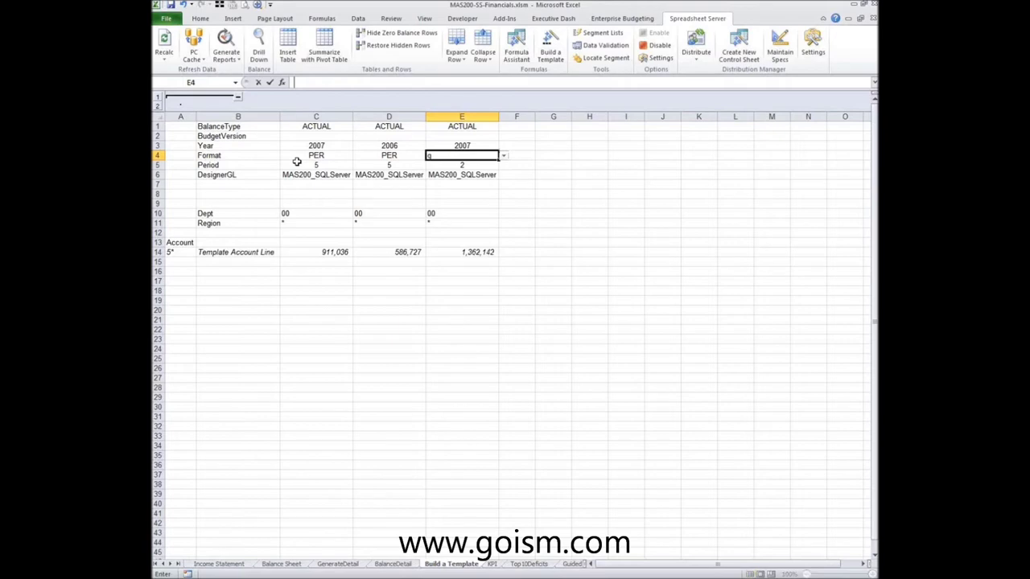
click(506, 156)
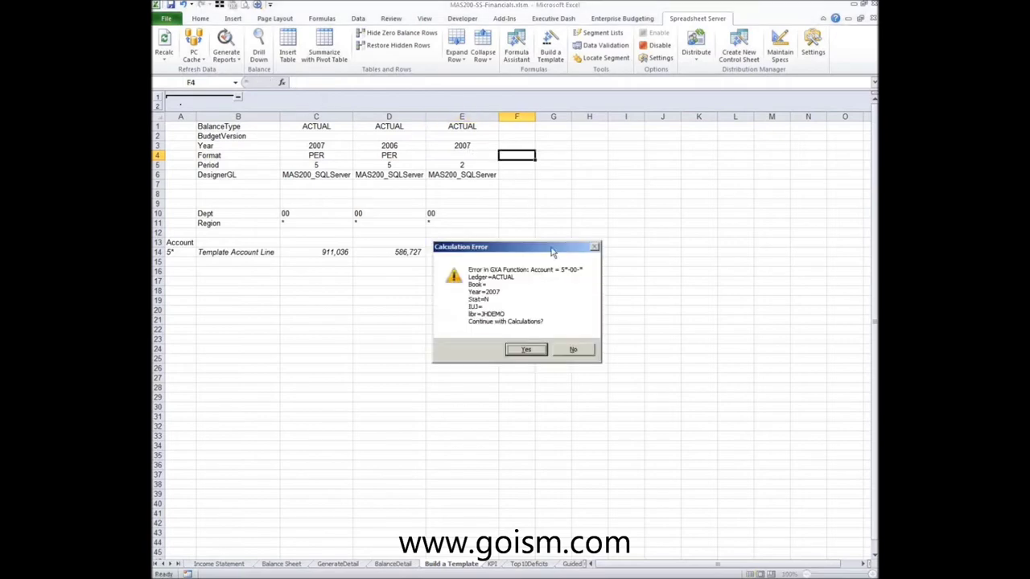
click(573, 349)
click(482, 155)
click(503, 157)
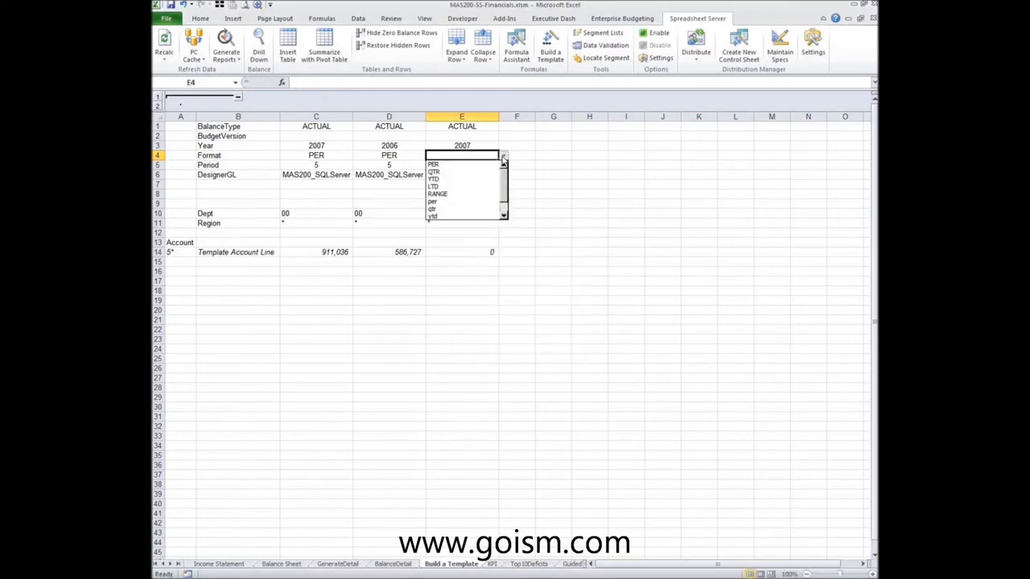
click(438, 171)
Step: Copy the balance formula from D14 into E14, re-enable Spreadsheet Server calculations, and recalculate E14
click(523, 260)
click(406, 253)
key(ctrl+c)
click(455, 255)
key(ctrl+v)
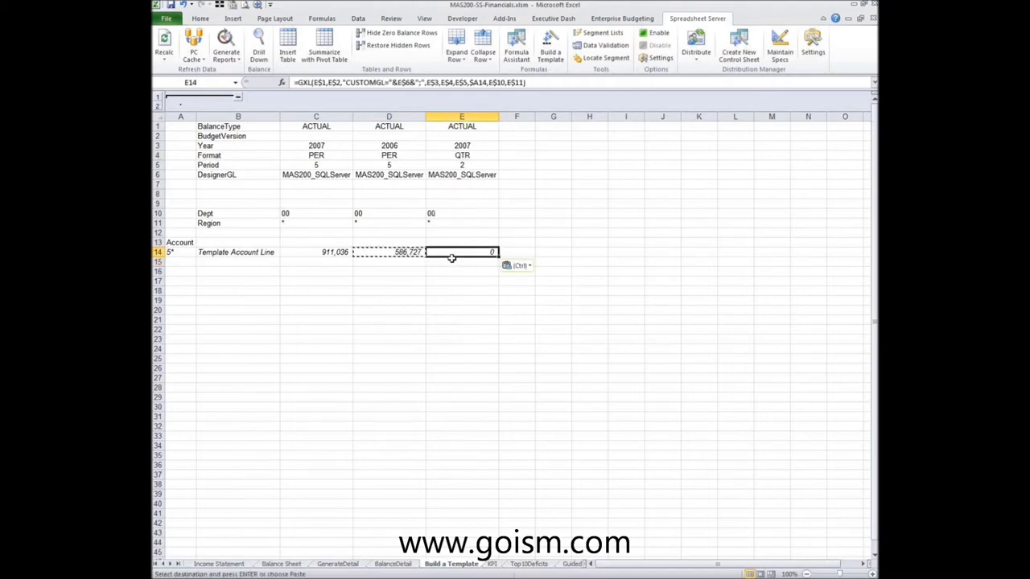
click(658, 34)
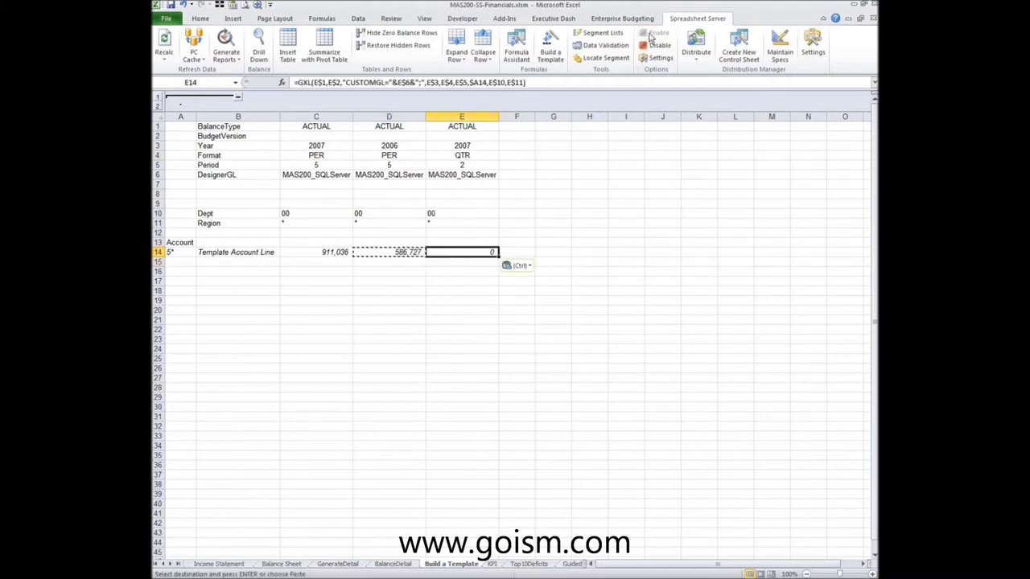
double_click(461, 252)
key(Return)
click(517, 301)
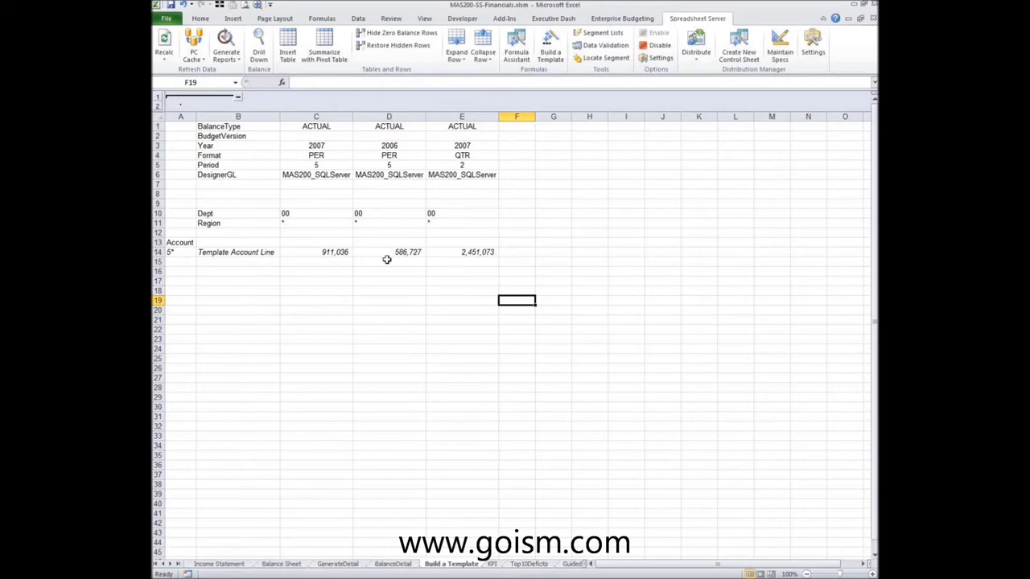
Step: Fill the template account line A14:E14 down through row 16 and insert a blank column before column E
drag(172, 252, 486, 278)
key(ctrl+d)
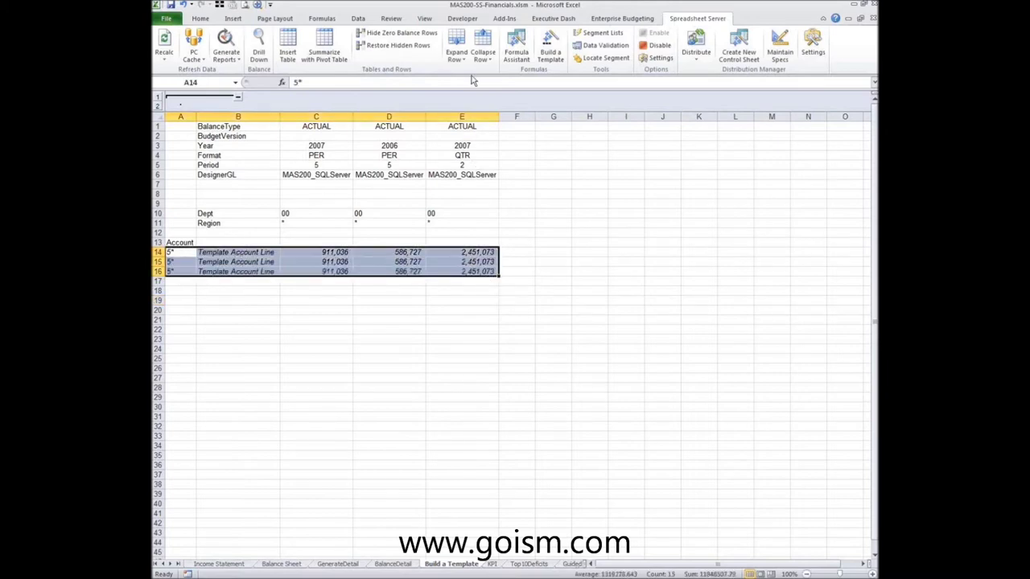
click(462, 117)
right_click(460, 116)
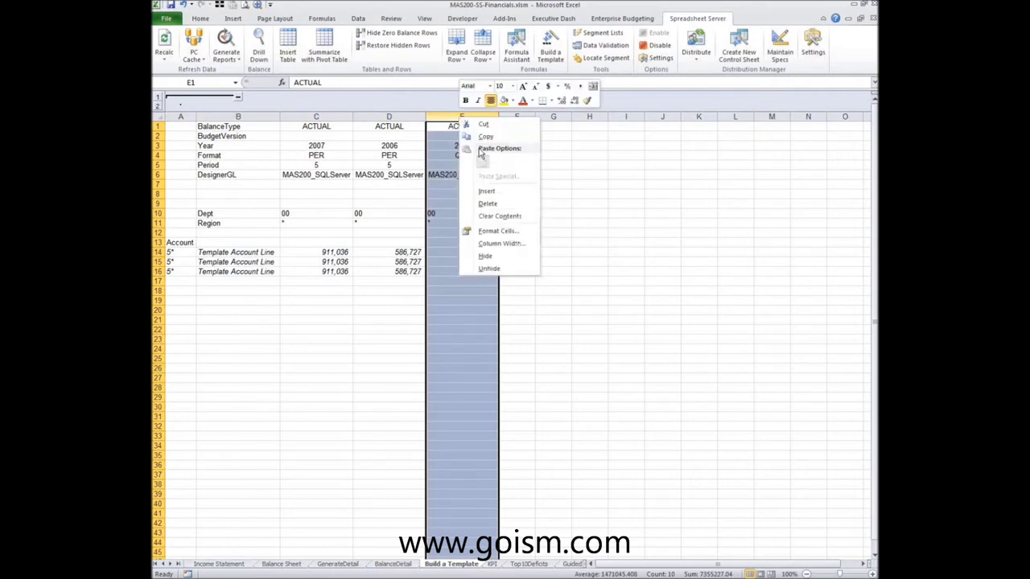
click(491, 193)
click(606, 269)
Step: Set the account in A15 to 6* and in A16 to the range 7000.8999, and widen column B
click(185, 262)
text(6*)
key(Return)
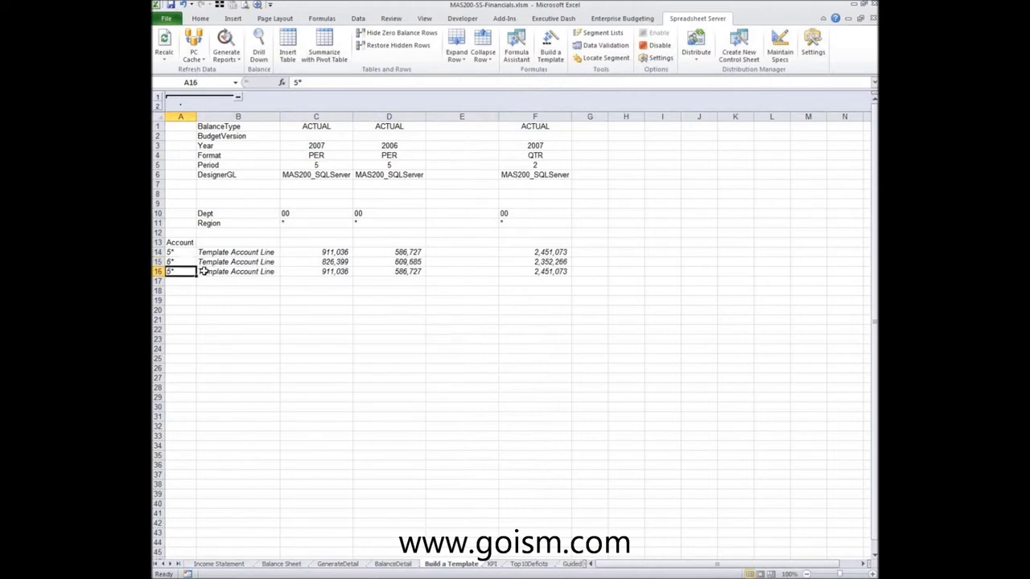
text(7000)
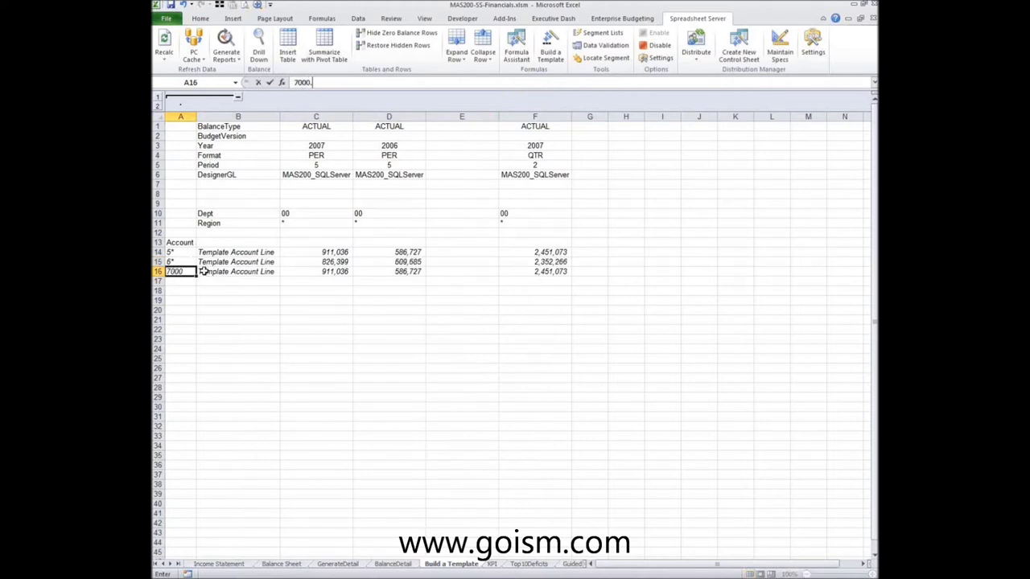
text(.8999)
key(ctrl+Return)
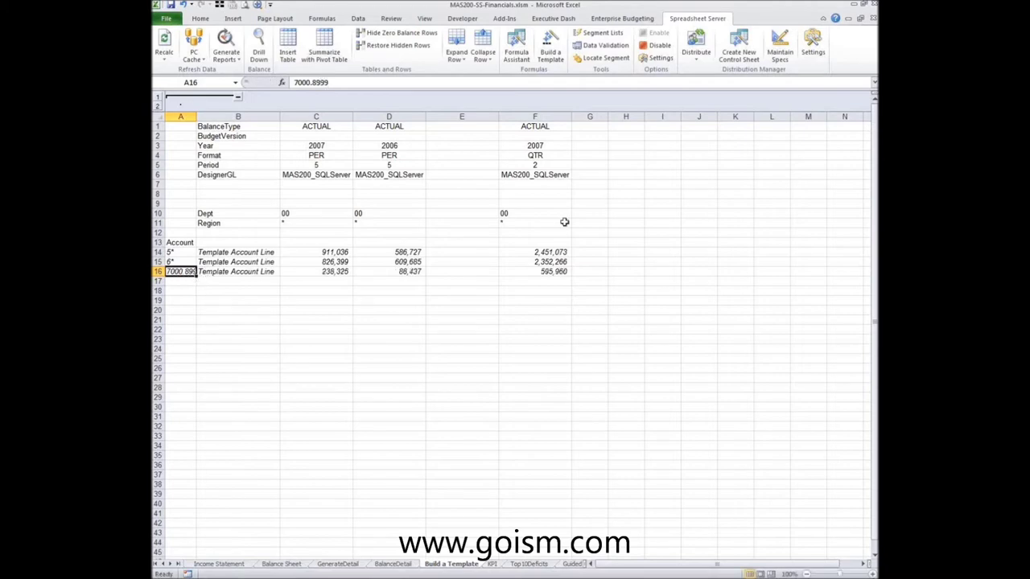
drag(279, 119, 345, 126)
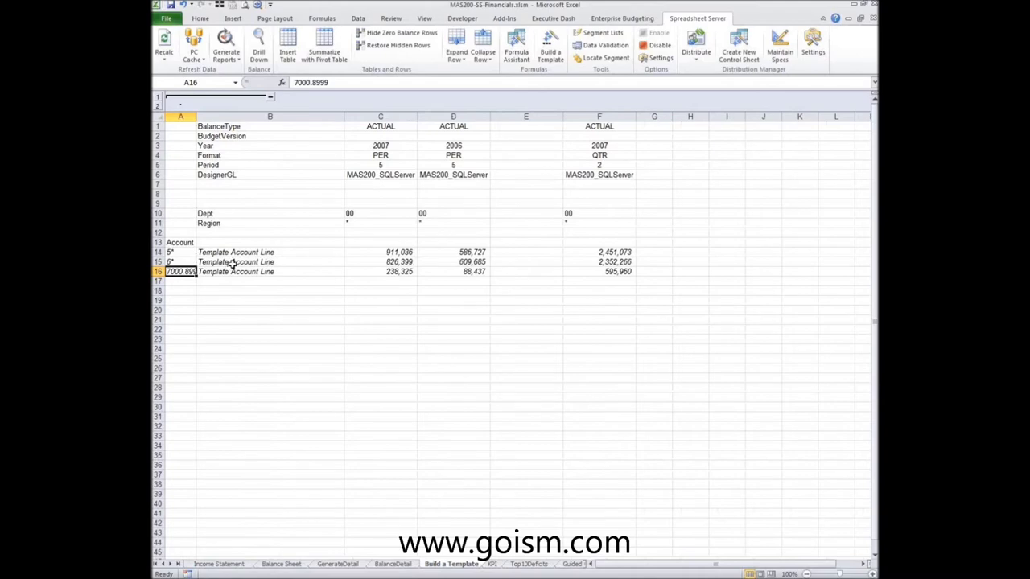
Step: Enter the variance formula =C14-D14 in E14 and fill it down through E16
click(499, 251)
text(=)
click(398, 252)
text(-)
click(444, 252)
key(ctrl+Return)
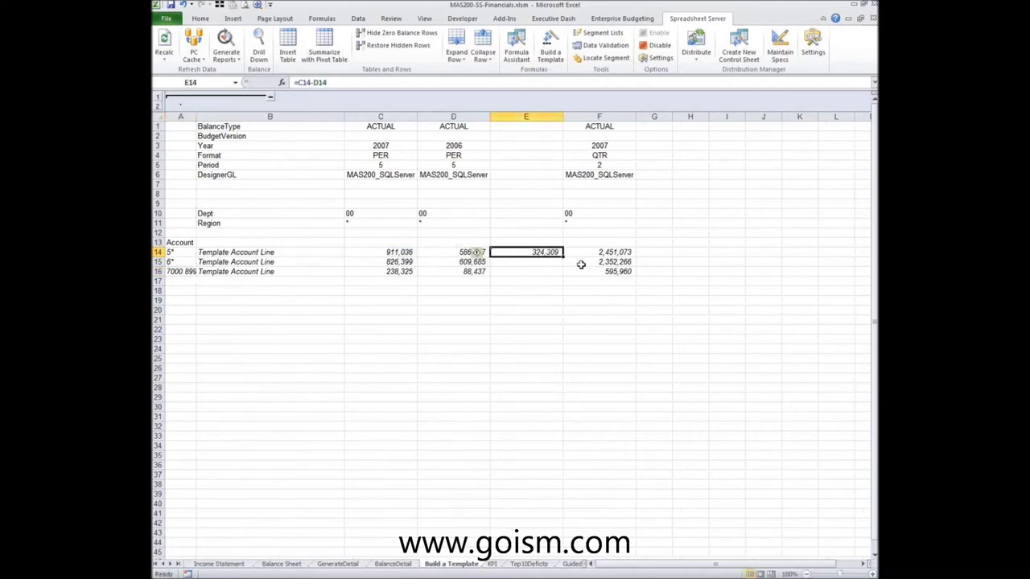
drag(563, 257, 563, 277)
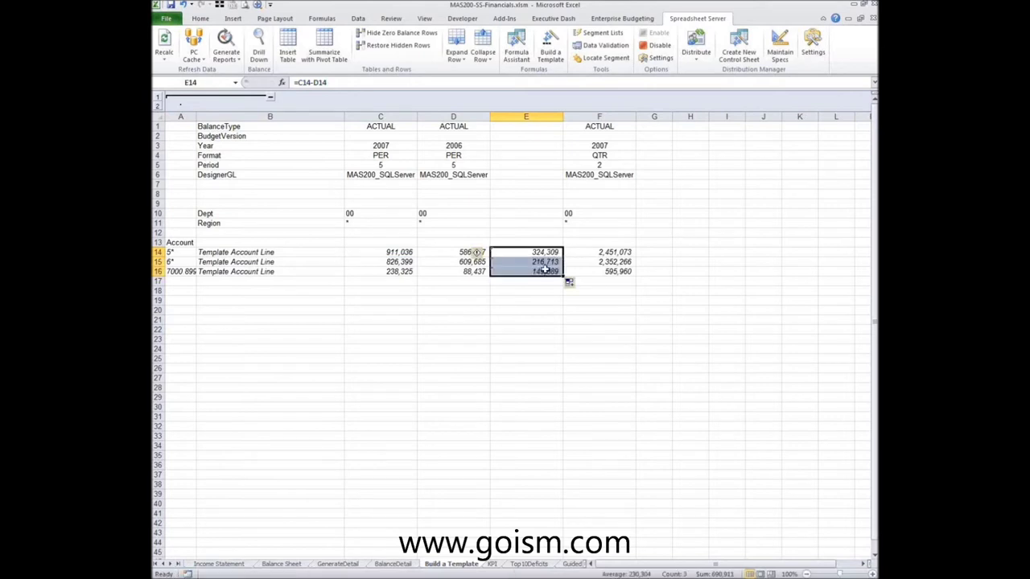
Step: Add AutoSum totals of the three account lines in C17:F17
drag(367, 280, 589, 282)
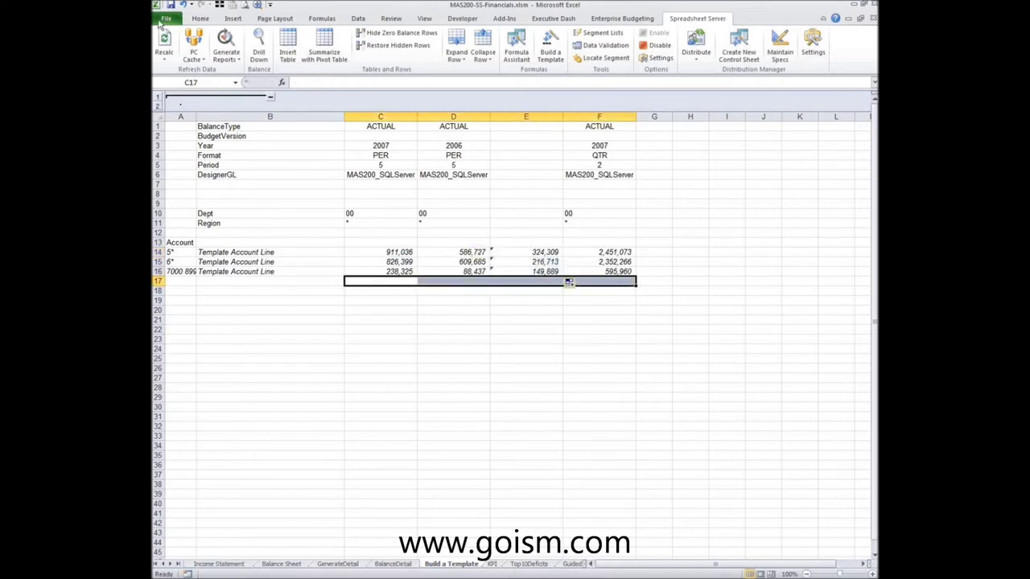
click(205, 18)
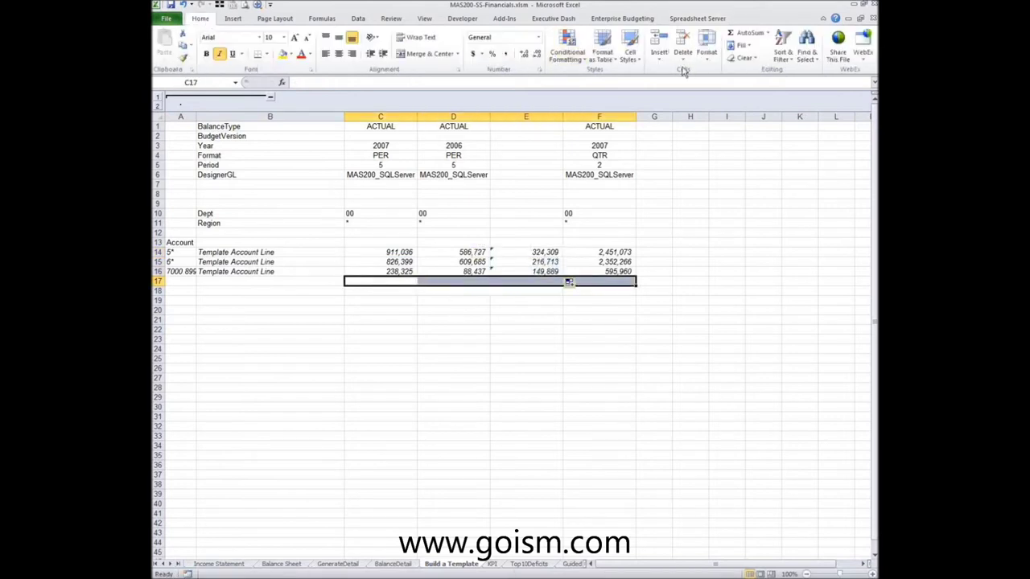
click(738, 33)
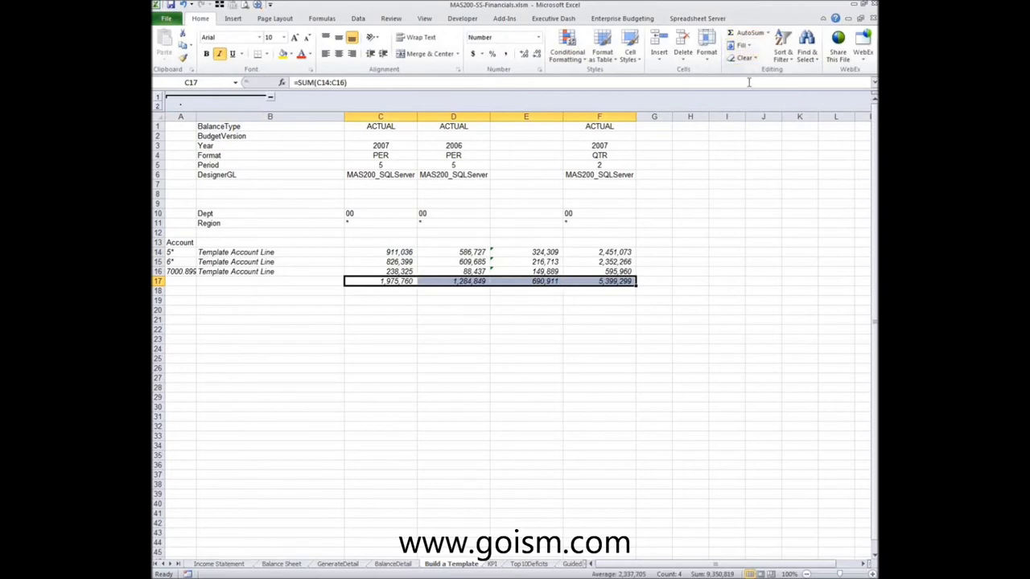
click(540, 302)
Step: Insert a blank column before column F and narrow it as a spacer
right_click(584, 118)
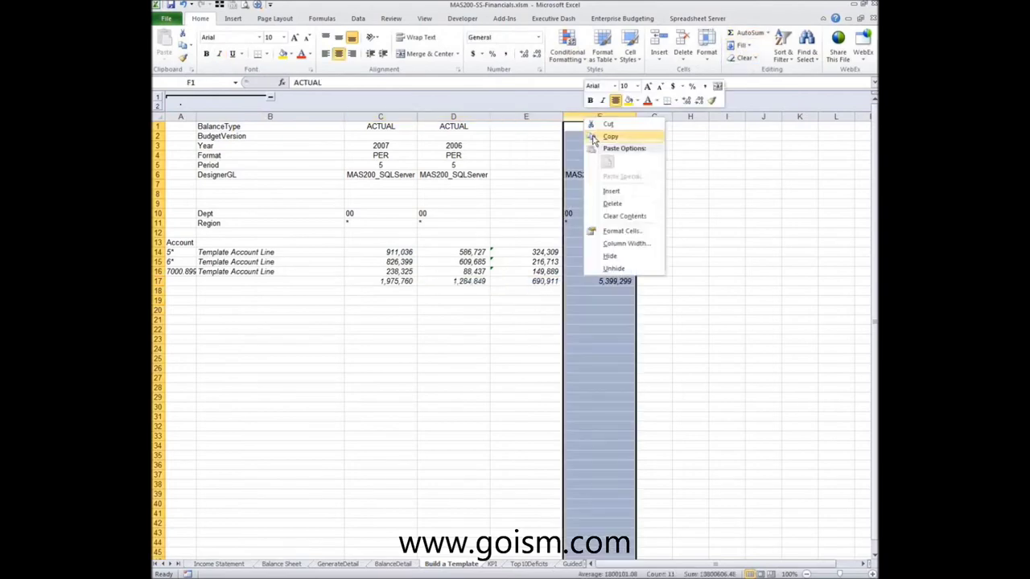
click(611, 192)
click(614, 299)
drag(637, 119, 590, 120)
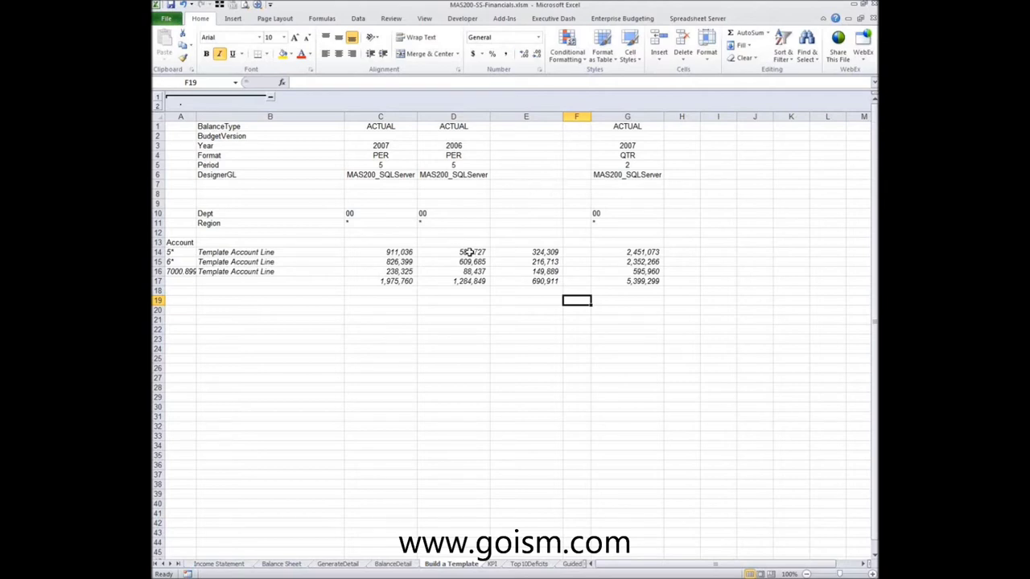
Step: Expand the 7000.8999 account line in row 16 into its individual account rows
click(408, 273)
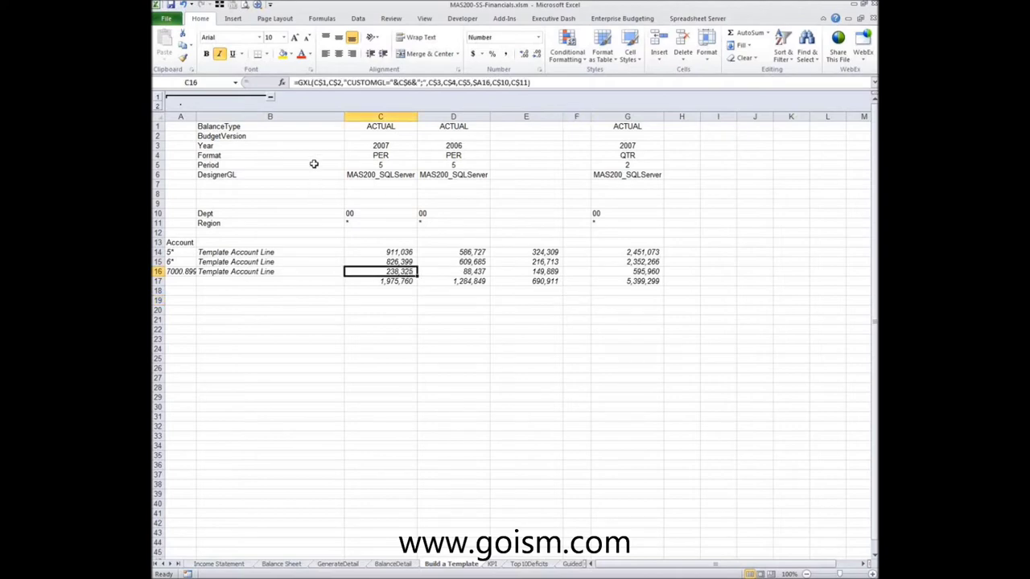
click(712, 18)
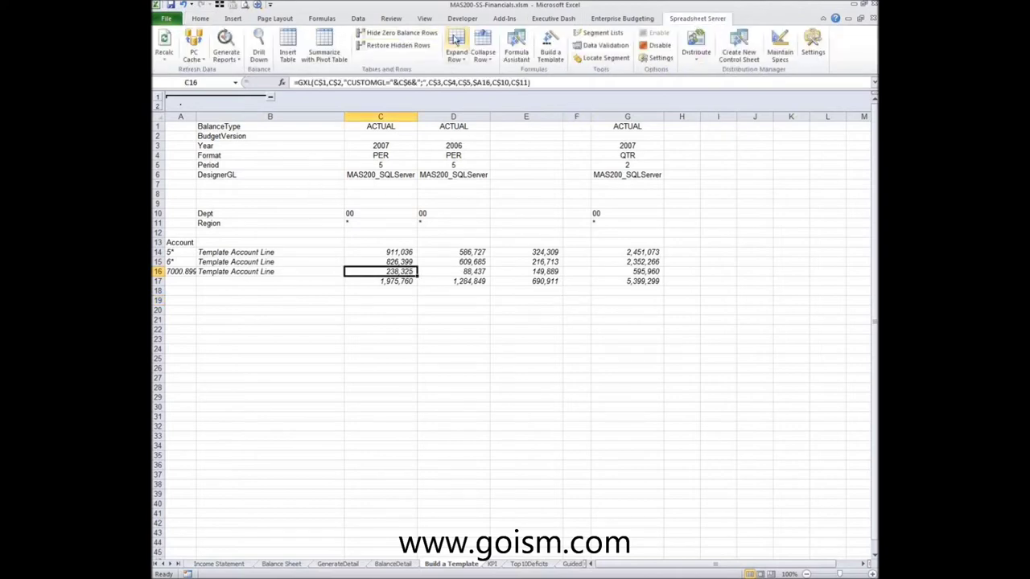
click(455, 40)
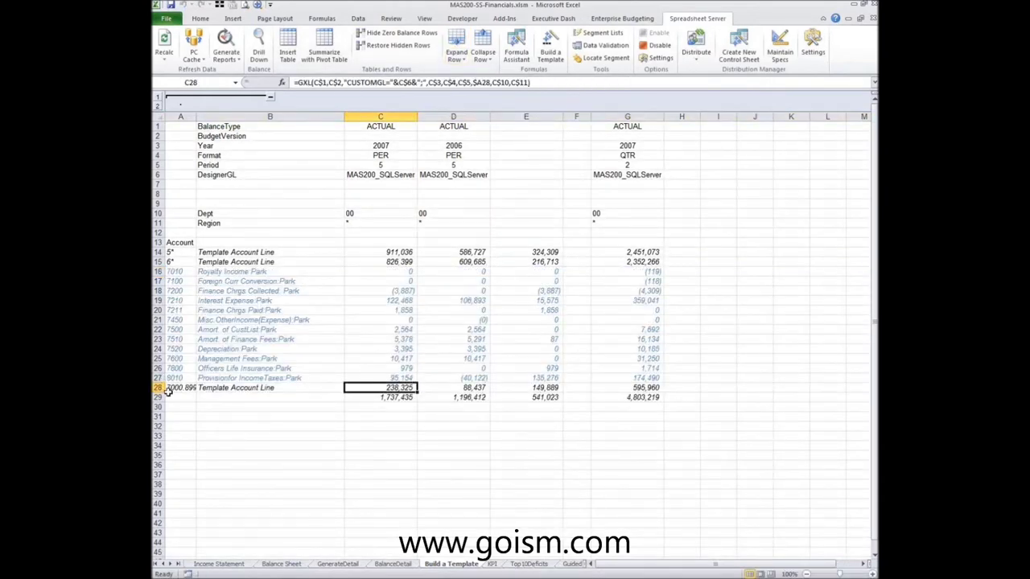
Step: Drill down on the account 8010 amount in C27 to examine its detail account balances, and close the drill-down window
click(378, 379)
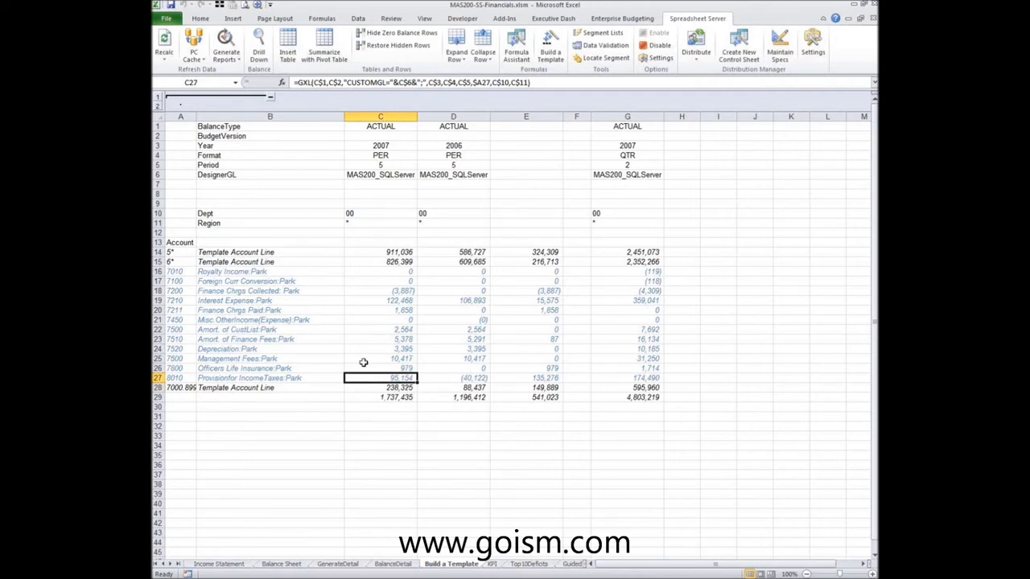
right_click(363, 378)
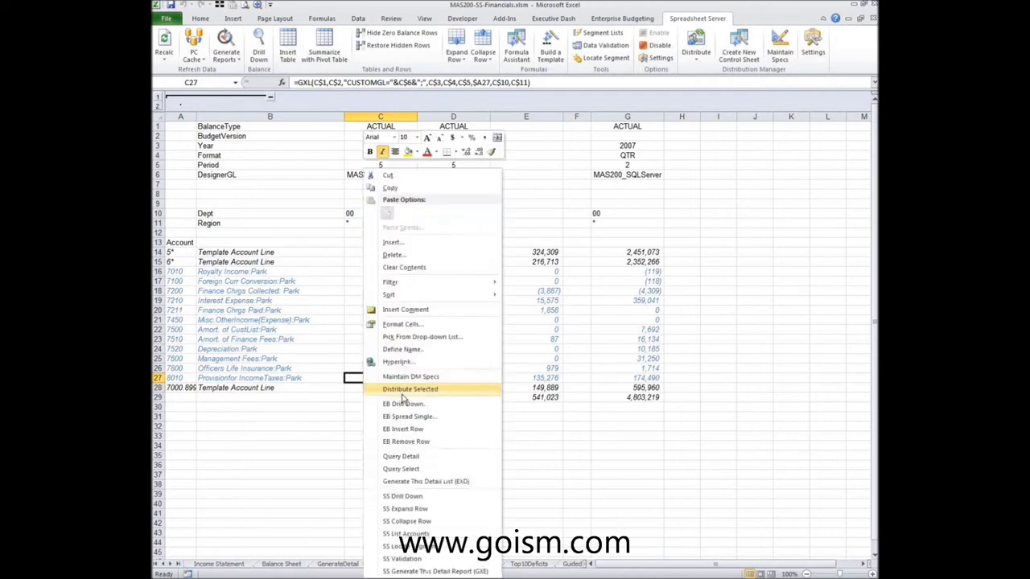
click(416, 501)
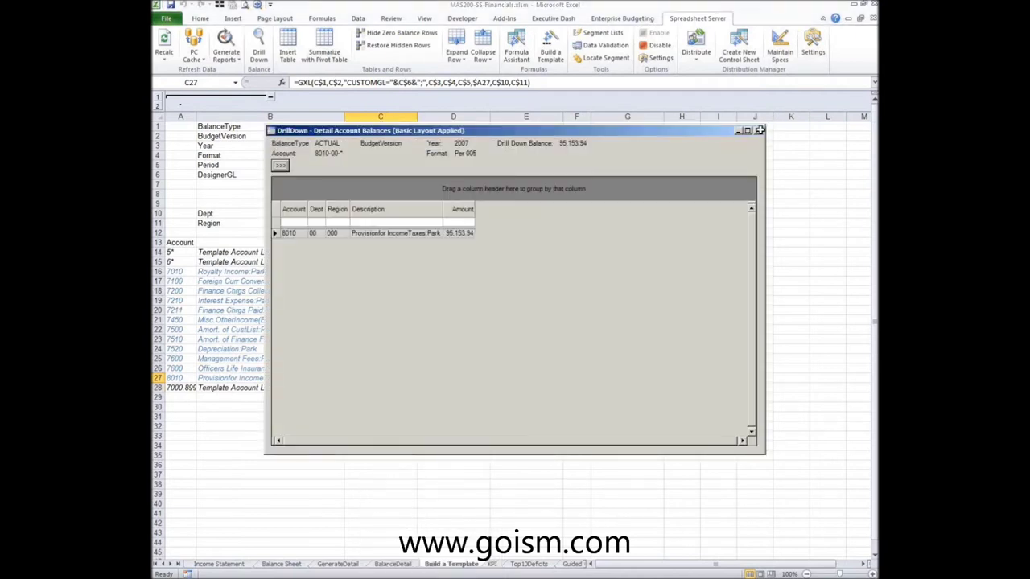
click(759, 130)
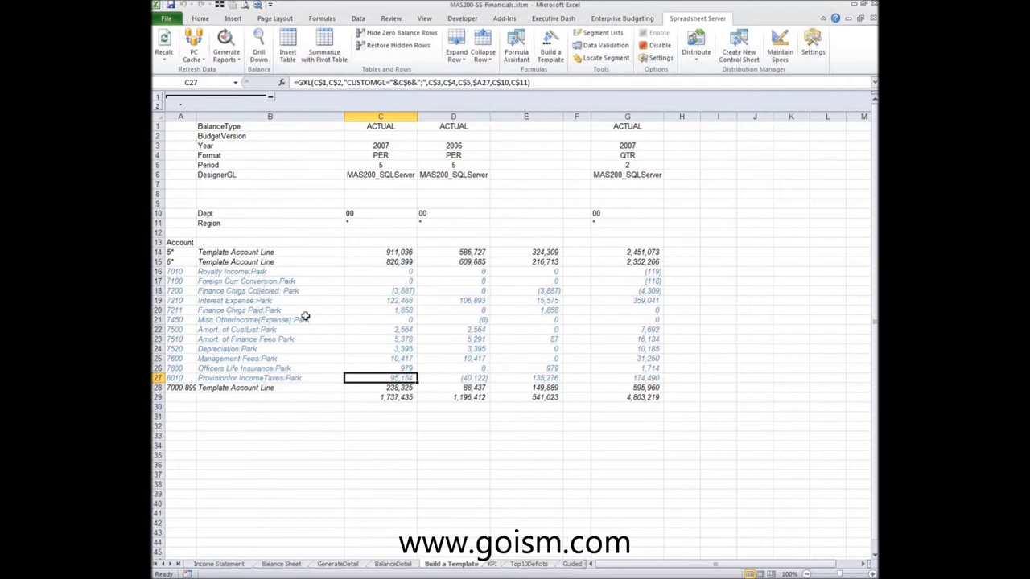
Step: Collapse all expanded account rows in the worksheet
click(491, 59)
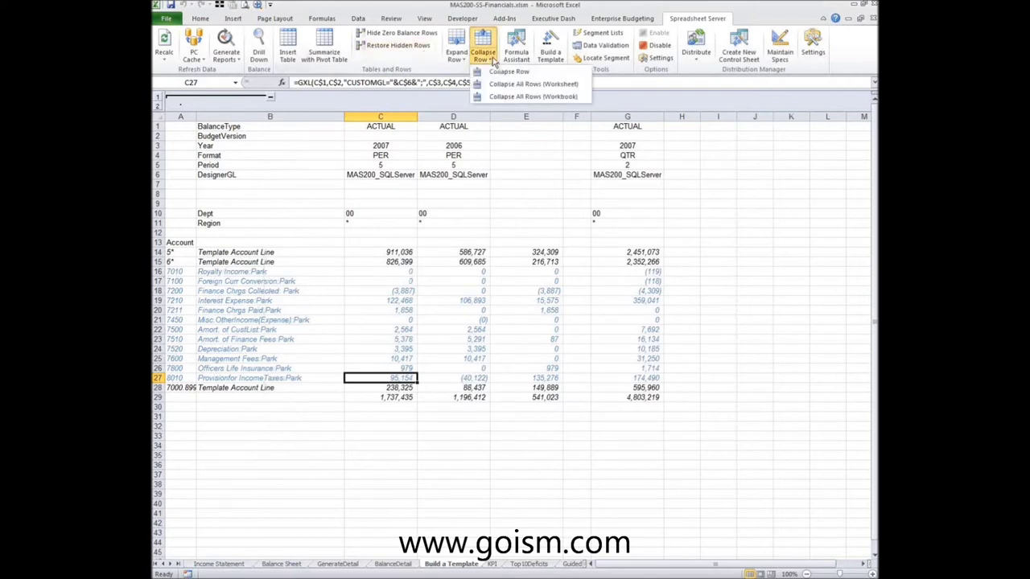
click(531, 84)
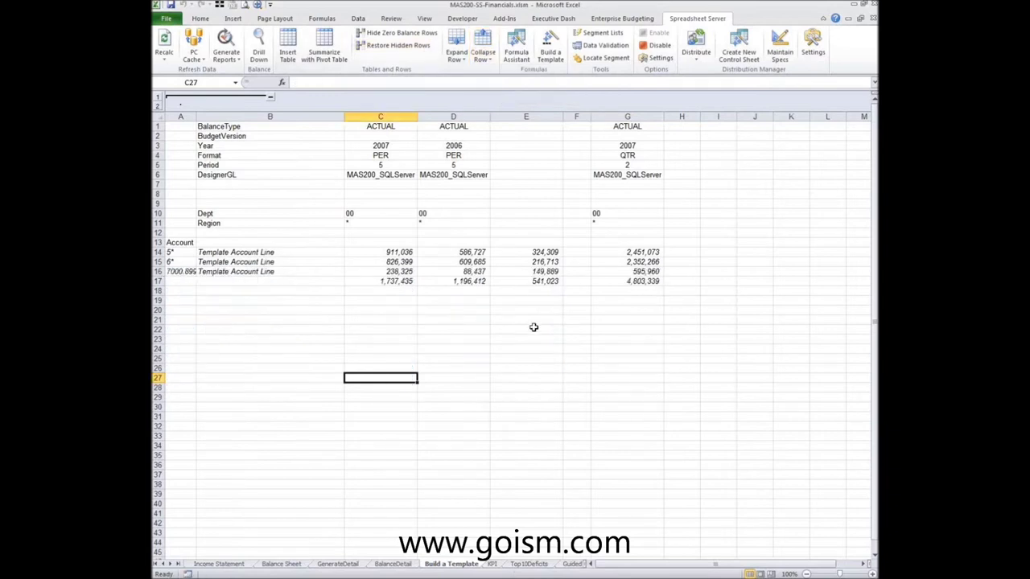
click(535, 328)
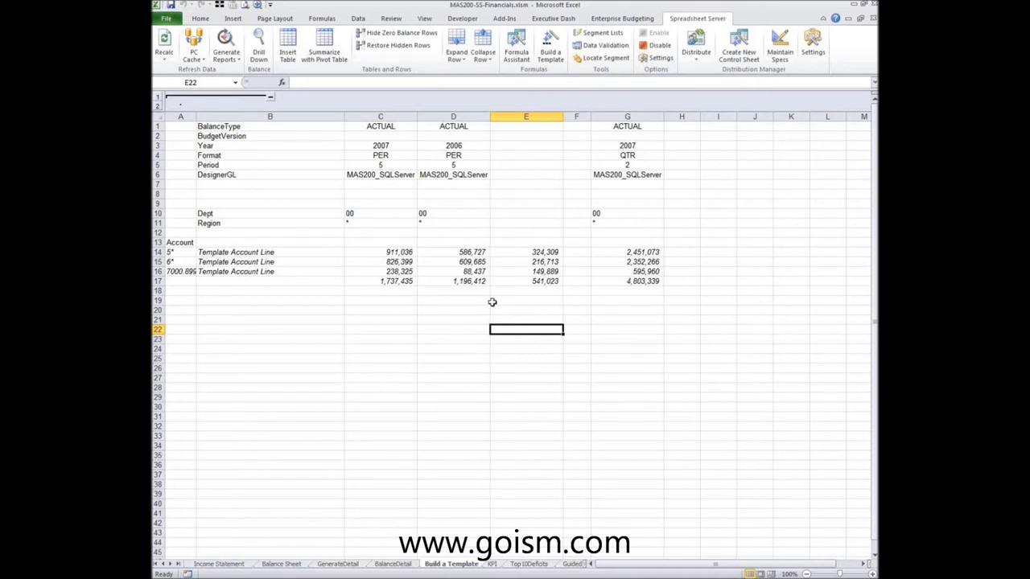
Step: Examine the Income Statement sheet and its department value in E8
click(220, 563)
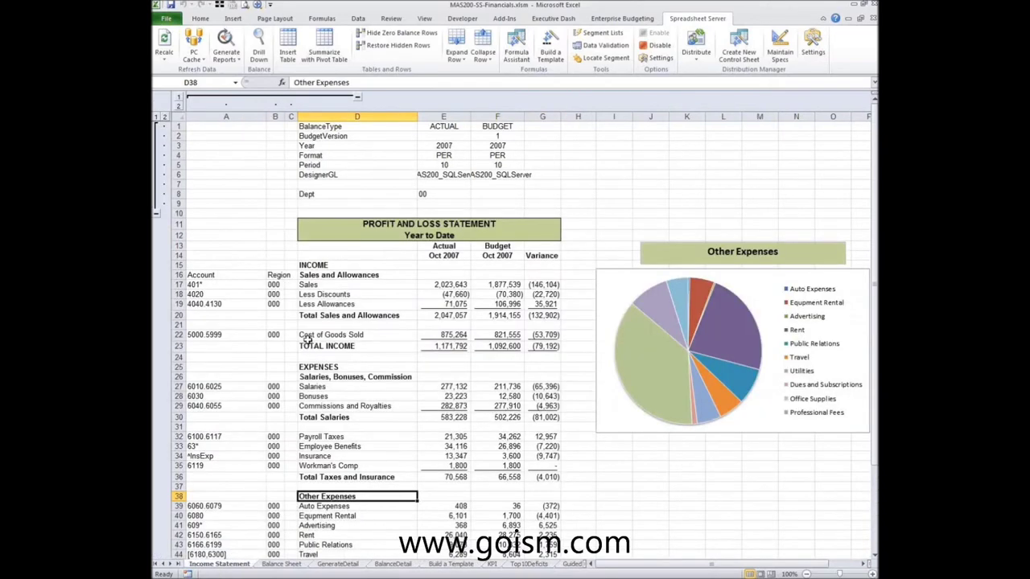
click(406, 194)
click(432, 193)
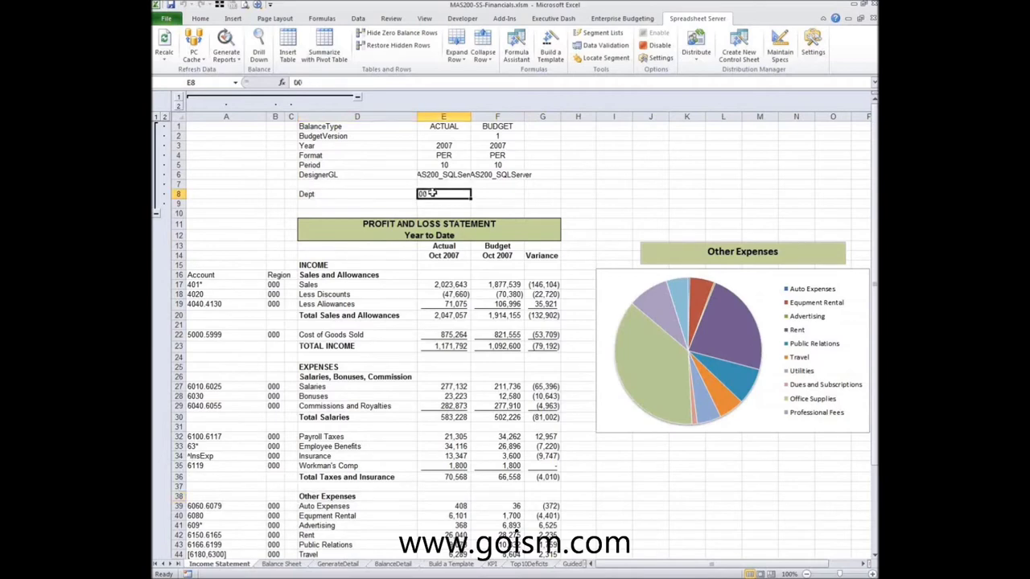
scroll(461, 363, down, 1)
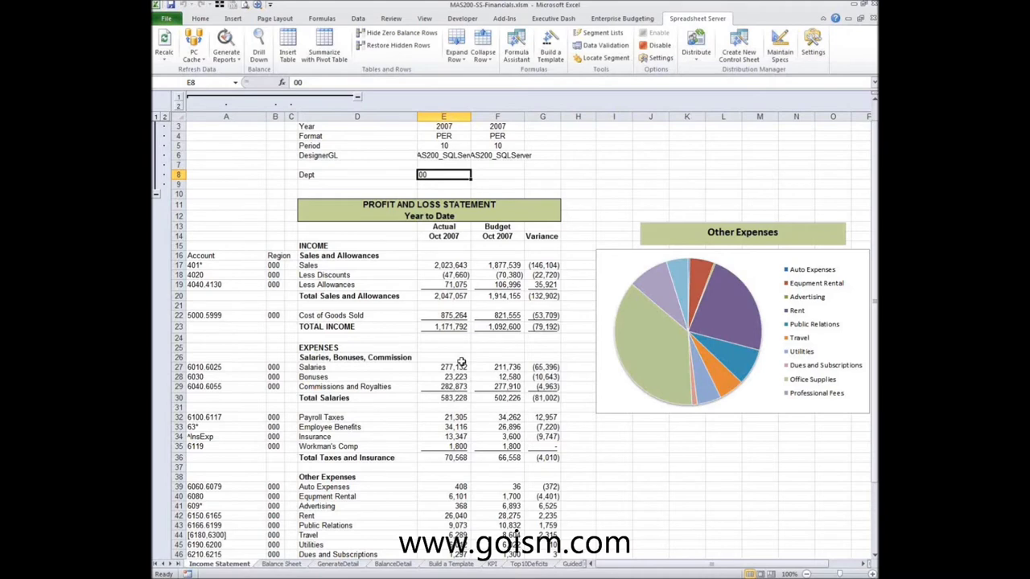
scroll(461, 362, up, 1)
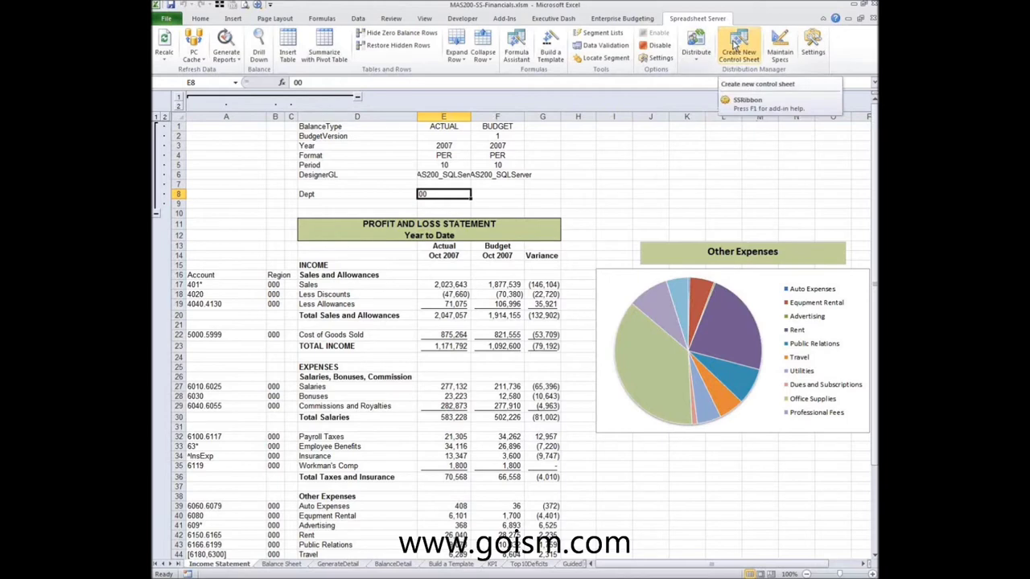
Step: Create a new distribution control worksheet named Distribution
click(734, 44)
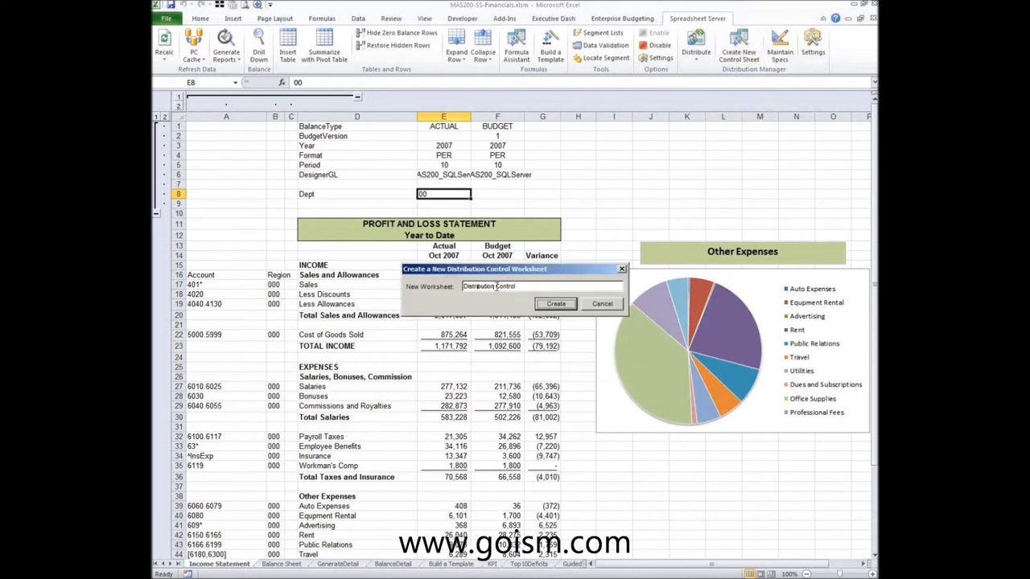
double_click(496, 287)
key(BackSpace)
click(555, 305)
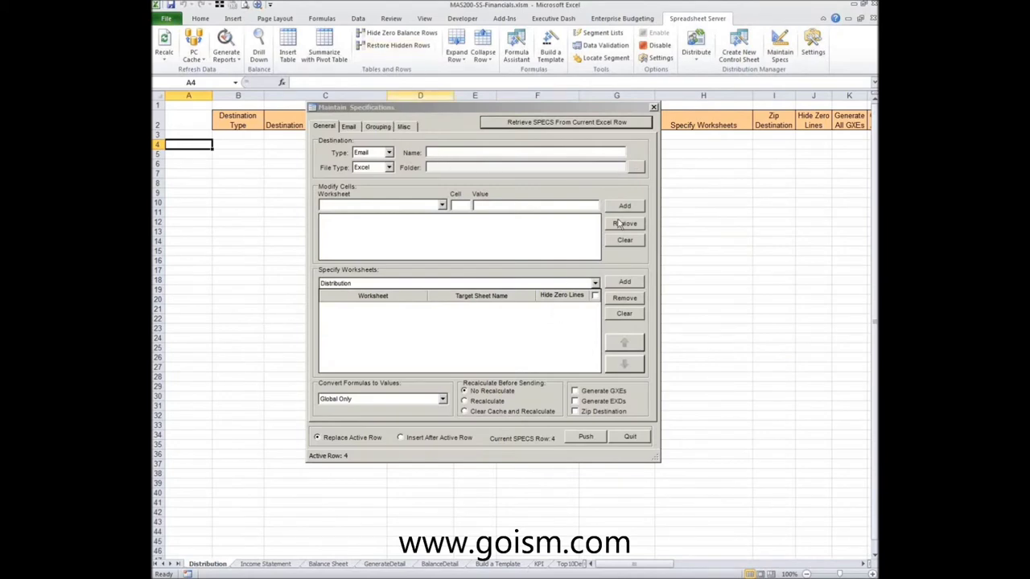
Step: Set the specification's destination type to Email, file type to Excel and name to IncStmt_Dept10
click(389, 153)
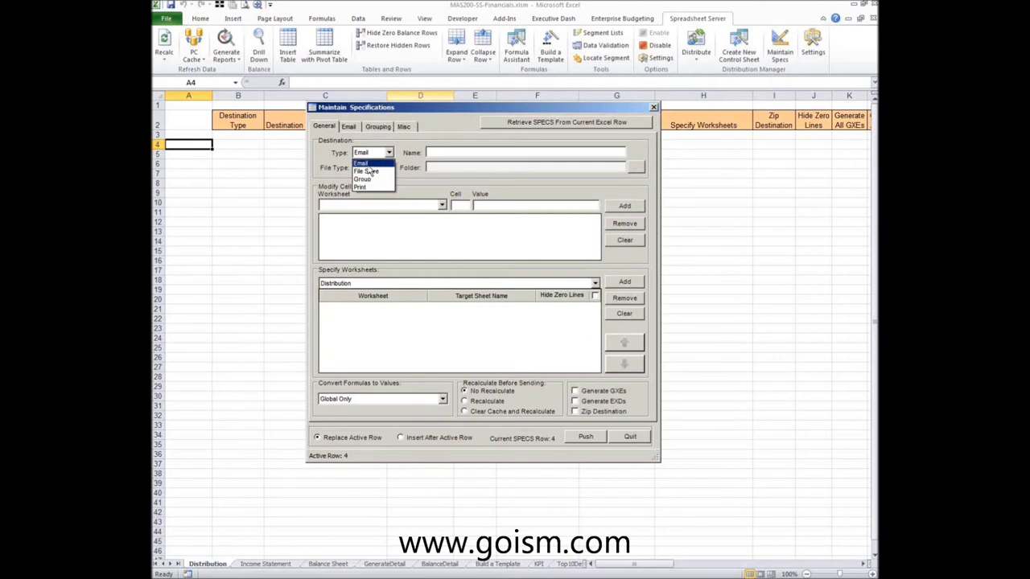
click(364, 163)
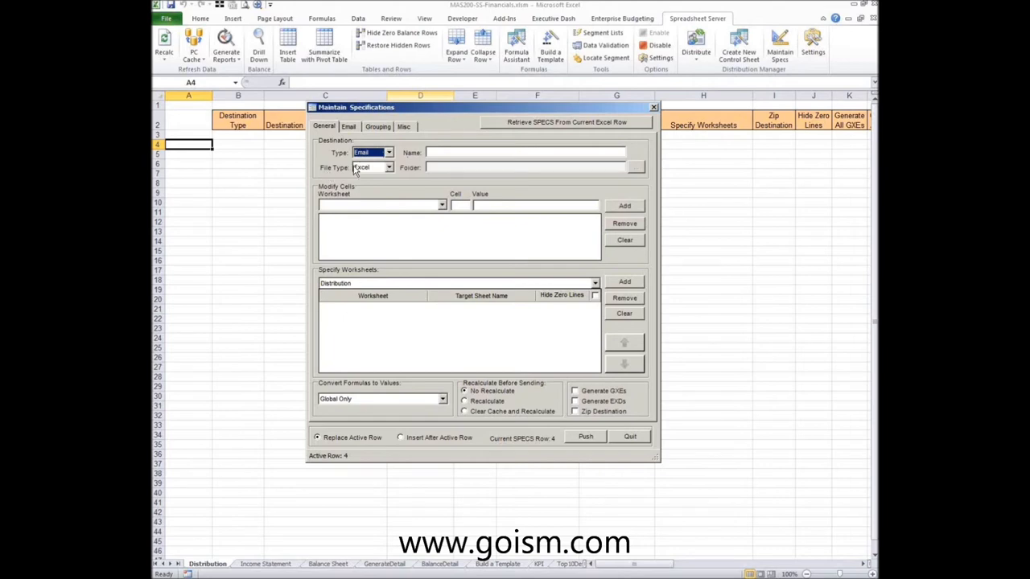
click(388, 168)
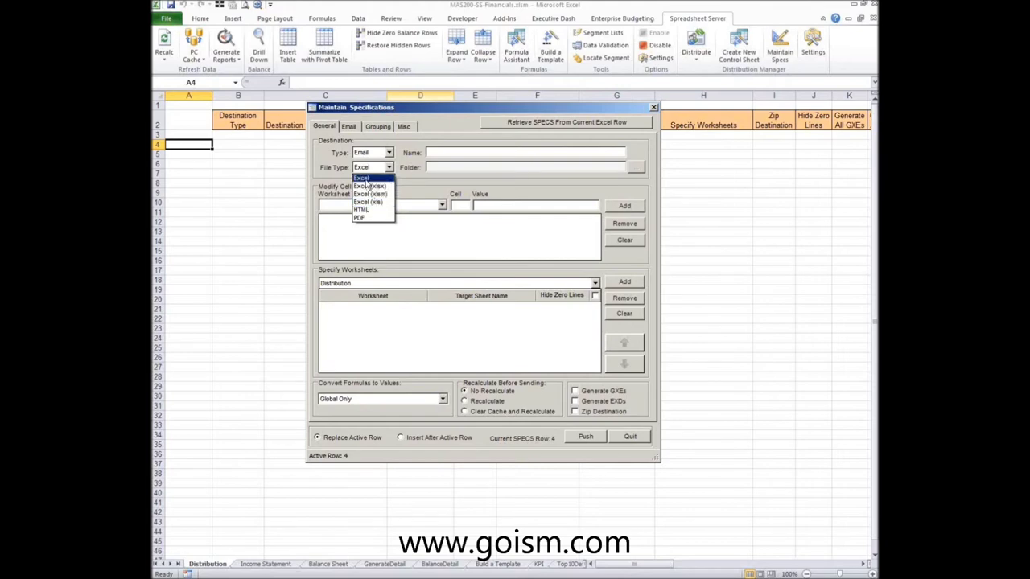
click(367, 179)
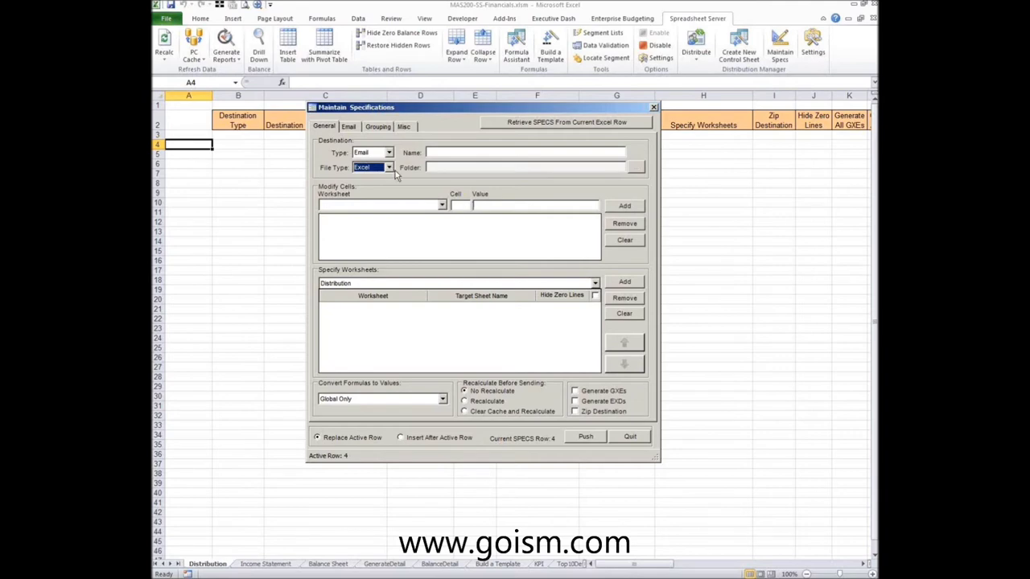
click(454, 151)
text(Info)
text(Stmt)
text(_Sept10)
Step: Add a cell modification that sets the department cell E8 on the Income Statement worksheet to 10
click(442, 205)
click(437, 224)
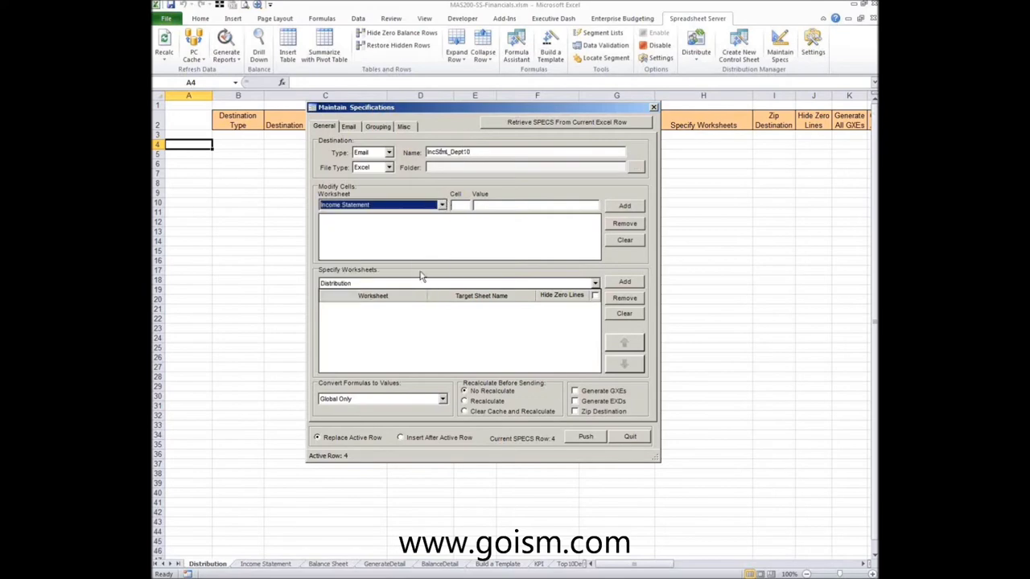
click(280, 566)
drag(523, 108, 732, 109)
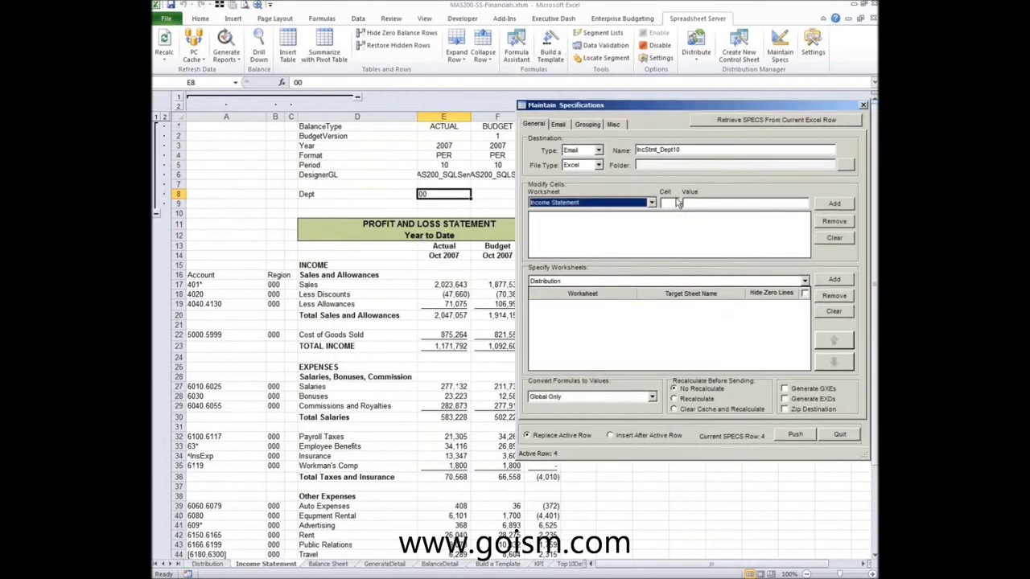
click(436, 194)
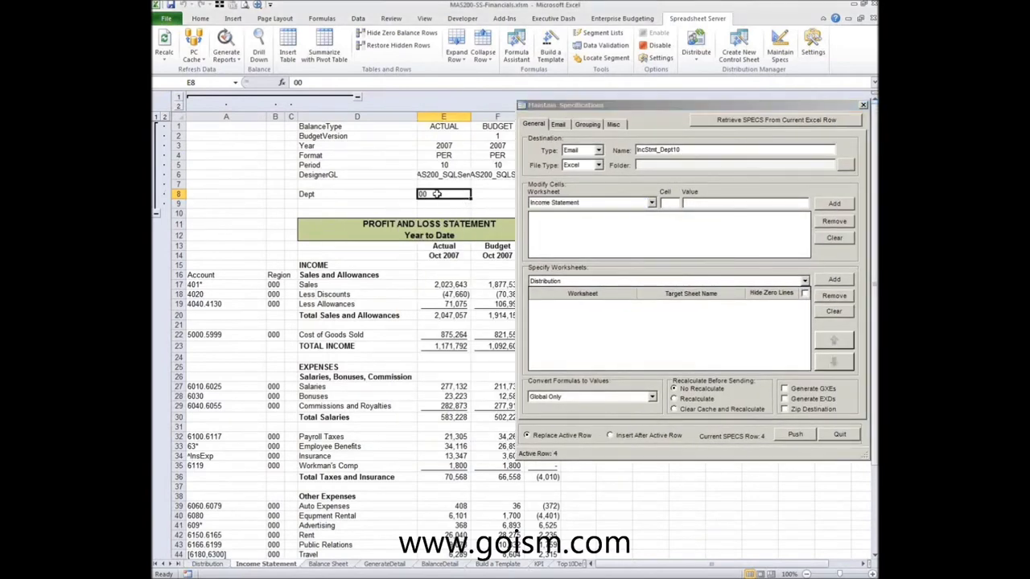
click(673, 202)
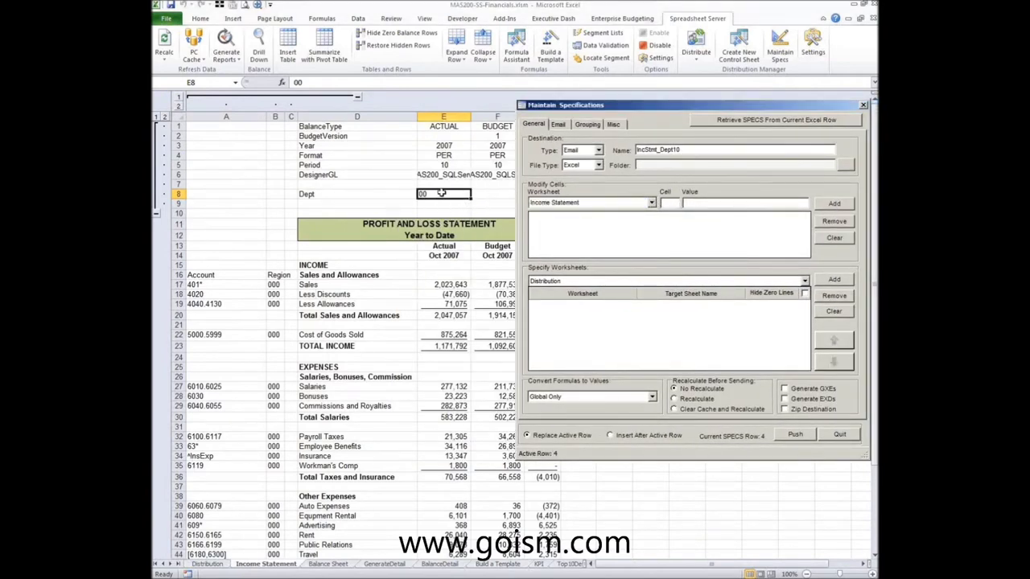
text(E8)
text(10)
click(834, 204)
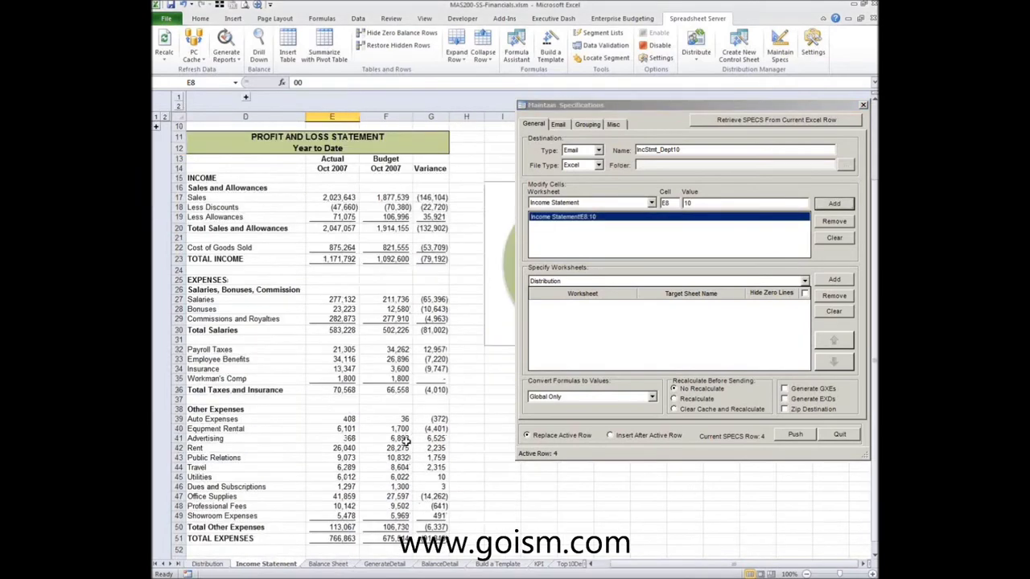
Step: Add the Income Statement, KPI and new tab worksheets to the specification's list of worksheets
drag(650, 106, 499, 78)
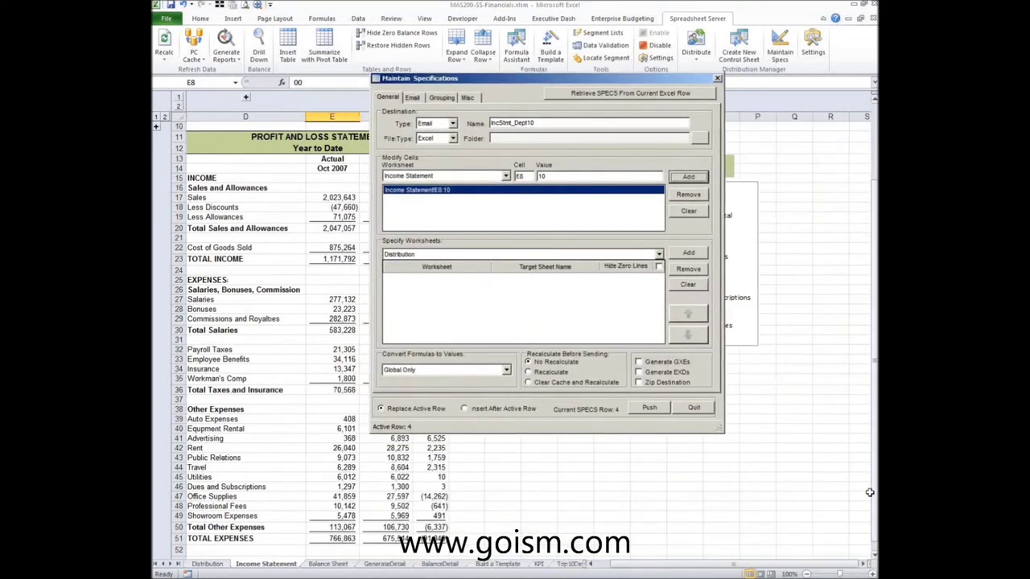
click(659, 254)
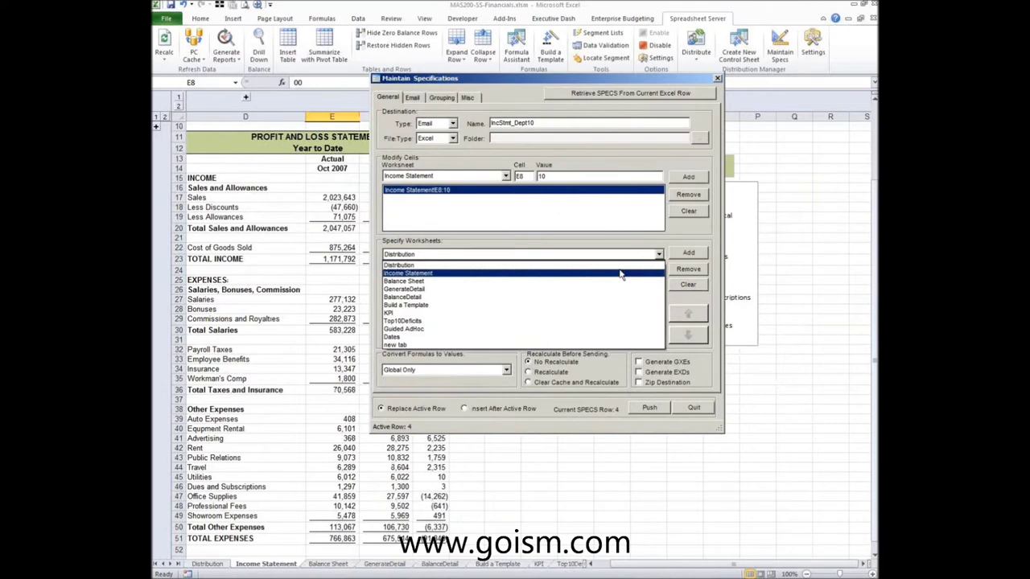
click(620, 274)
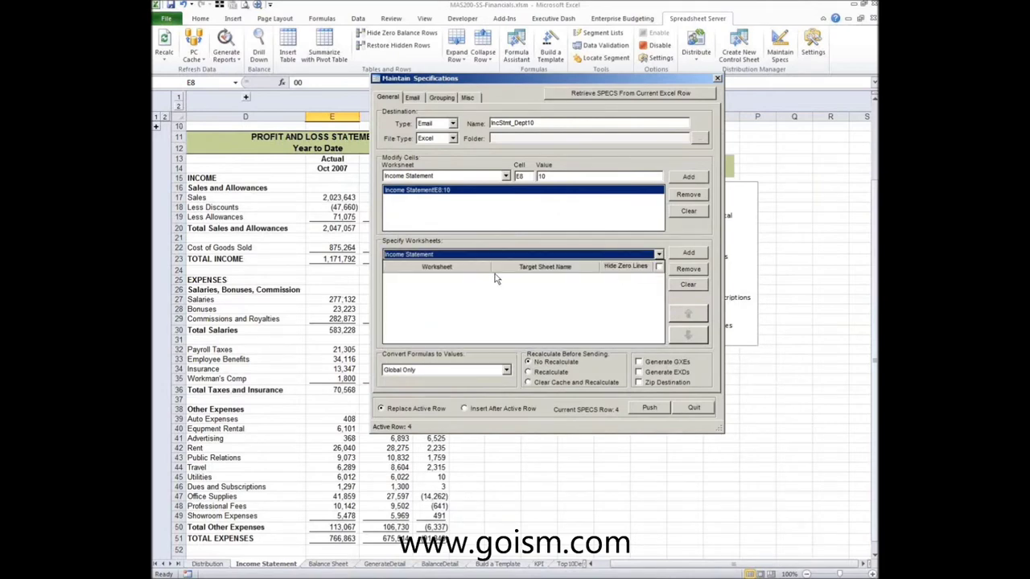
click(684, 254)
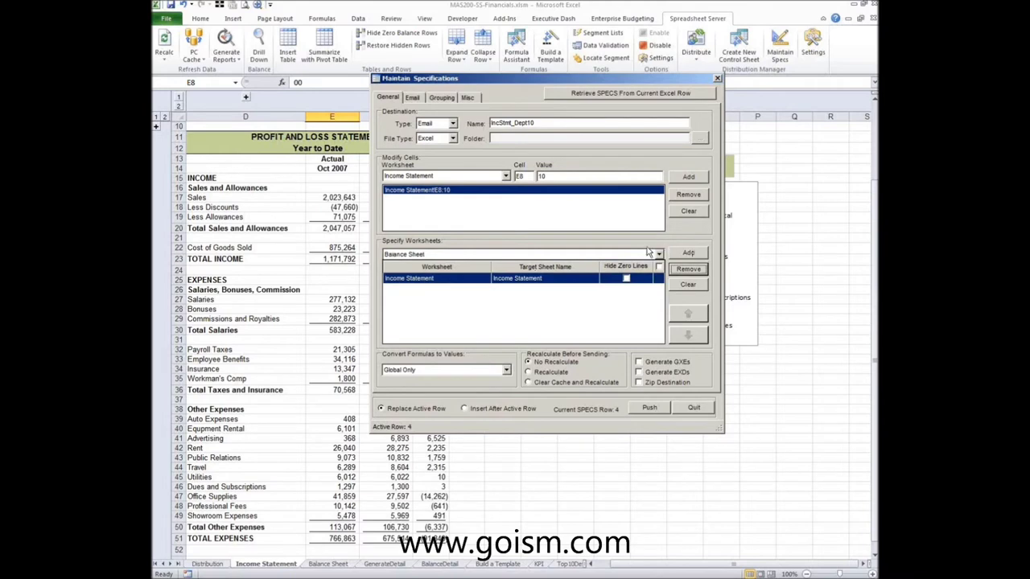
click(659, 255)
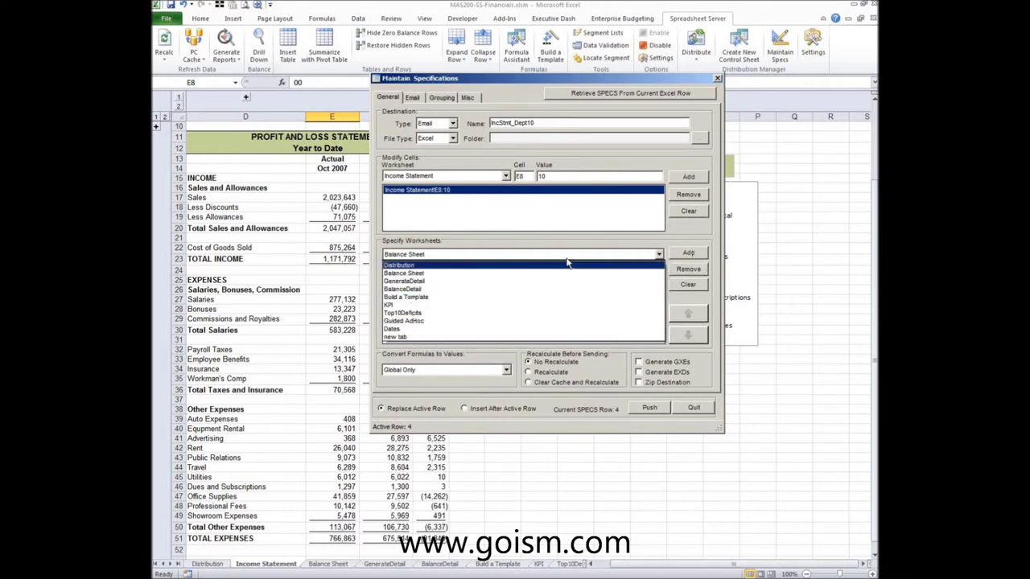
click(579, 305)
click(688, 254)
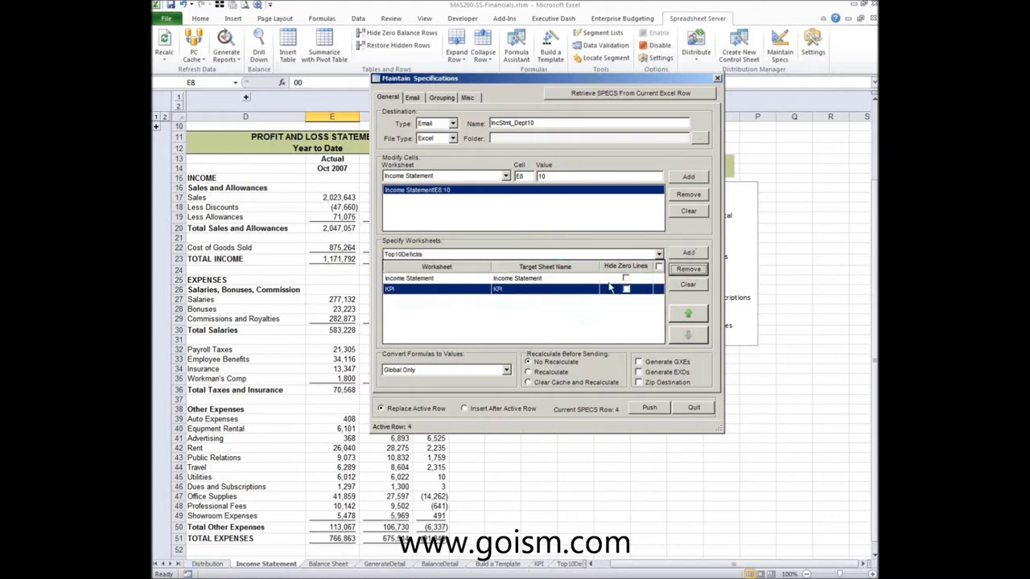
click(659, 254)
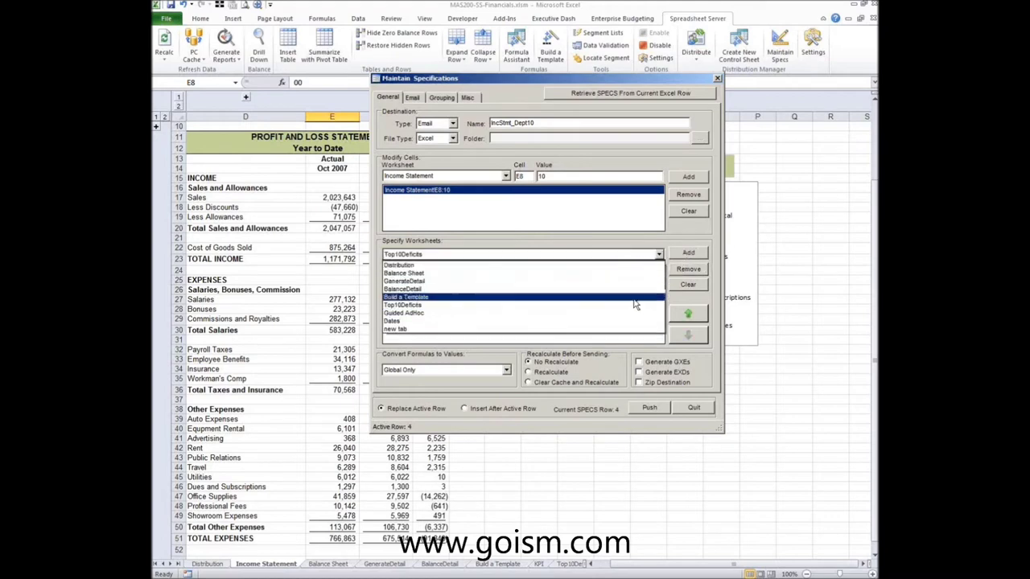
click(618, 336)
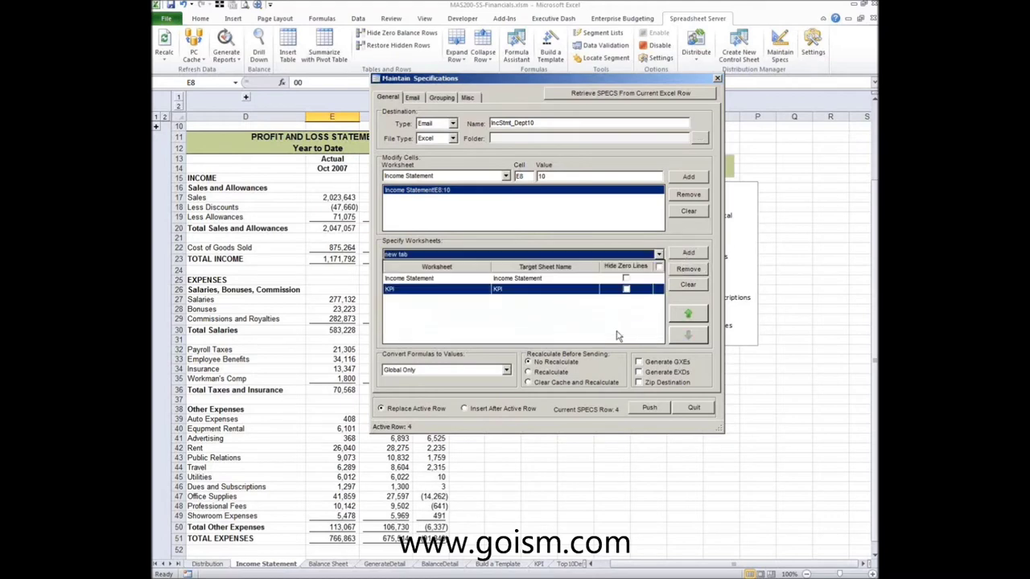
click(688, 253)
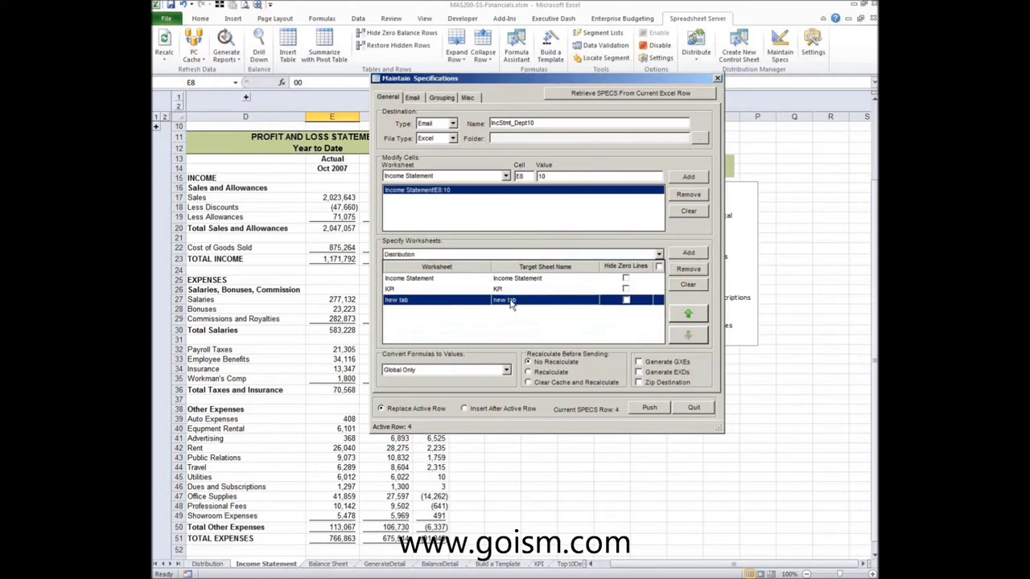
Step: Set the target sheet name of new tab to Journals and hide zero lines for Income Statement
click(521, 300)
text(Jopu)
key(BackSpace)
key(BackSpace)
text(urnals)
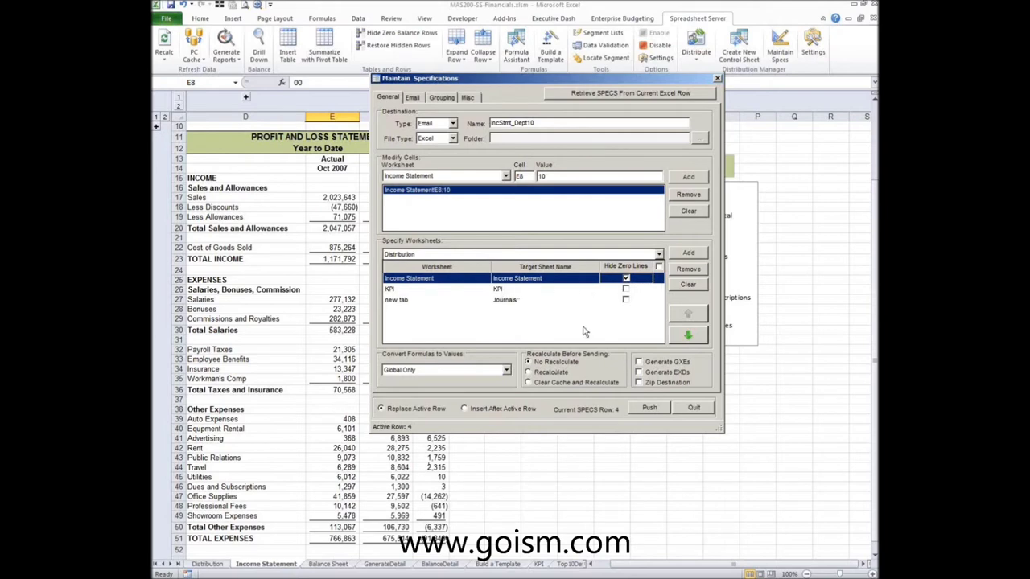
Step: Convert formulas as Global Only, choose Recalculate before sending, and push the specification to row 4 of the Distribution sheet
click(506, 371)
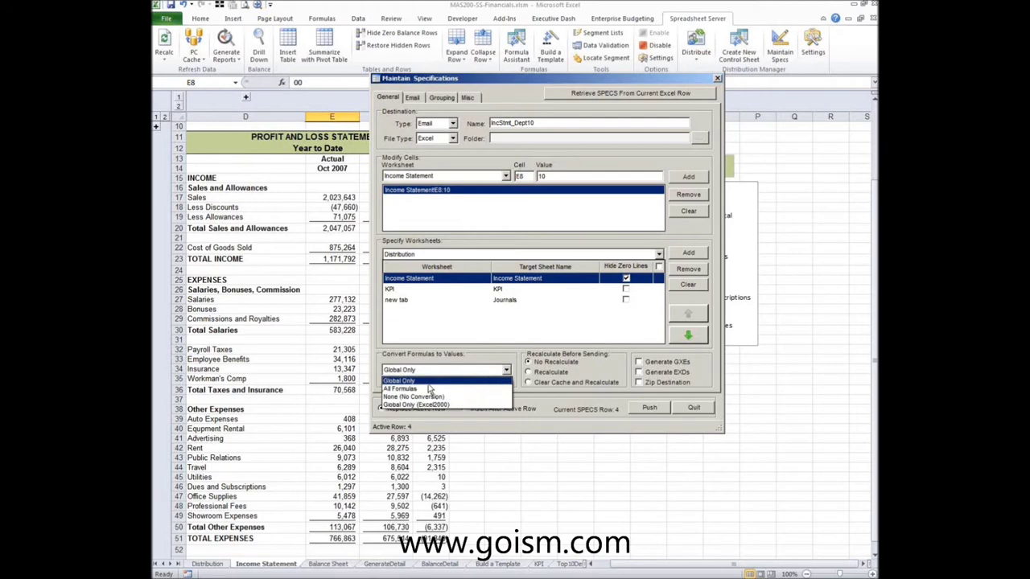
click(429, 383)
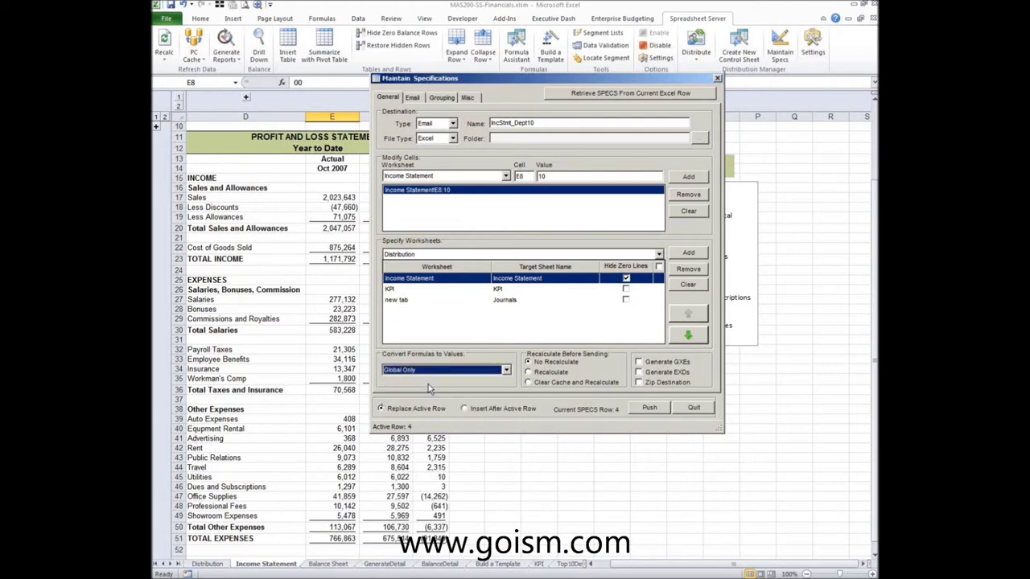
click(544, 374)
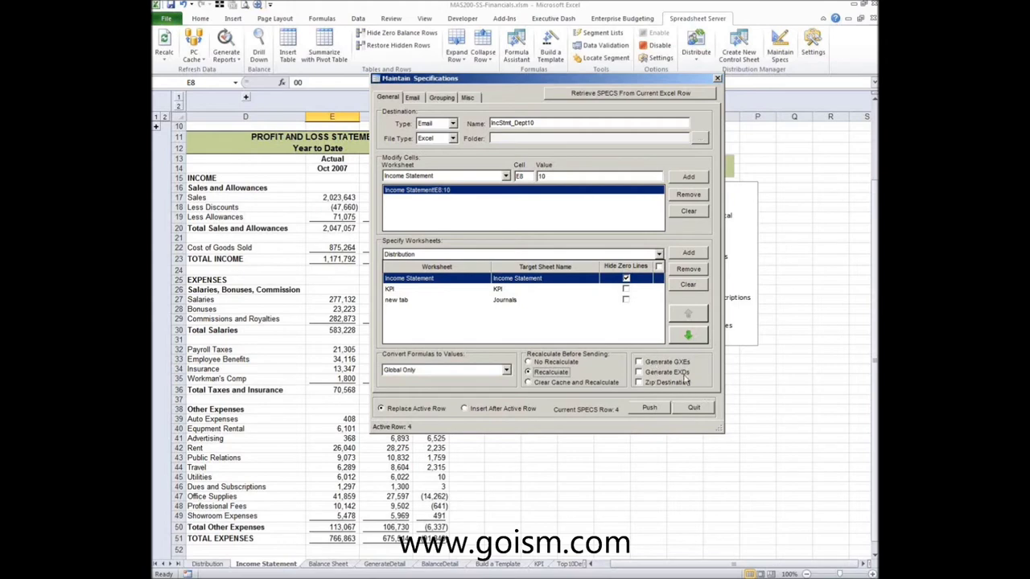
click(646, 409)
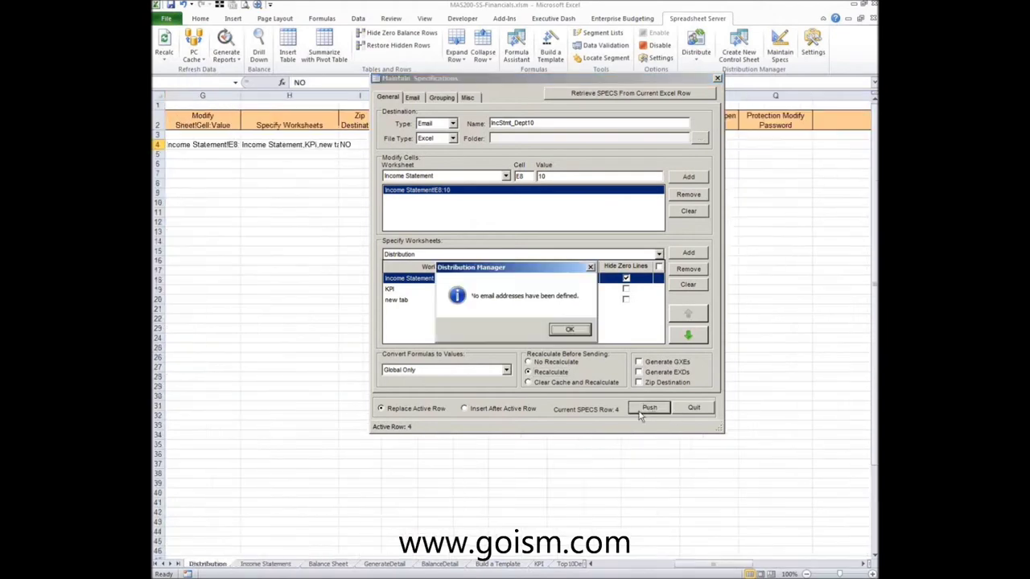
click(566, 330)
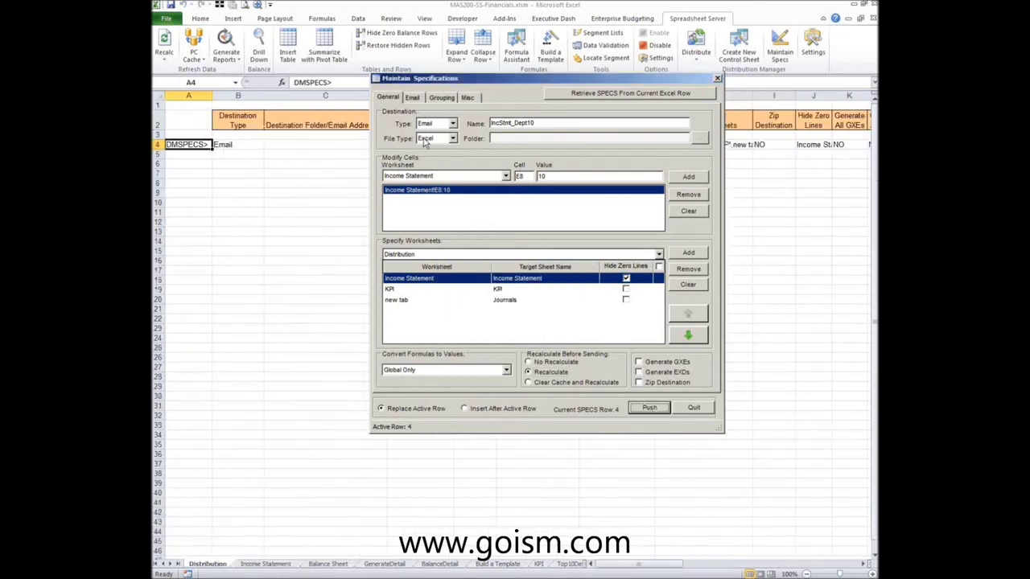
Step: Address the specification's email to the Raleigh Users group from the global address list
click(412, 99)
click(395, 125)
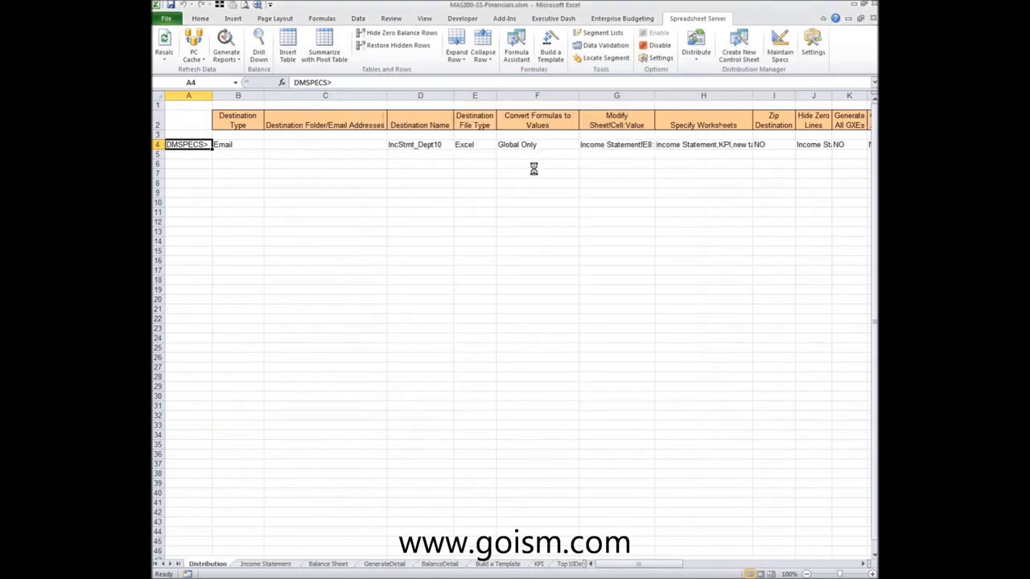
text(raleh)
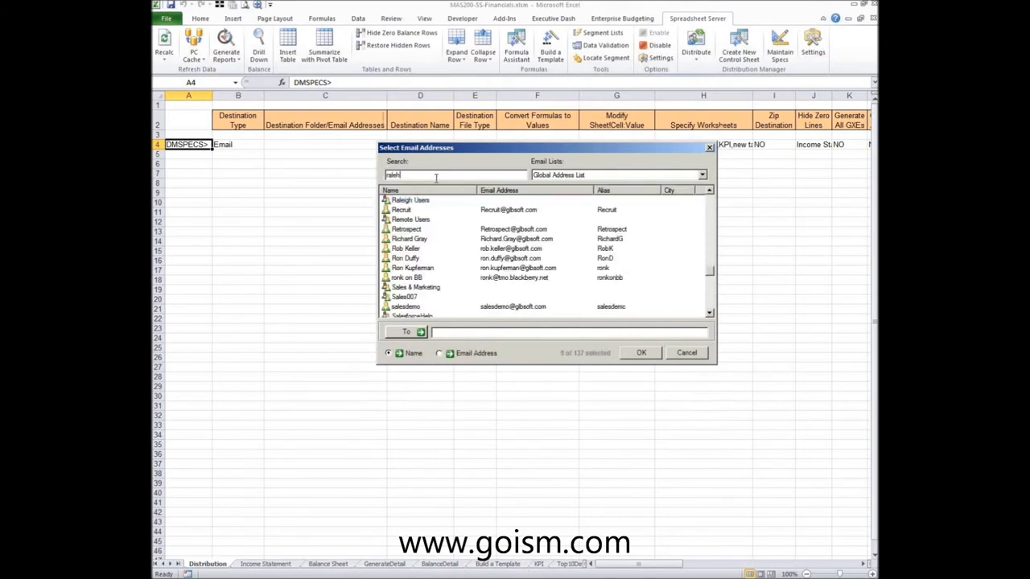
double_click(427, 203)
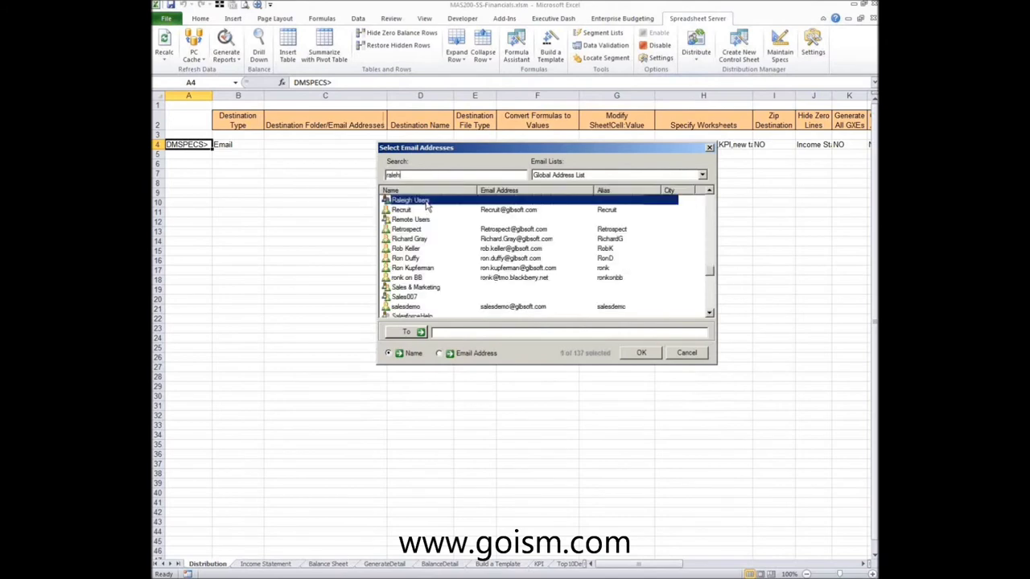
click(640, 353)
Step: Set the email subject to "monthly report" and the message body to "reports are attached"
click(465, 133)
text(Mont)
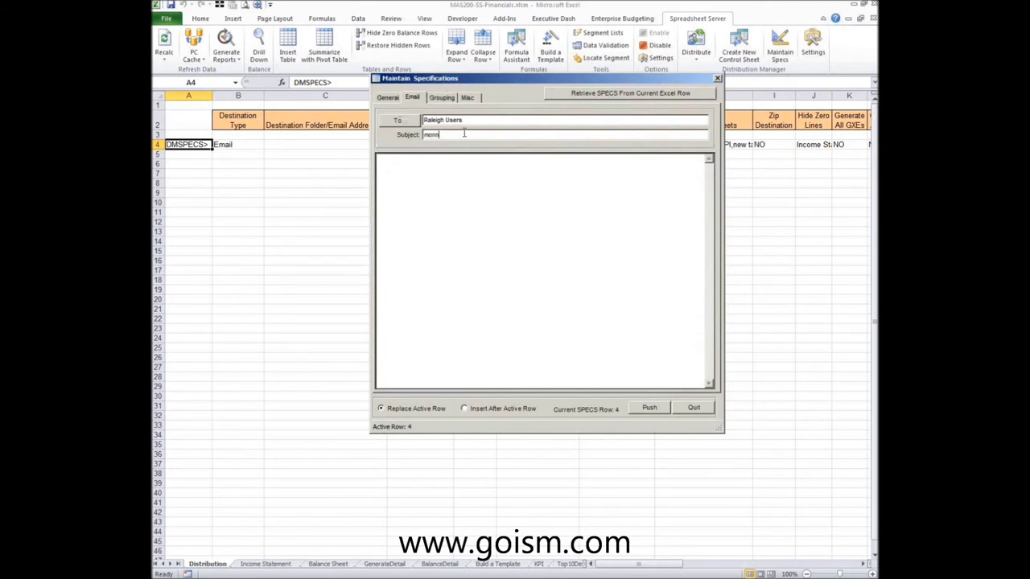
text(h)
text(ly repor)
text(eports are at)
text(tached)
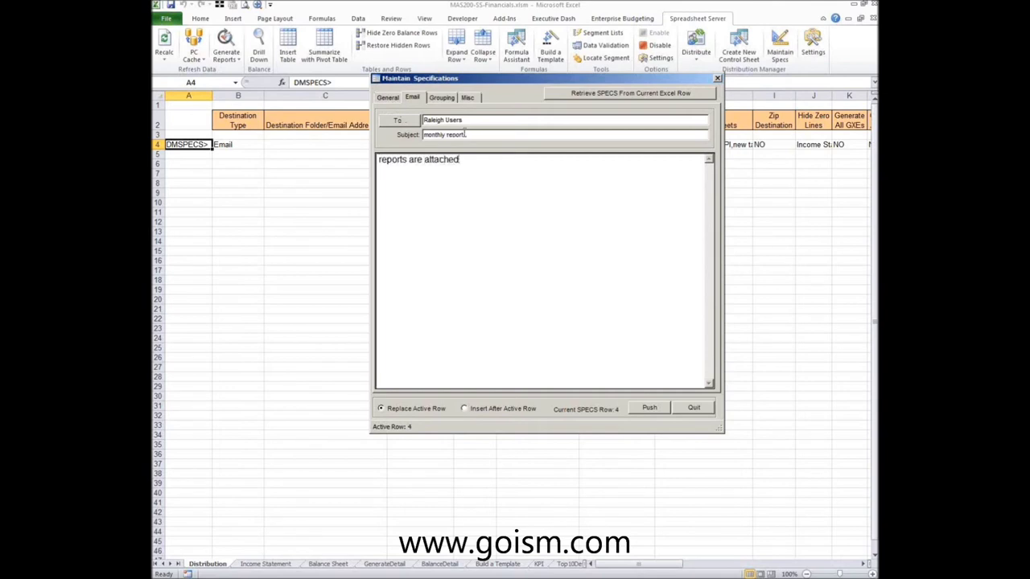
key(Return)
text(or find reports here)
key(Return)
text(htt)
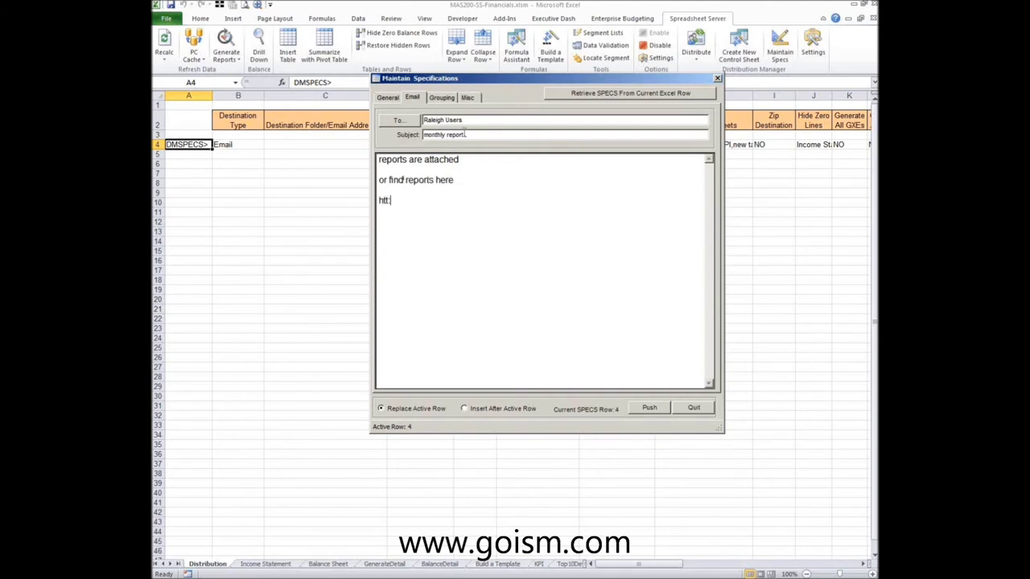
text(p://sharepoint)
Step: Add Financial Statement Explanations.docx from the ReportAttachments folder in My Documents as an additional attachment
click(473, 101)
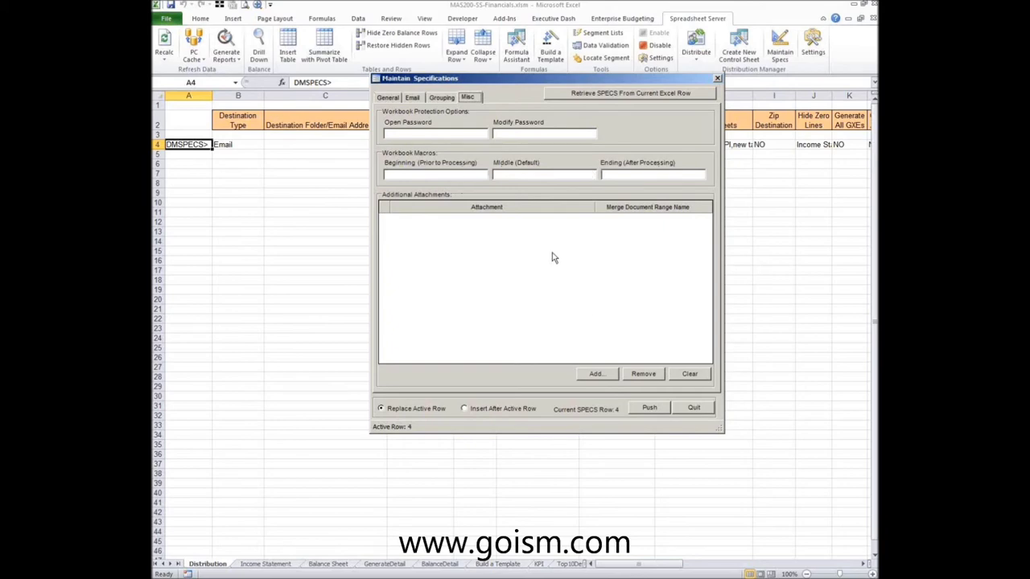
click(595, 375)
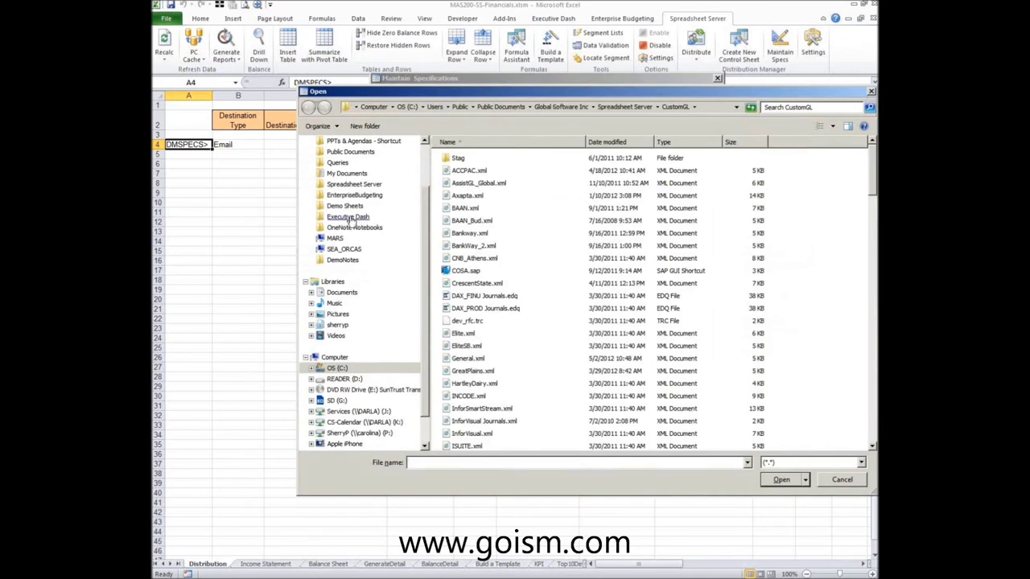
click(336, 173)
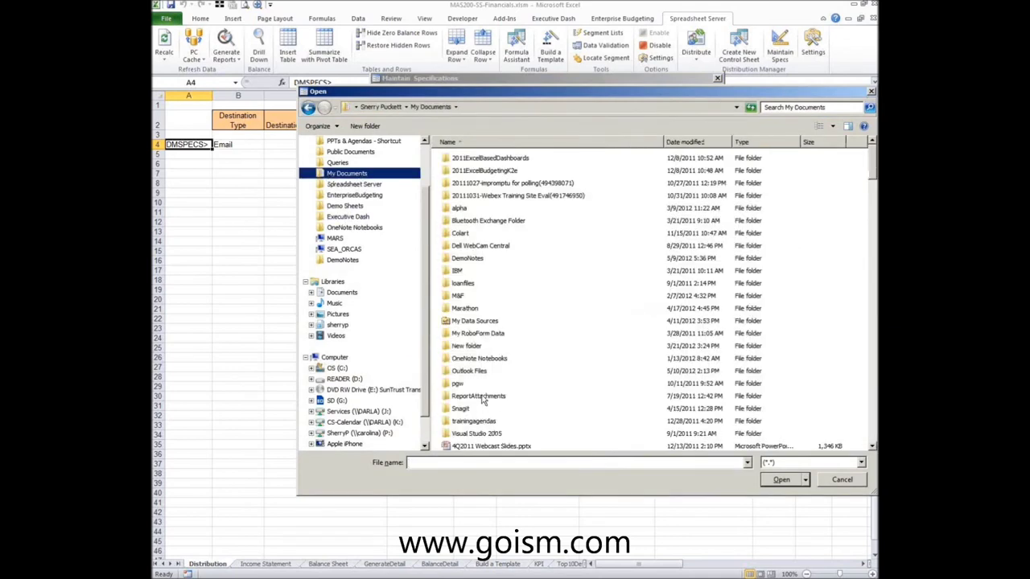
double_click(483, 397)
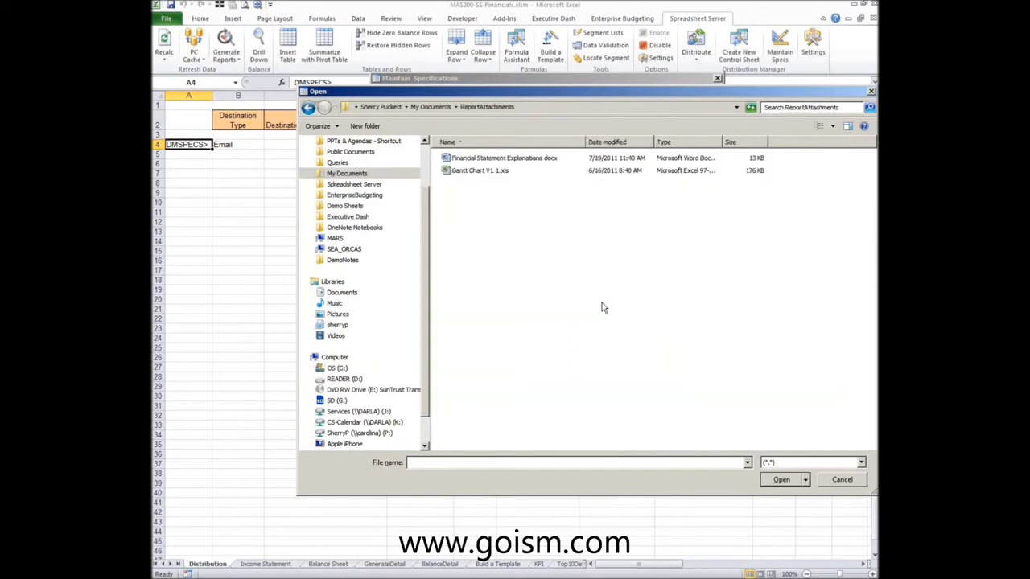
double_click(503, 158)
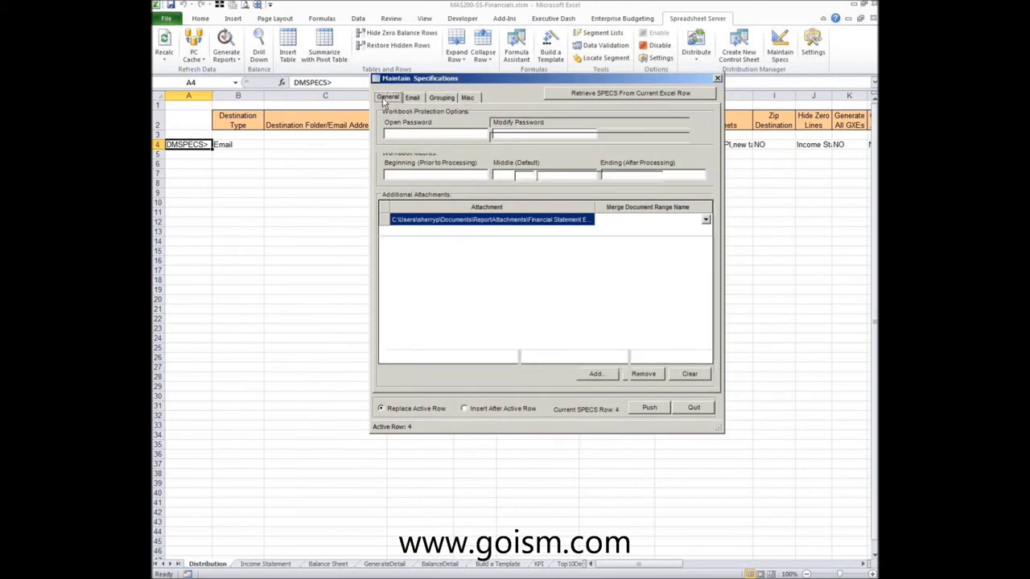
Step: Push the updated IncStmt_Dept10 specification to row 4 of the Distribution sheet
click(386, 97)
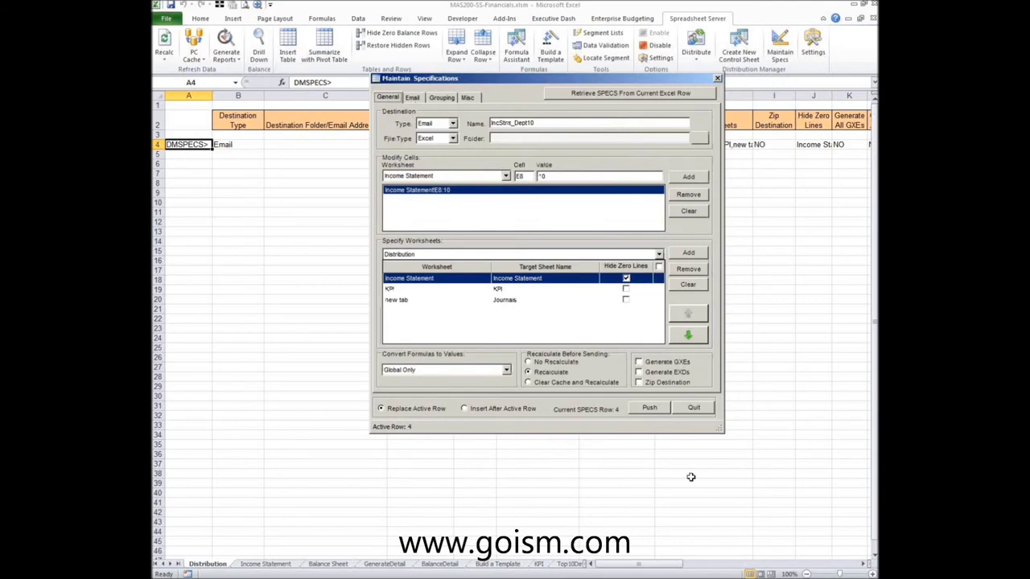
click(649, 408)
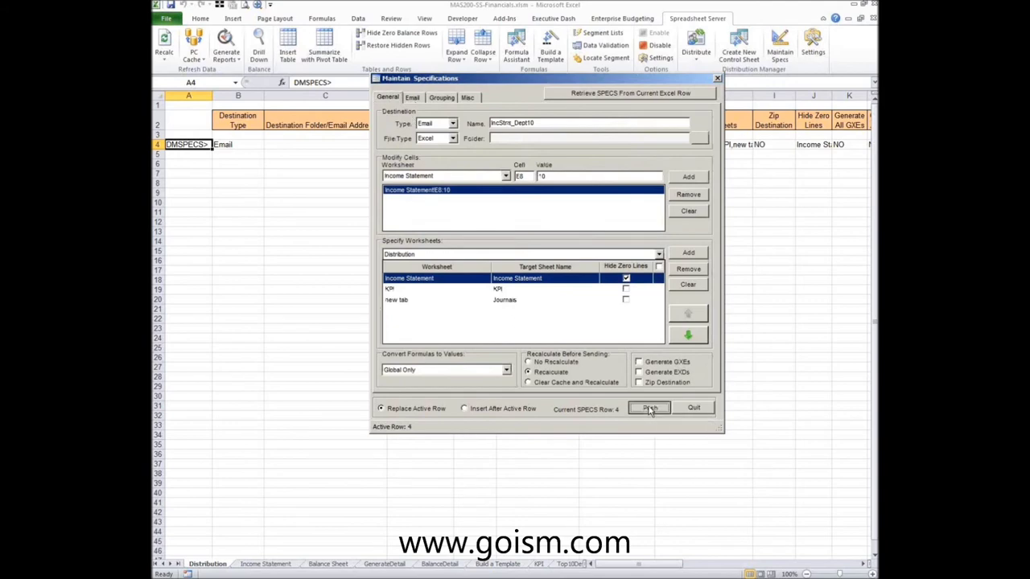
drag(589, 79, 532, 174)
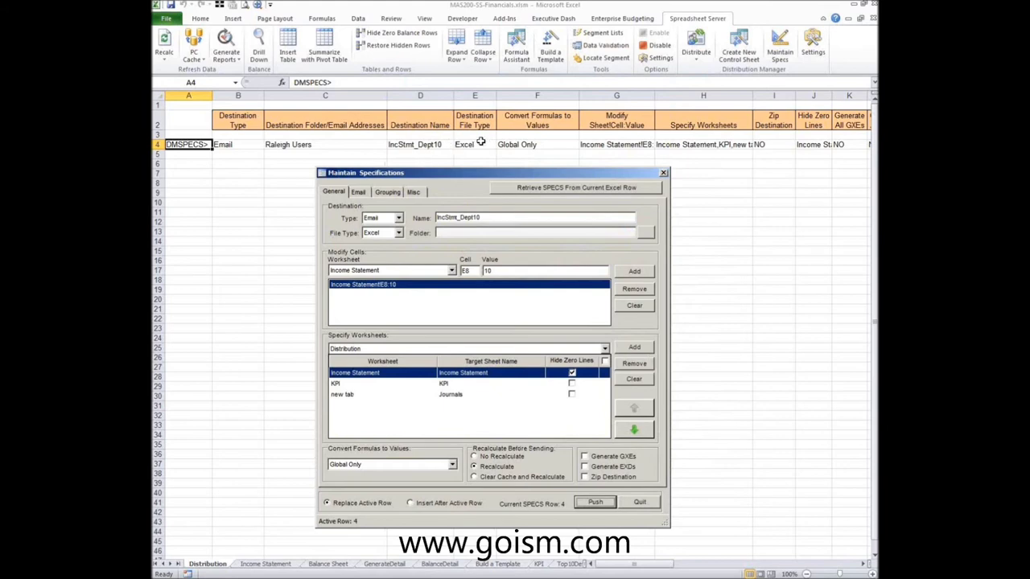
Step: Change the specification's destination name to IncStmt_Dept25
drag(515, 173, 593, 49)
click(568, 94)
text(25)
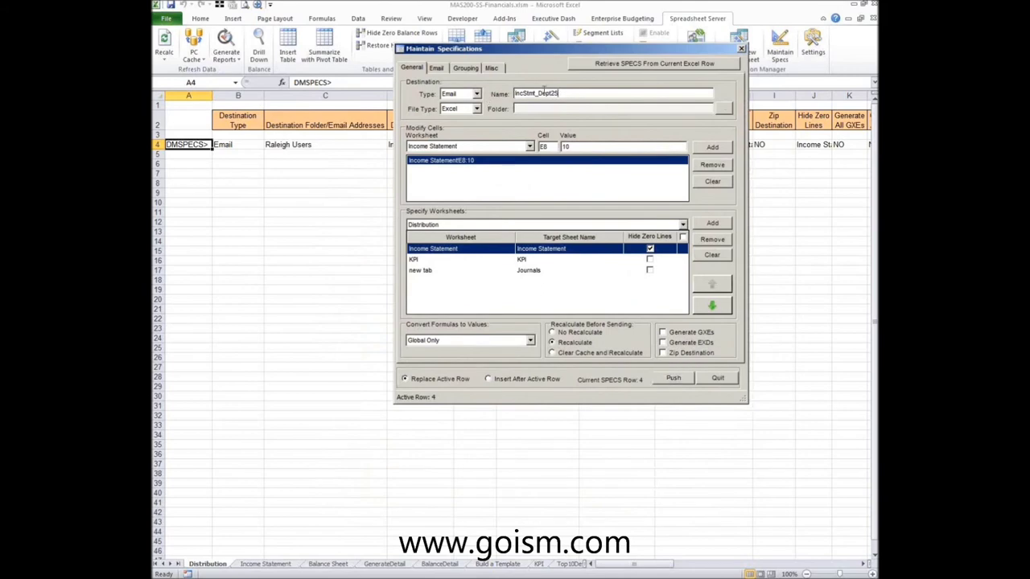
Step: Replace the Income Statement E8 cell modification with value 25, and remove new tab from the specified worksheets
click(712, 166)
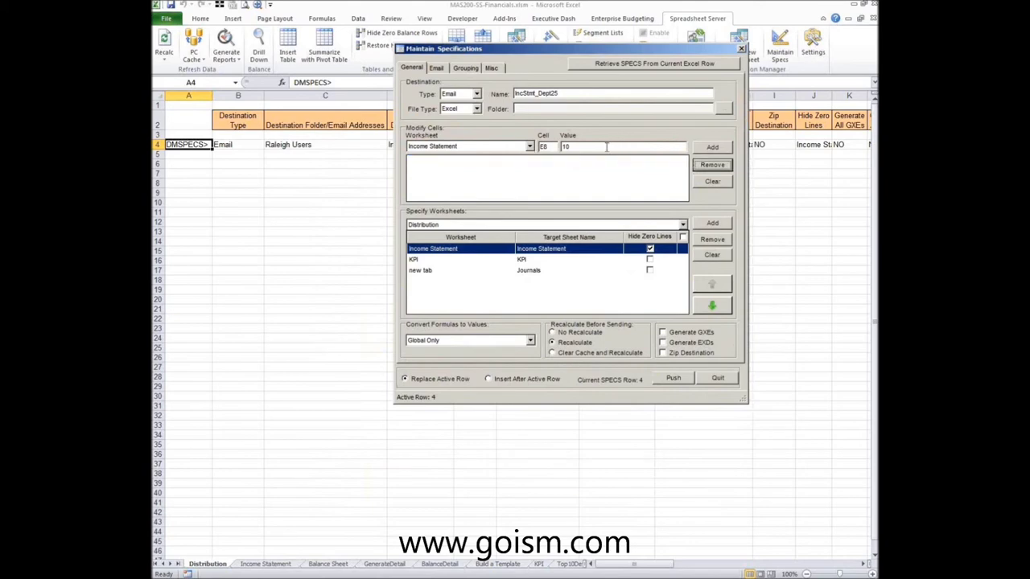
text(25)
click(706, 148)
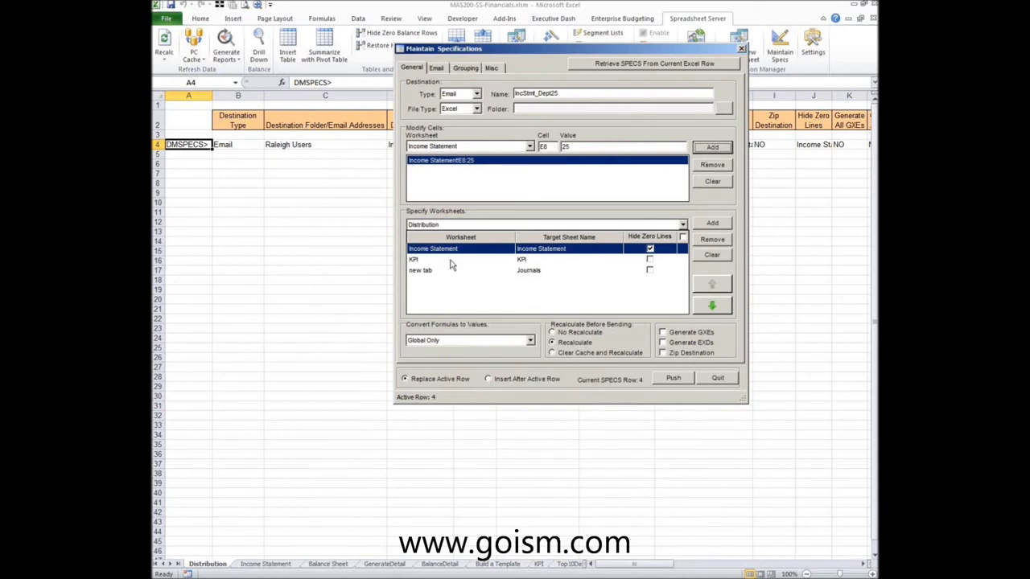
click(519, 272)
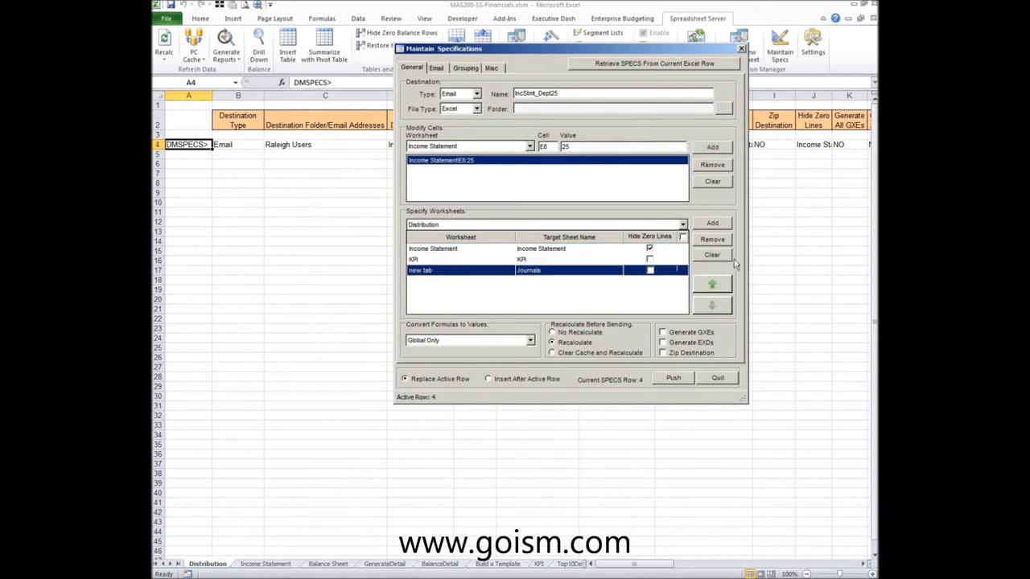
click(712, 239)
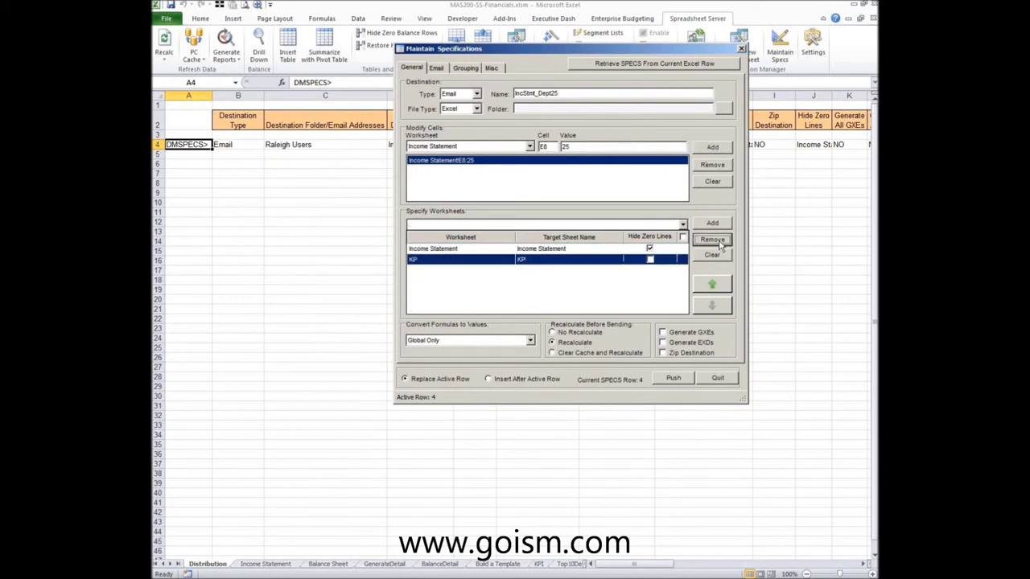
Step: Set formula conversion to All Formulas and push the specification as a new row inserted after row 4
click(531, 342)
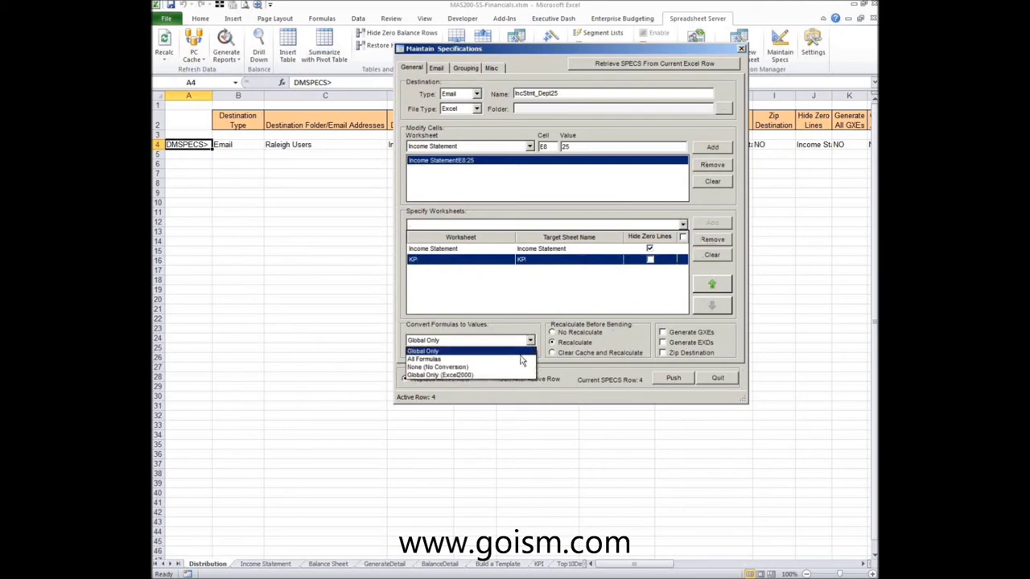
click(519, 363)
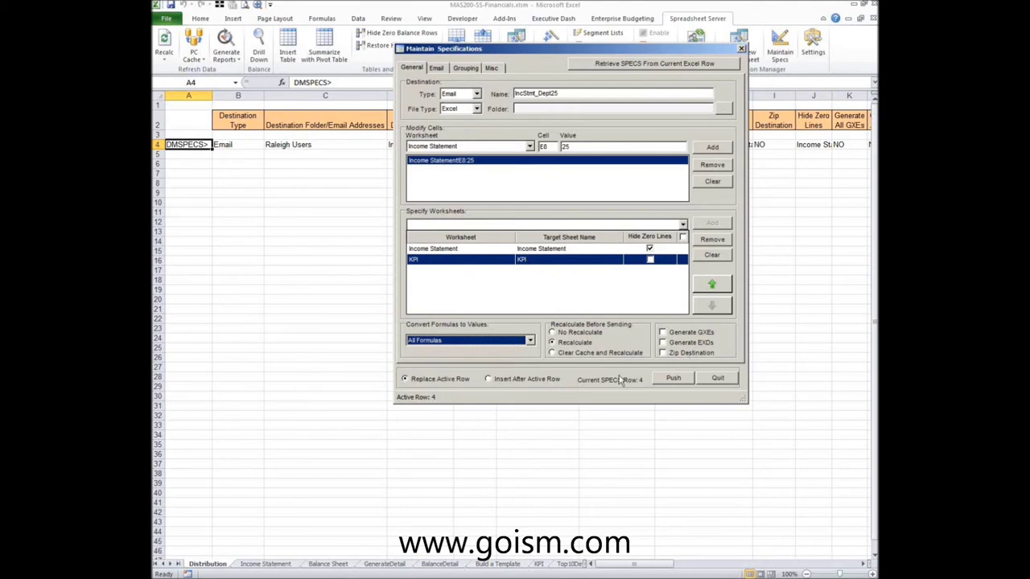
click(489, 379)
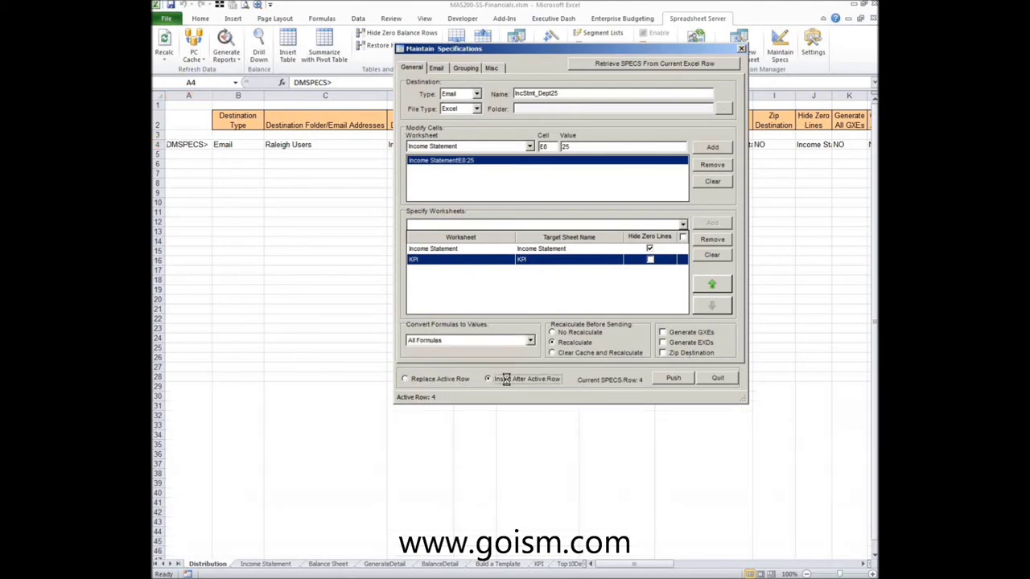
click(684, 383)
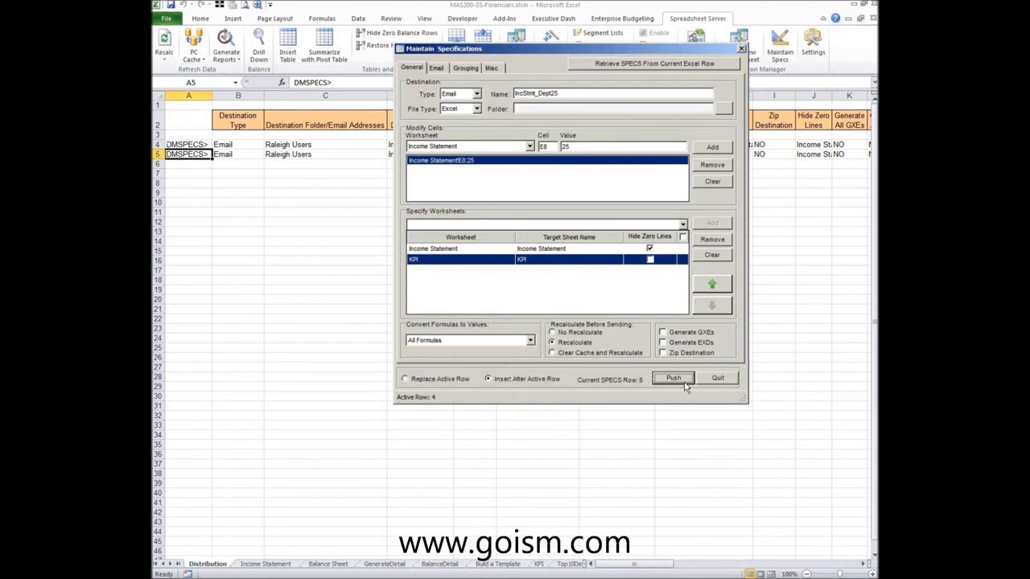
Step: Push a File Save version of the Dept25 specification with file type PDF as another inserted row, and close the specifications dialog
click(477, 95)
click(474, 117)
click(476, 109)
click(469, 163)
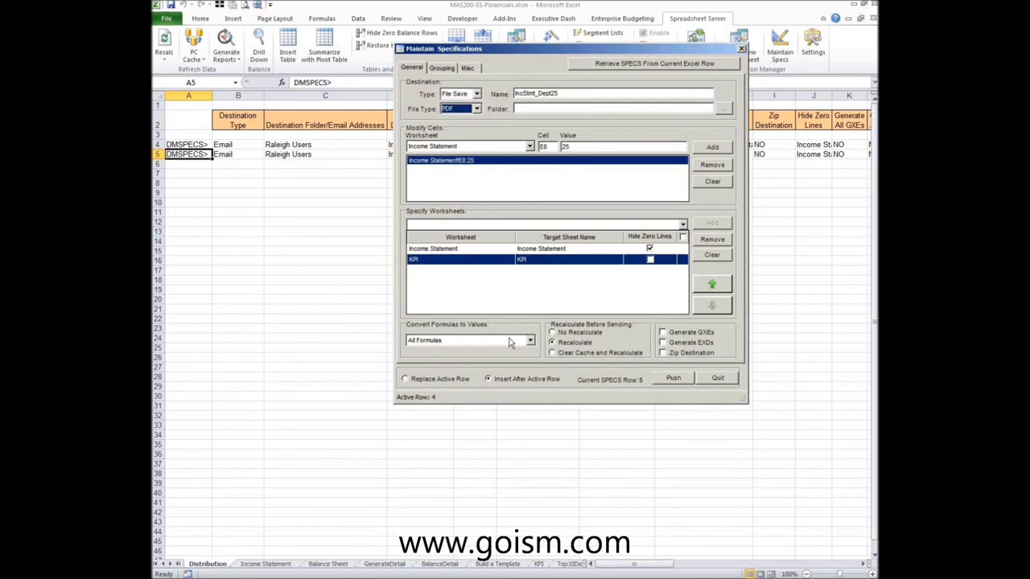
click(674, 379)
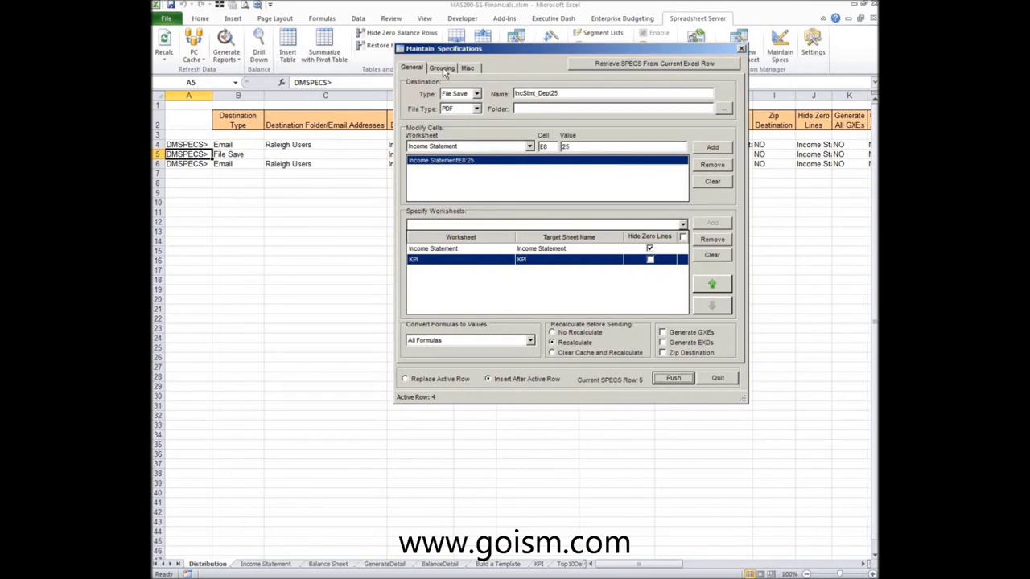
click(716, 381)
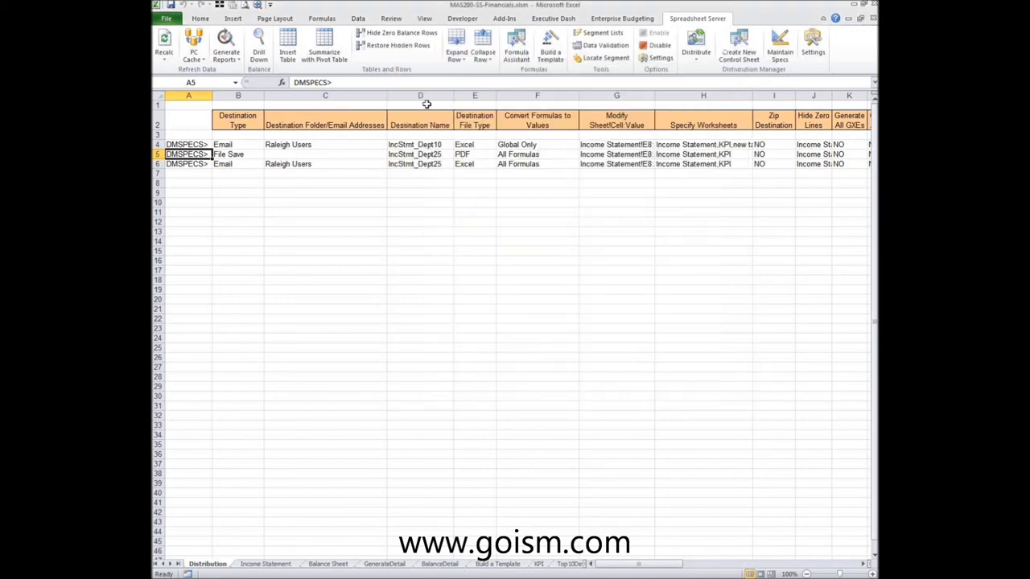
Step: In row 5, set the destination file type to Excel and the formula conversion to None (No Conversion)
click(429, 153)
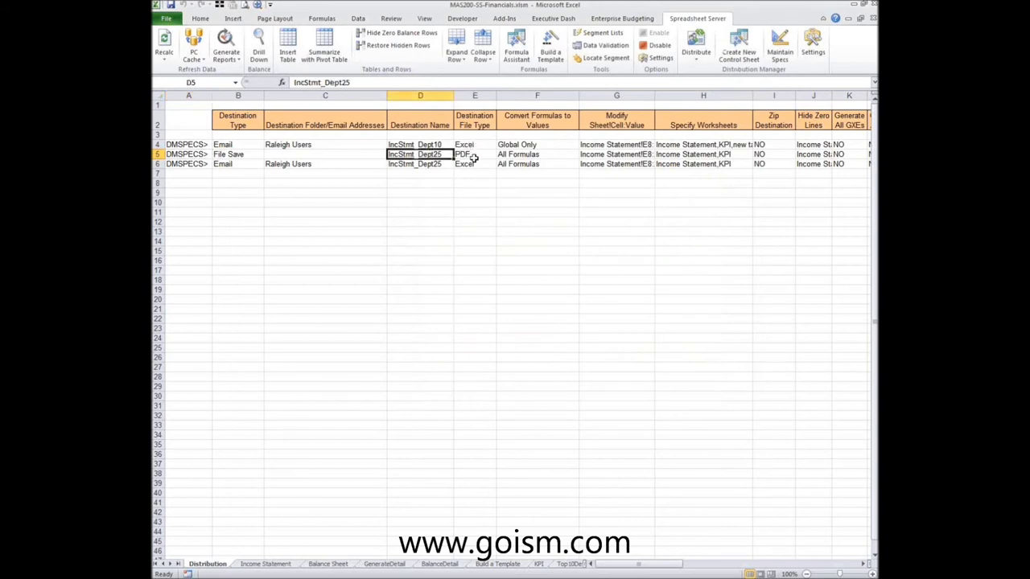
click(479, 153)
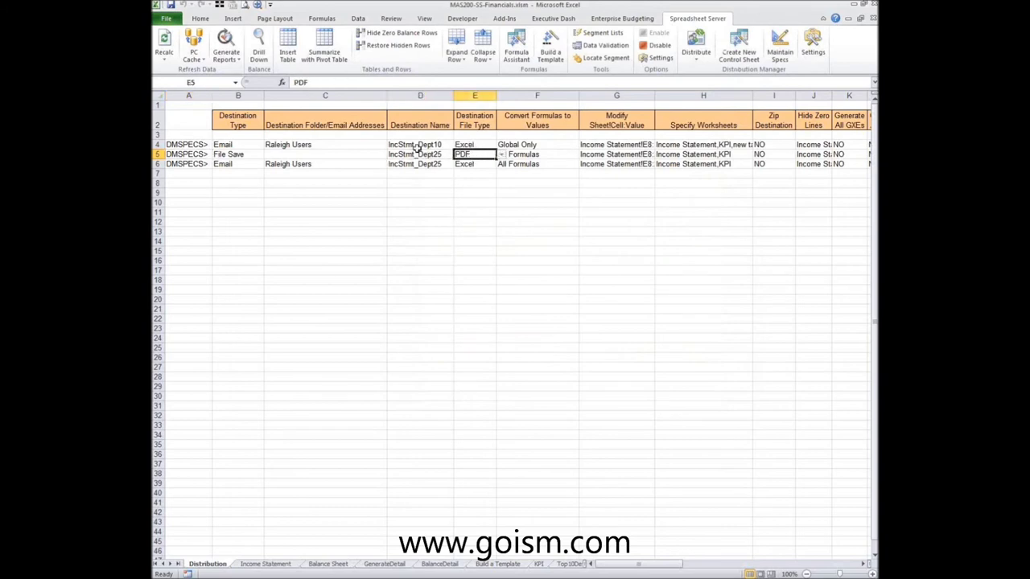
click(503, 154)
click(493, 161)
click(541, 153)
click(584, 154)
click(573, 178)
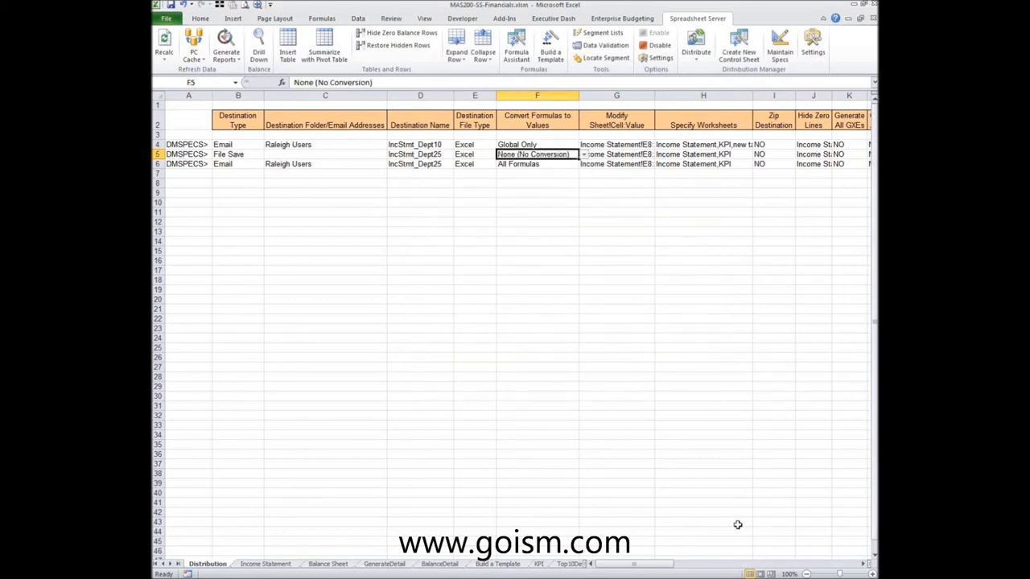
Step: Delete the additional attachment paths from rows 5 and 6 of the Distribution sheet
drag(668, 566, 726, 565)
drag(774, 154, 775, 165)
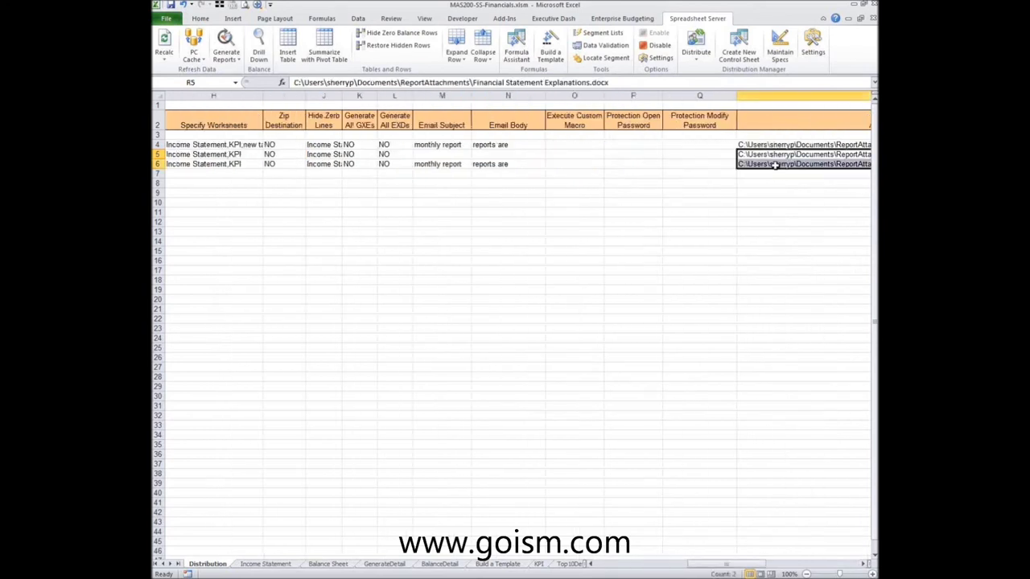
key(Delete)
Step: Set the email destination in cell C6 to Greensboro Users
drag(762, 566, 634, 568)
click(340, 163)
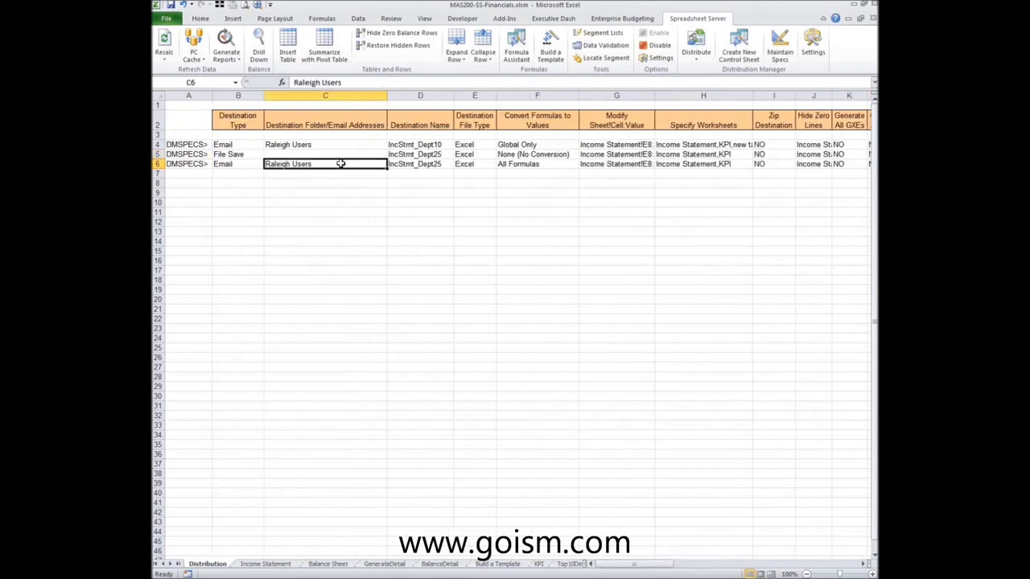
text(Gree)
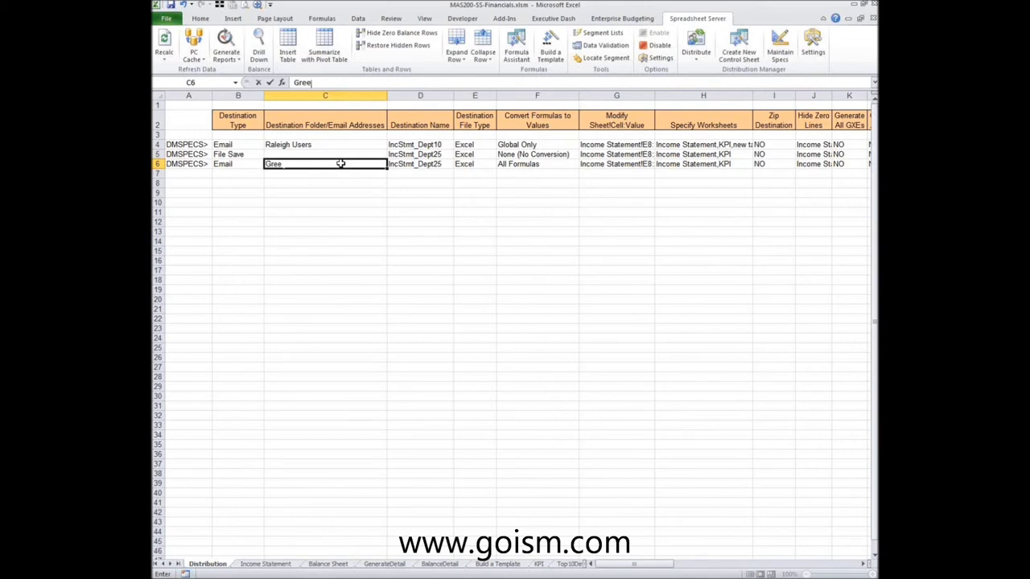
text(nsboro Users)
key(Return)
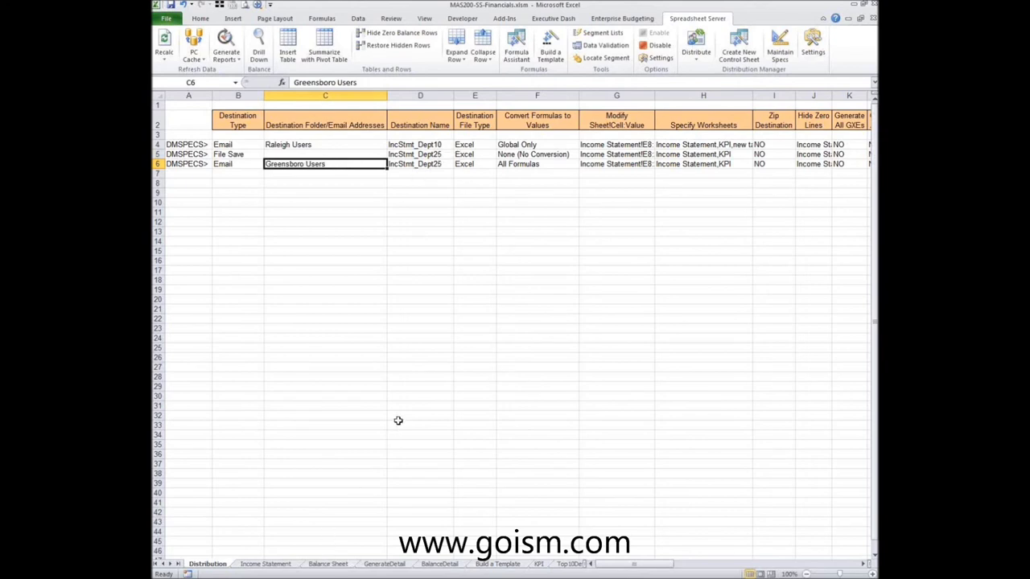
Step: Review the Income Statement sheet and the Distribute options available for the specifications on the Distribution sheet
click(283, 566)
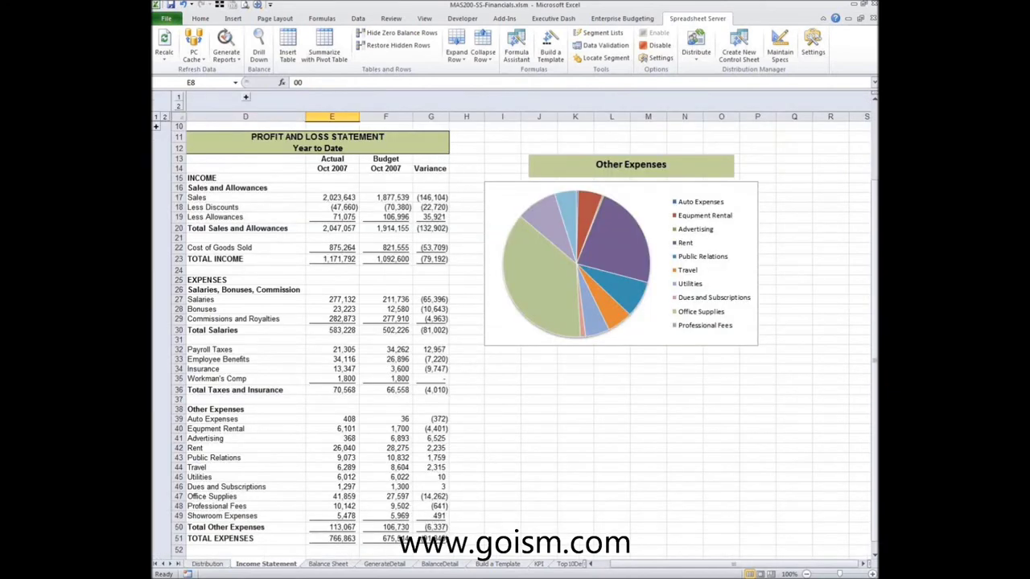
click(207, 564)
click(346, 145)
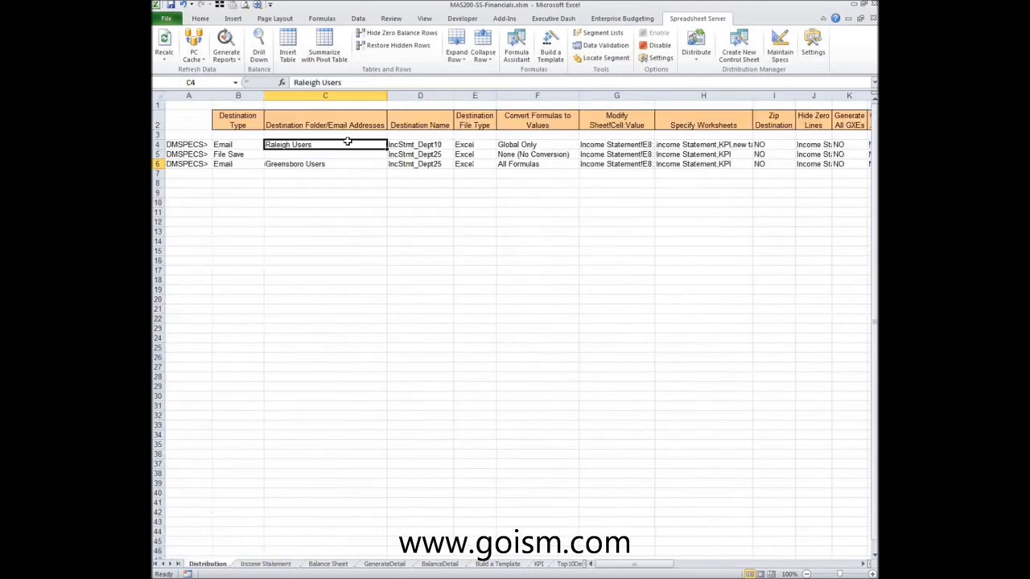
click(697, 63)
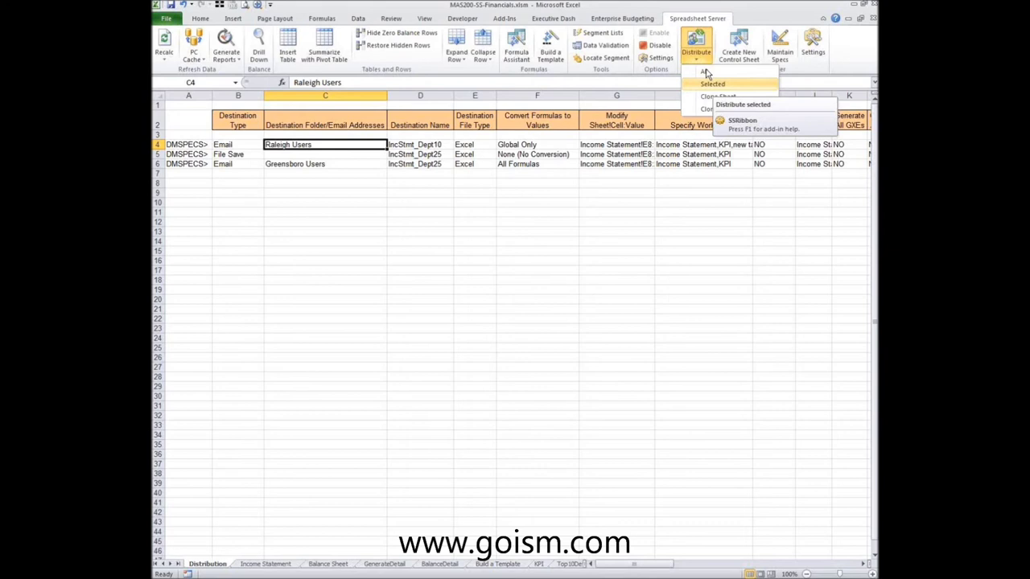
click(679, 7)
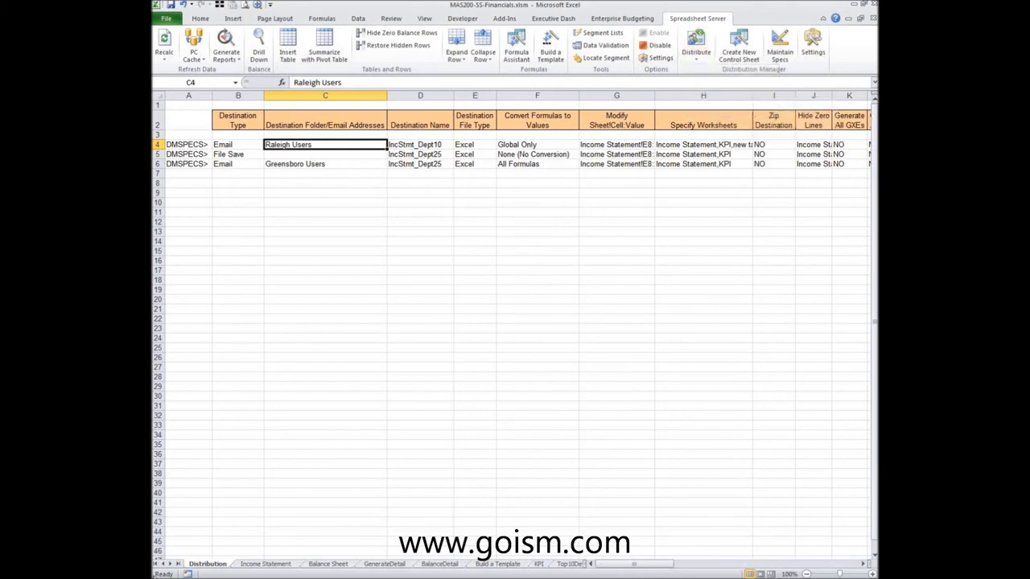
click(267, 564)
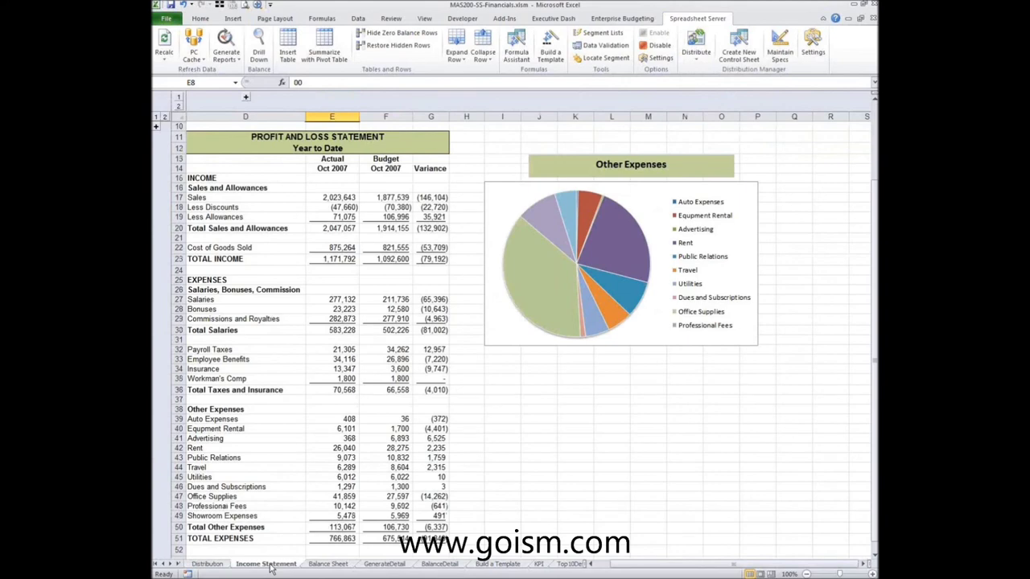
click(251, 399)
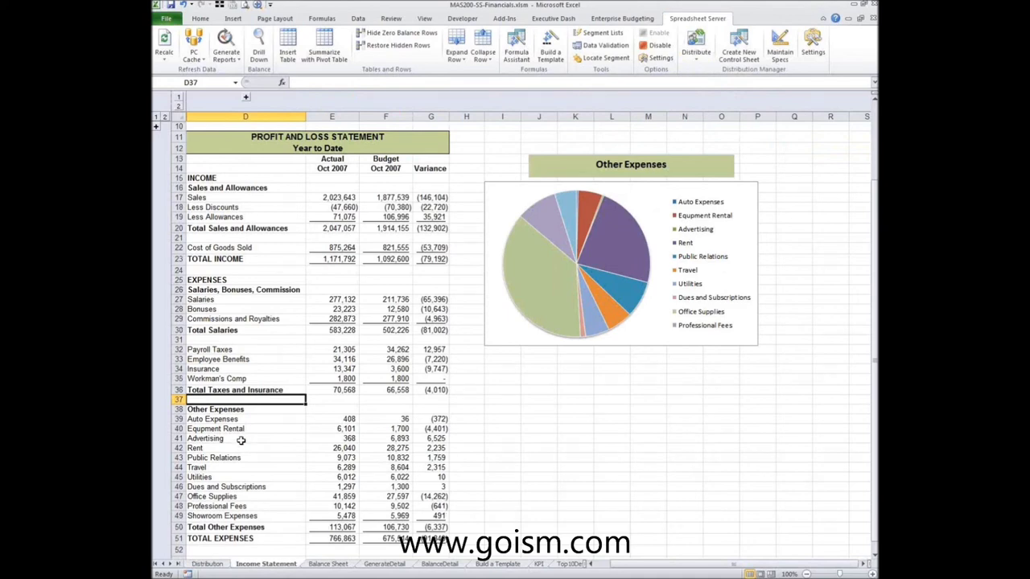
click(240, 439)
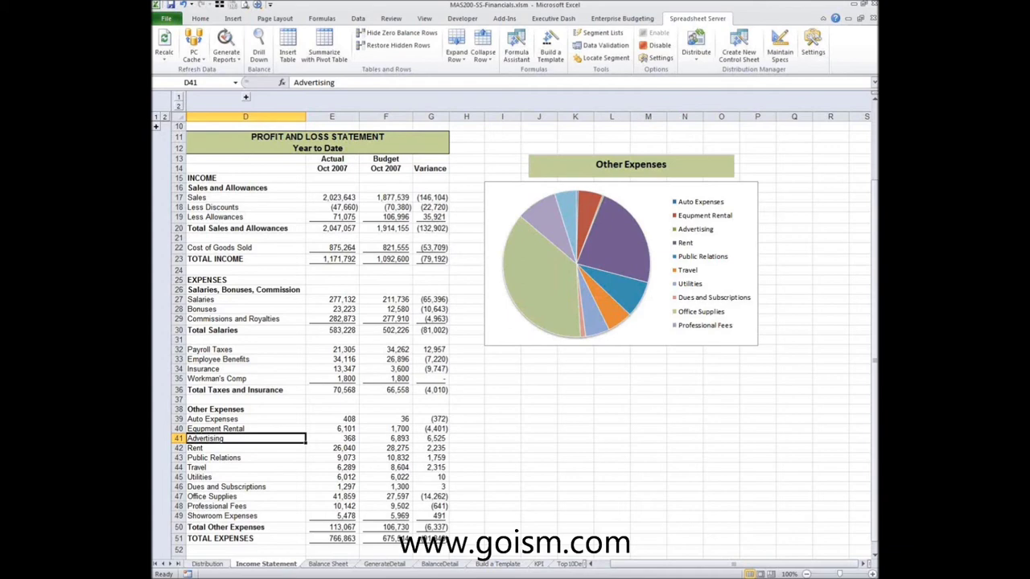
Step: Expand the collapsed header rows and account columns of the Income Statement sheet, and look over the available segment lists
click(179, 105)
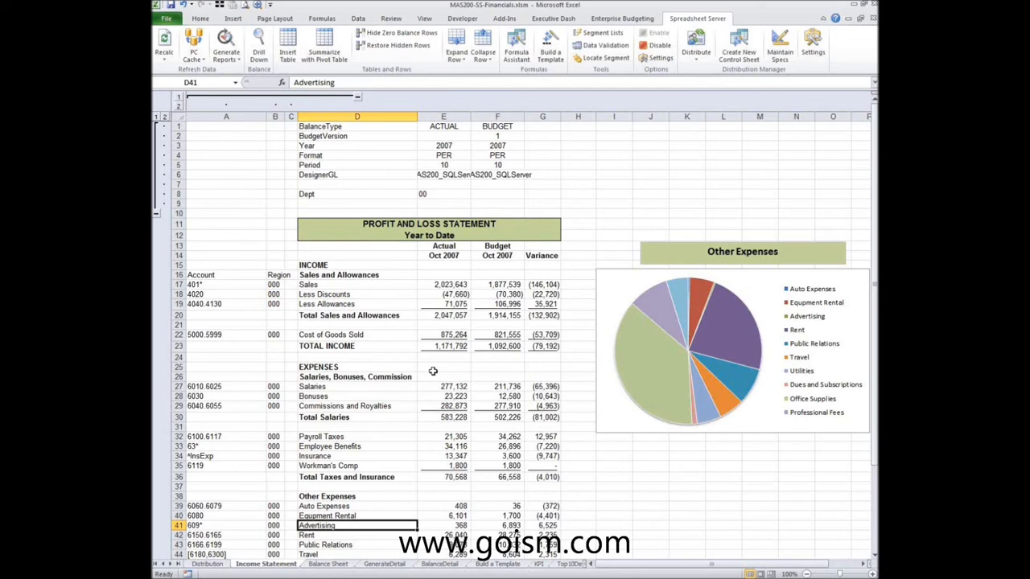
click(378, 296)
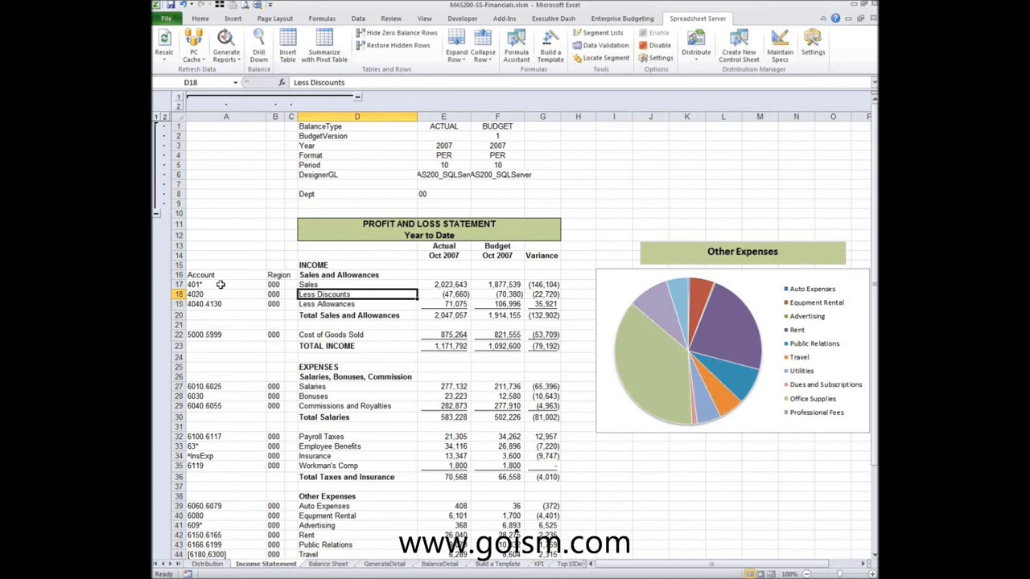
click(601, 33)
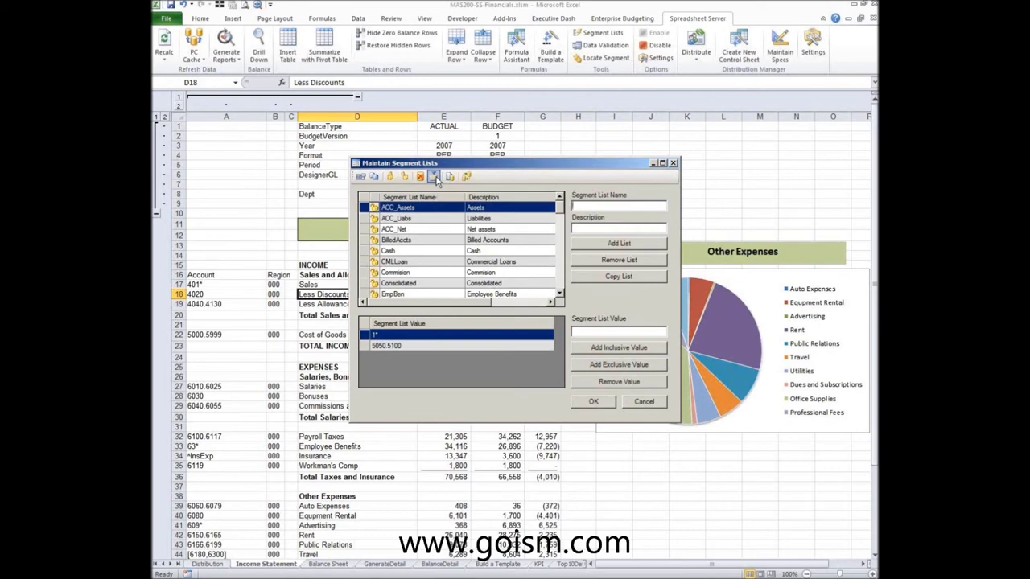
click(644, 404)
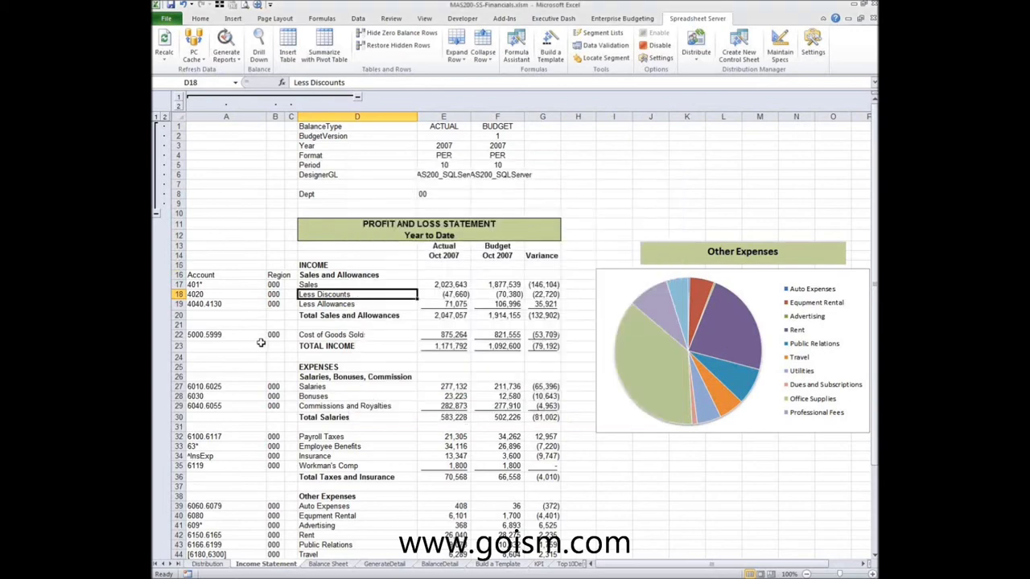
click(256, 333)
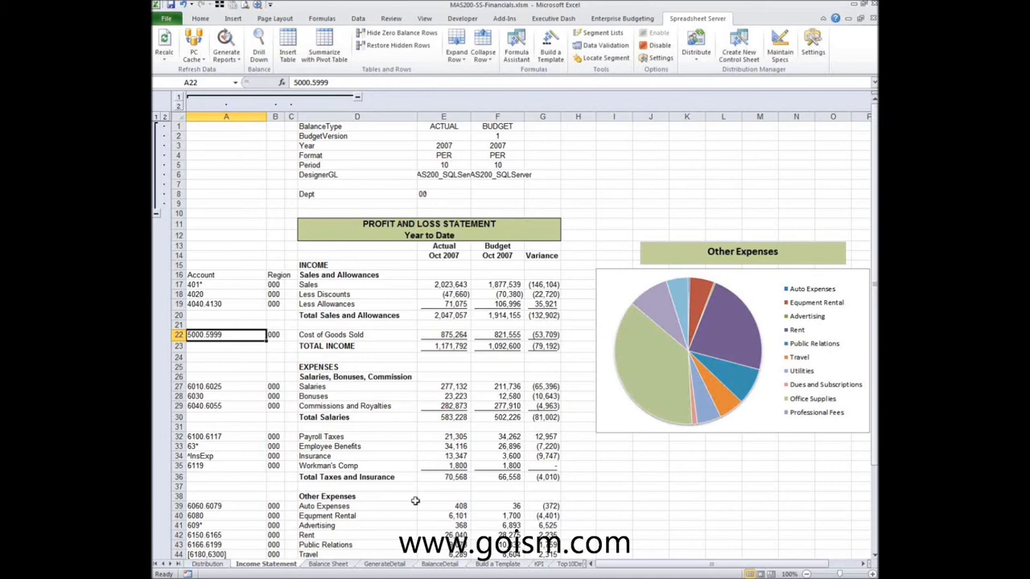
Step: Set the Dept value in cell E8 to the range 00.99
click(433, 193)
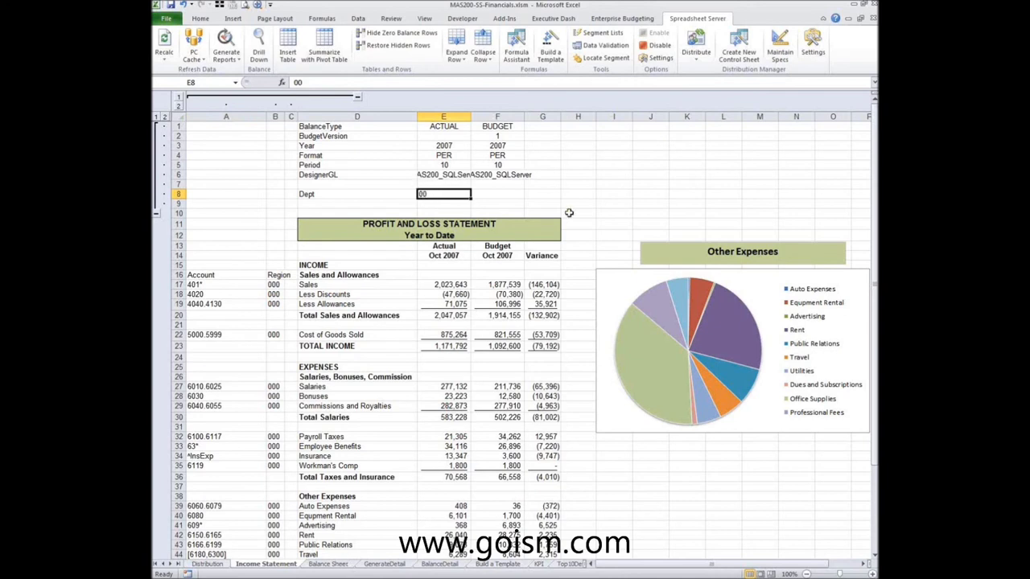
text(00.99)
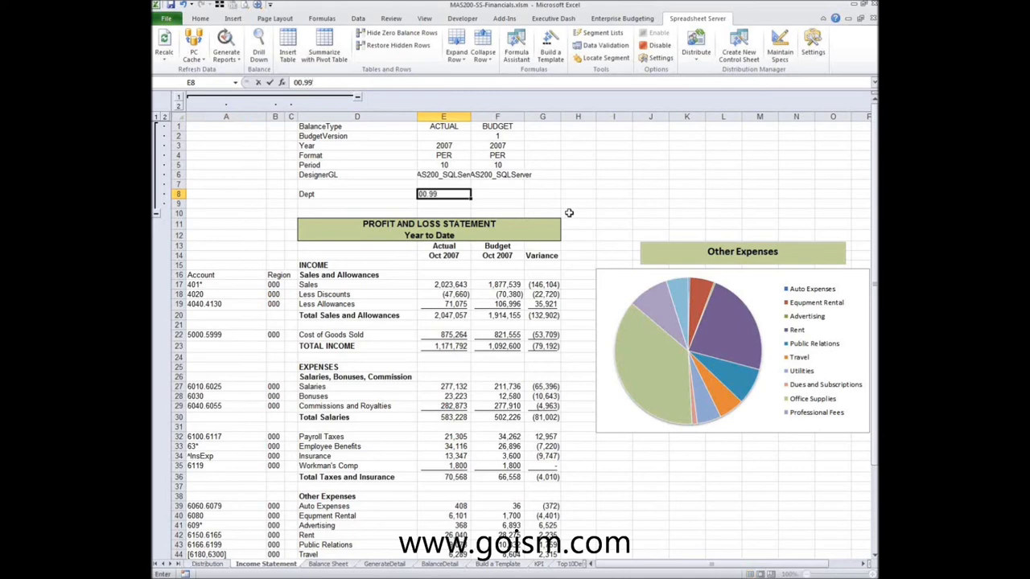
key(Return)
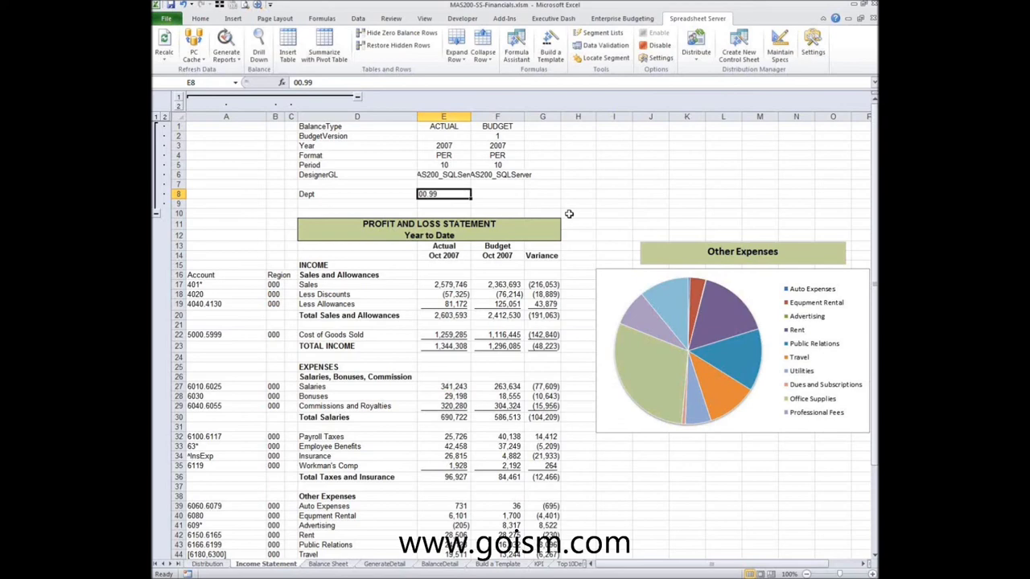
Step: Drill down into the detail account balances behind the actual Sales amount in cell E17
click(459, 285)
right_click(459, 284)
click(537, 493)
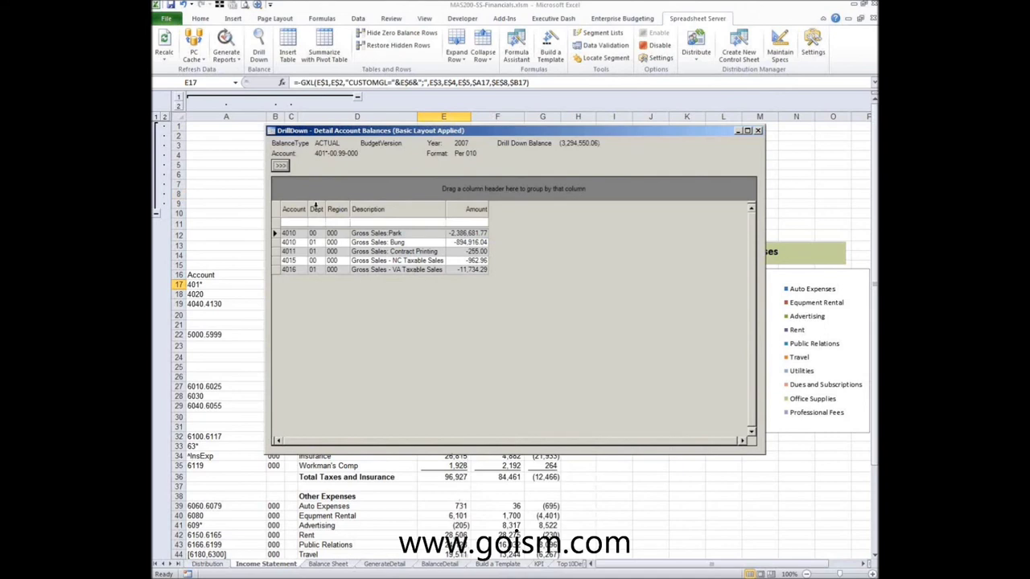
Step: Examine the detail account balances grouped by Dept with departments 00 and 01 expanded, and close the drill-down with the grouping removed
drag(316, 207, 290, 188)
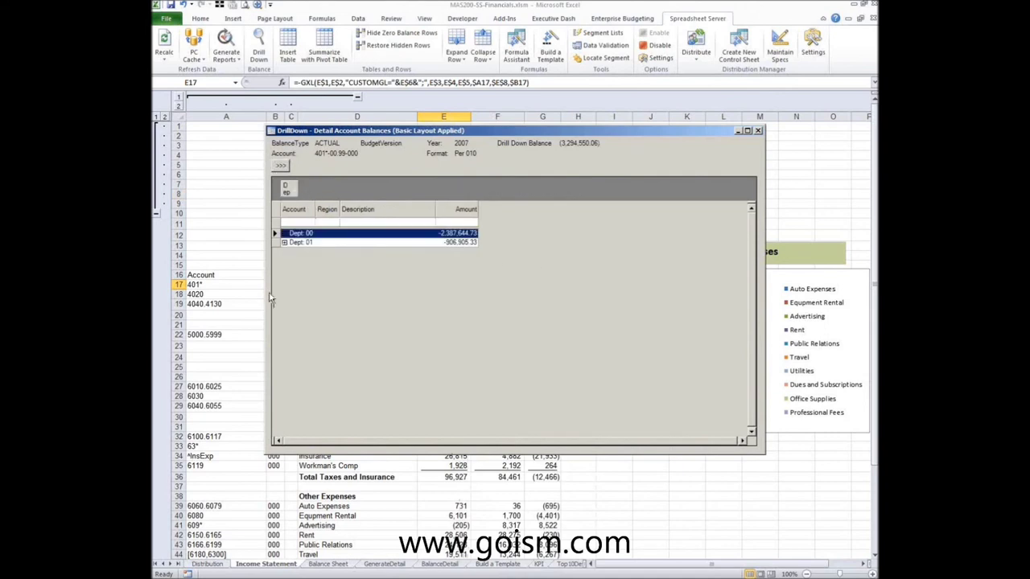
click(283, 242)
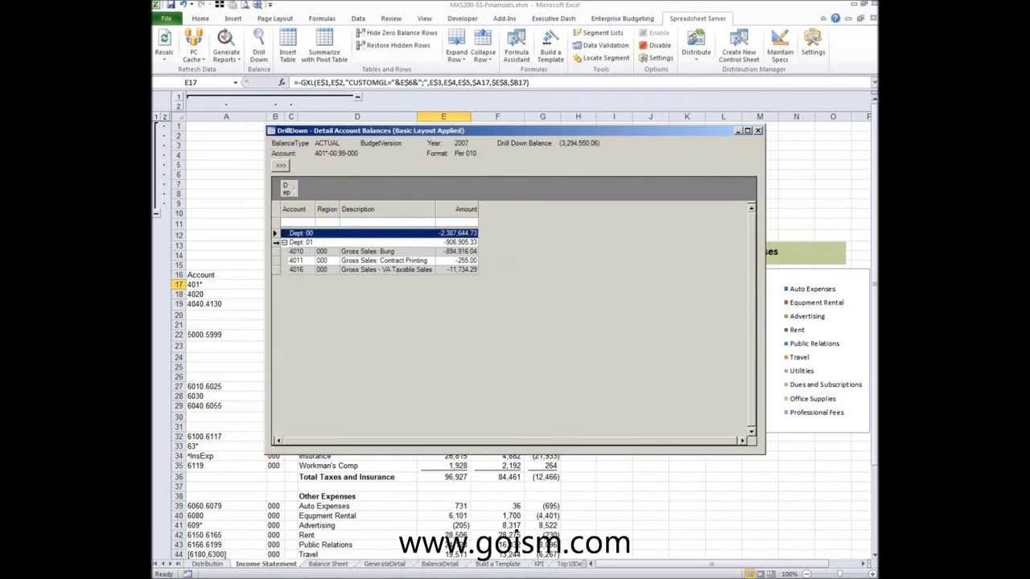
key(Right)
key(Down)
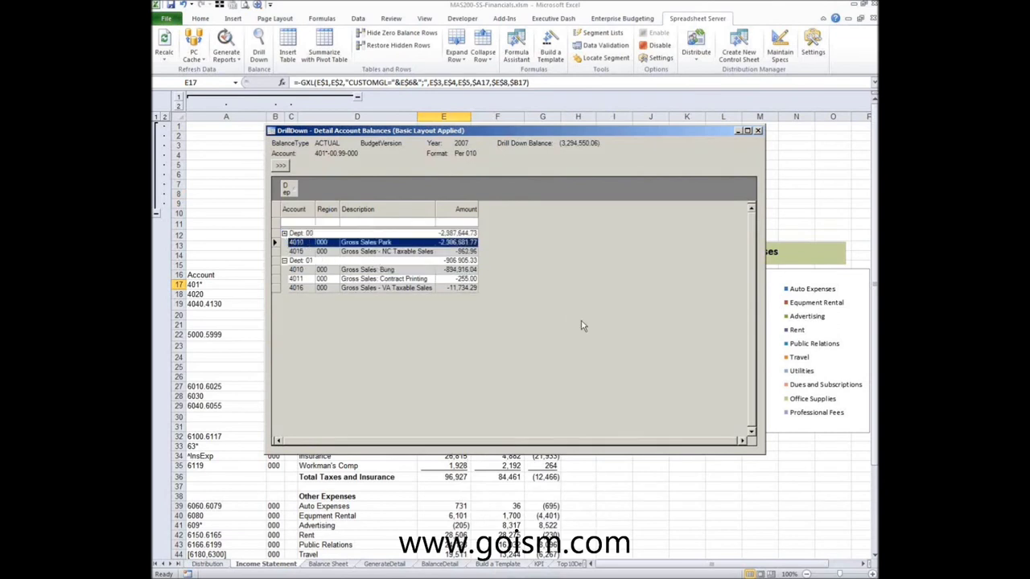
drag(290, 193, 334, 214)
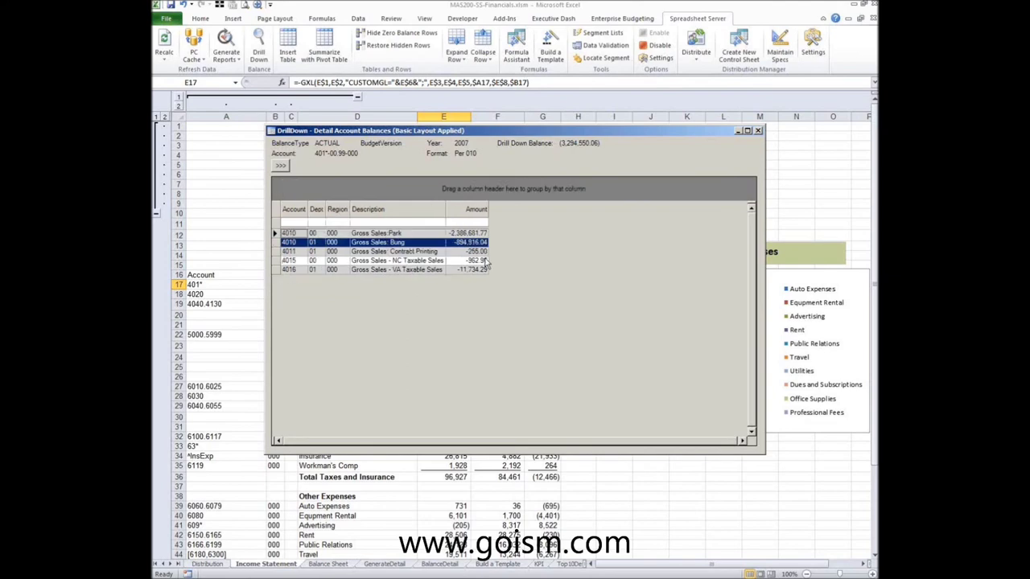
click(757, 130)
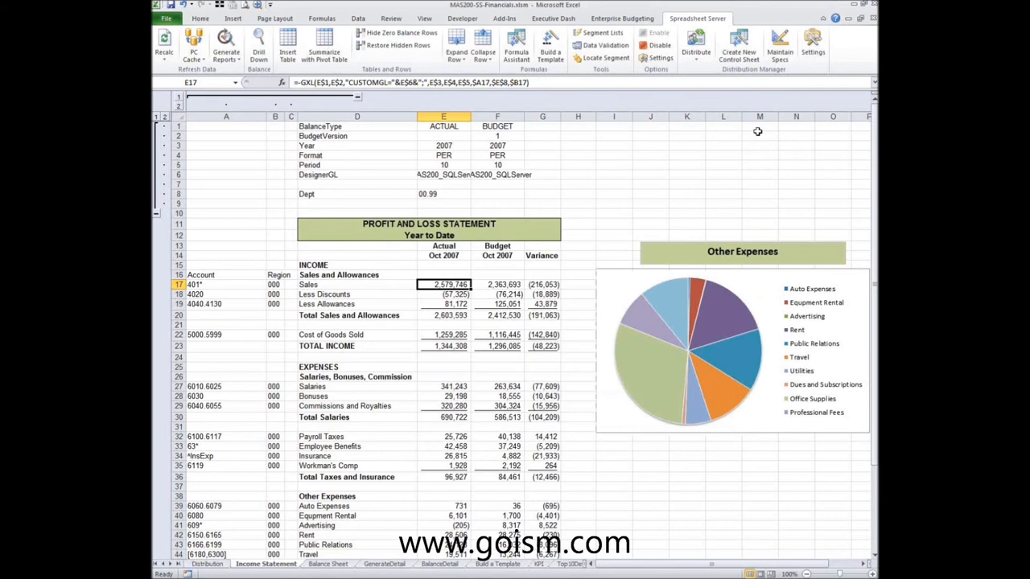